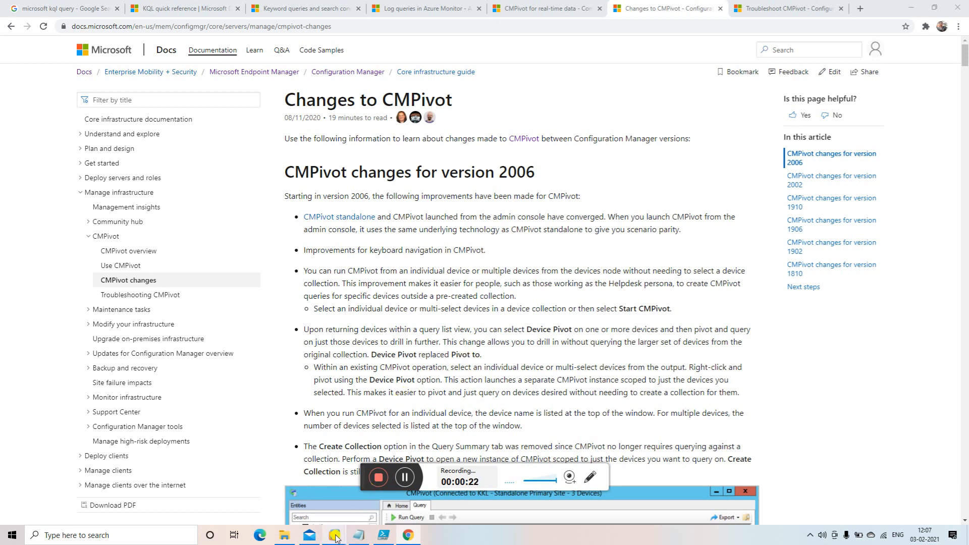
Switch to the Configuration Manager console in the virtual machine and start CMPivot for the Testings device collection.
{"action": "mouse_move", "coordinate": [334, 535]}
{"action": "left_click", "coordinate": [432, 465]}
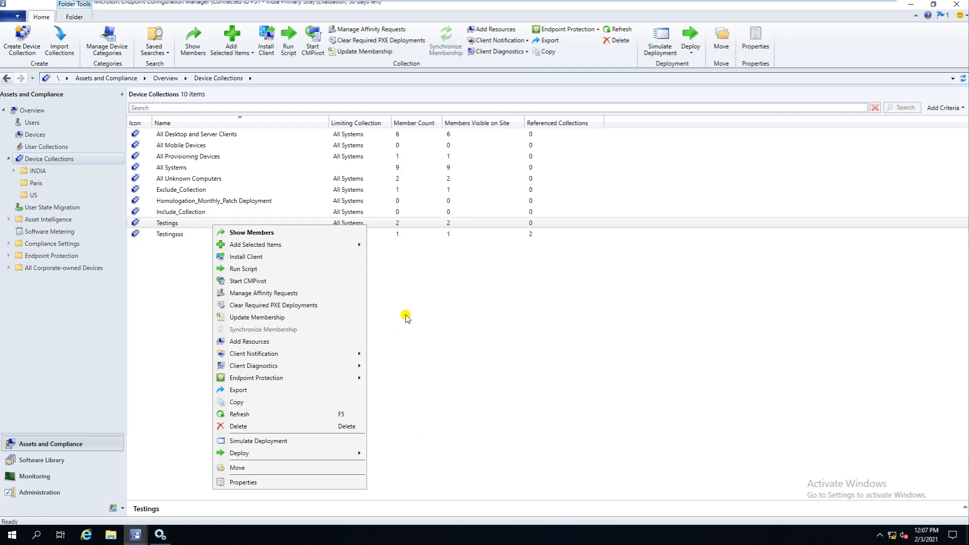
{"action": "left_click", "coordinate": [466, 305]}
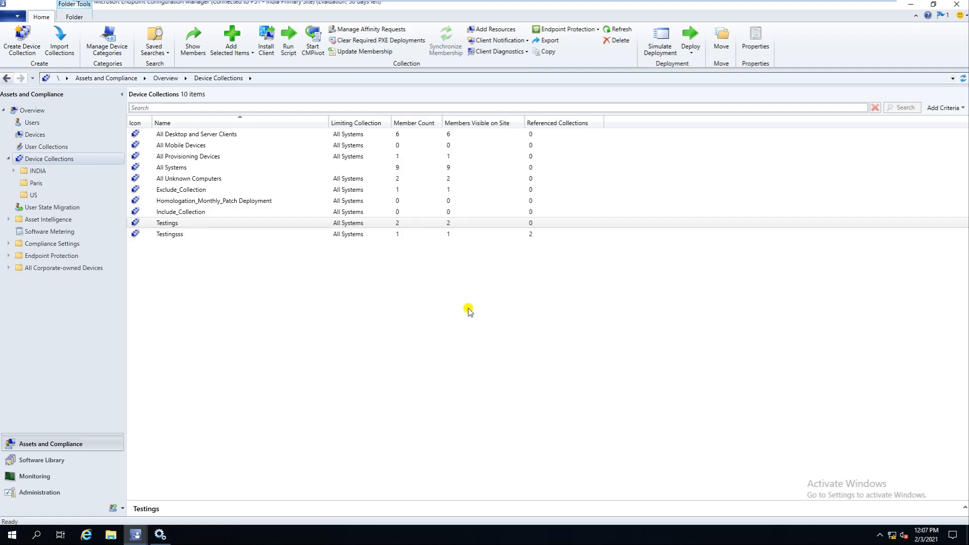
{"action": "left_click", "coordinate": [183, 225]}
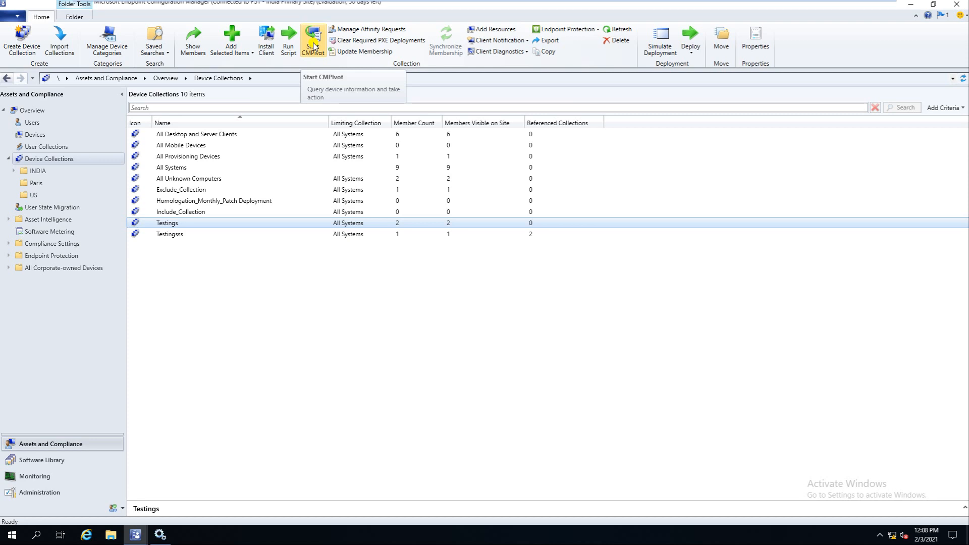
{"action": "left_click", "coordinate": [246, 223]}
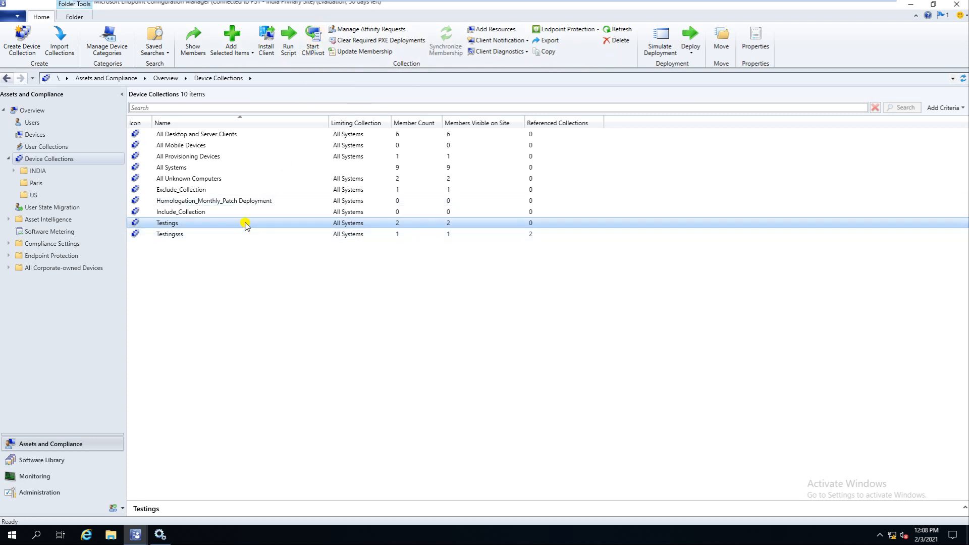
{"action": "right_click", "coordinate": [246, 224]}
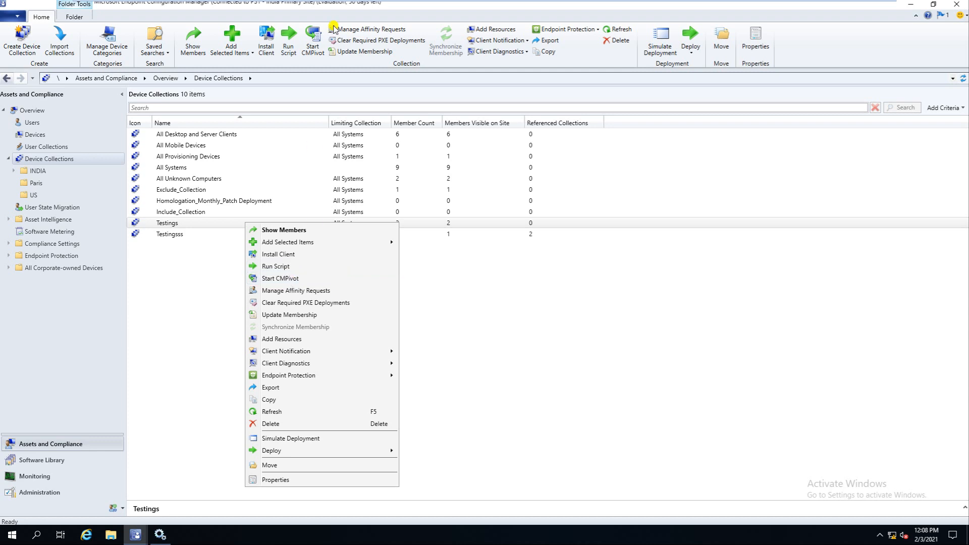
{"action": "left_click", "coordinate": [313, 41]}
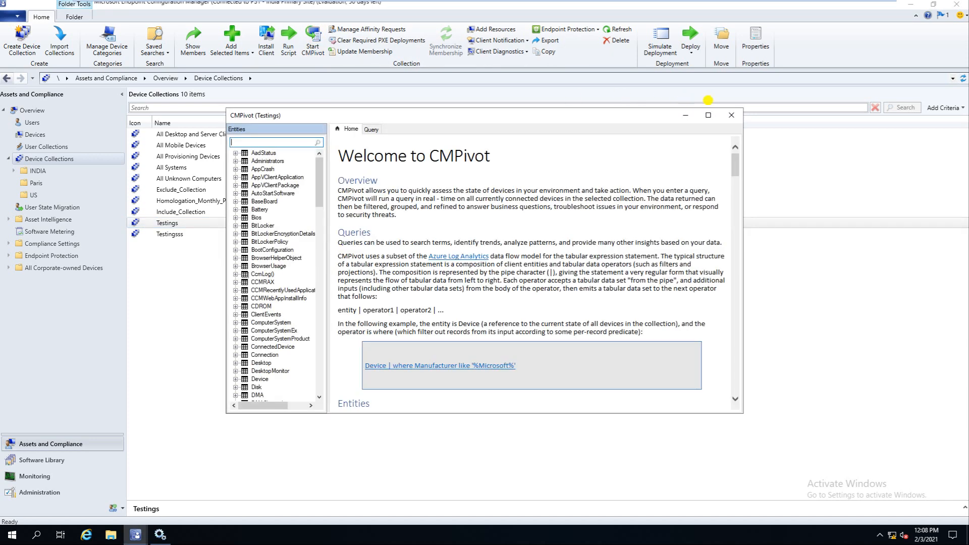
Maximize the CMPivot window and widen the Entities pane so the full entity names fit.
{"action": "left_click", "coordinate": [709, 116]}
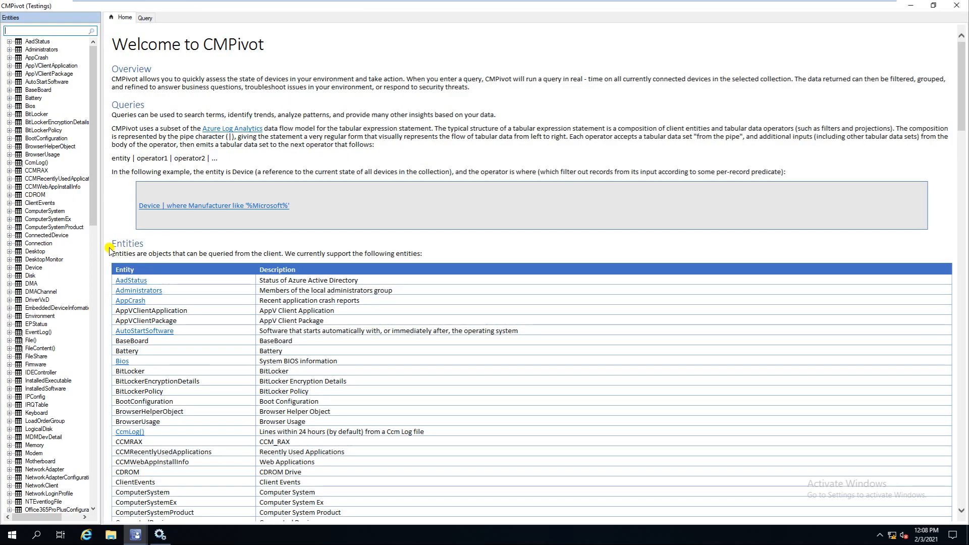
{"action": "left_click_drag", "start_coordinate": [102, 242], "coordinate": [159, 242]}
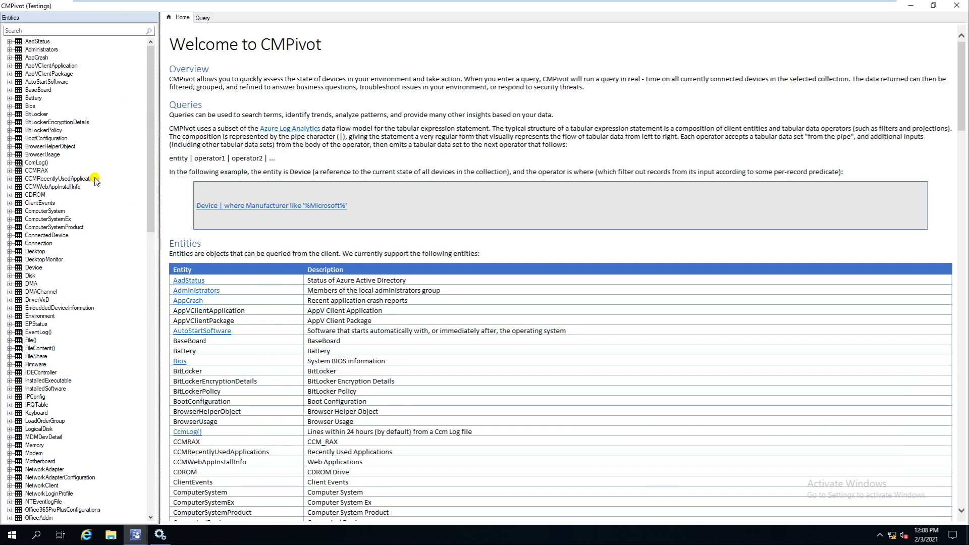
{"action": "mouse_move", "coordinate": [151, 93]}
{"action": "left_mouse_down"}
{"action": "mouse_move", "coordinate": [157, 388]}
{"action": "mouse_move", "coordinate": [157, 88]}
{"action": "left_mouse_up"}
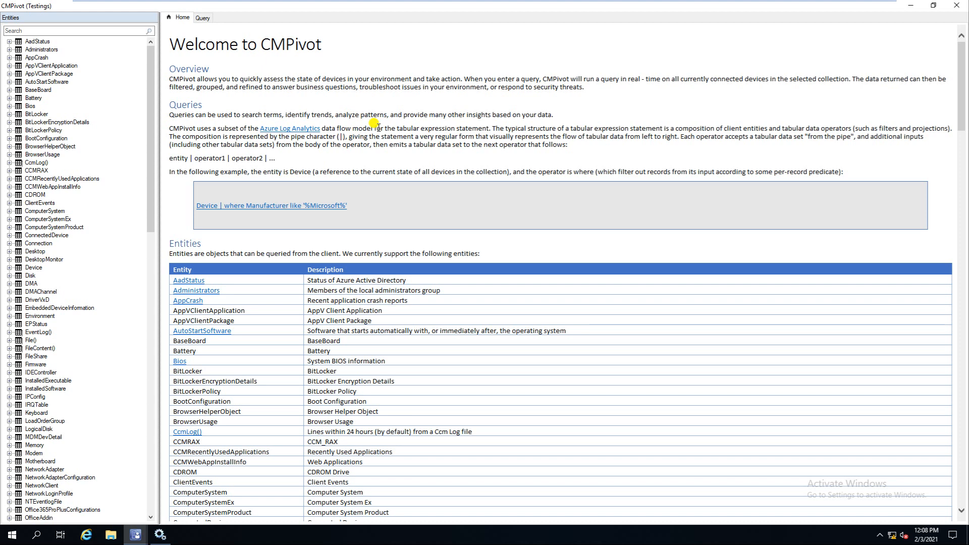
Switch back to the Changes to CMPivot article in Chrome and read the changes for version 2006.
{"action": "mouse_move", "coordinate": [533, 3]}
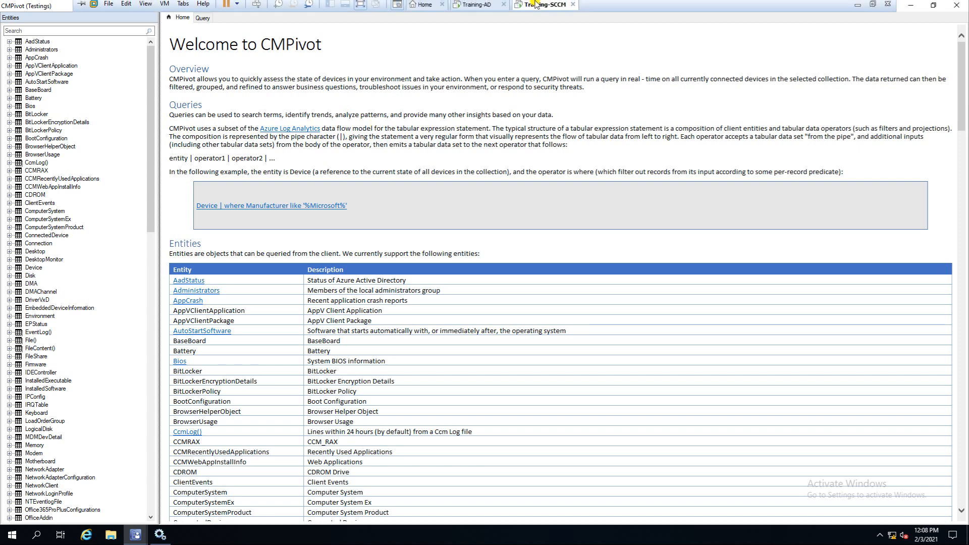
{"action": "left_click", "coordinate": [857, 8]}
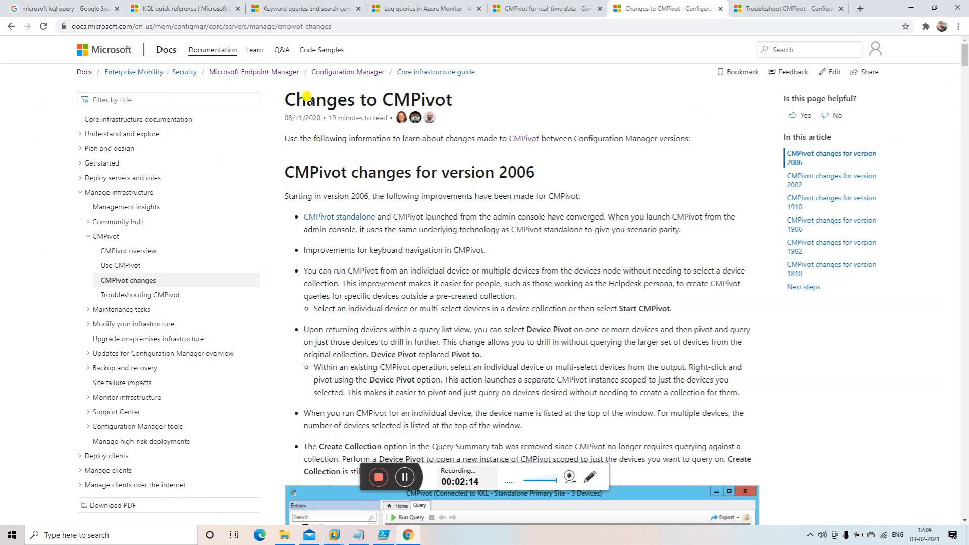
{"action": "left_click_drag", "start_coordinate": [292, 99], "coordinate": [563, 228]}
{"action": "left_click", "coordinate": [432, 317]}
{"action": "left_click_drag", "start_coordinate": [372, 173], "coordinate": [554, 182]}
{"action": "left_click", "coordinate": [432, 277]}
{"action": "scroll", "coordinate": [432, 277], "scroll_direction": "down", "scroll_amount": 6}
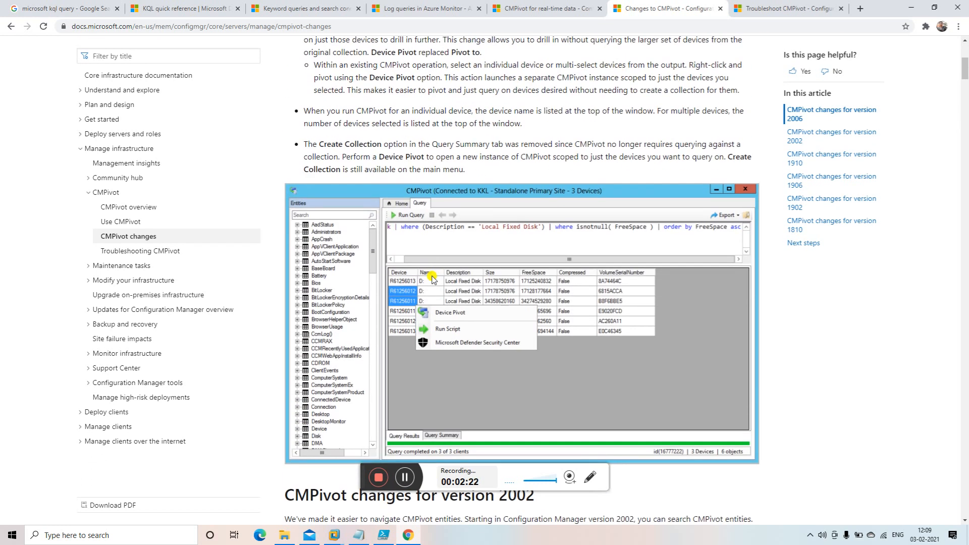
{"action": "scroll", "coordinate": [433, 276], "scroll_direction": "up", "scroll_amount": 2}
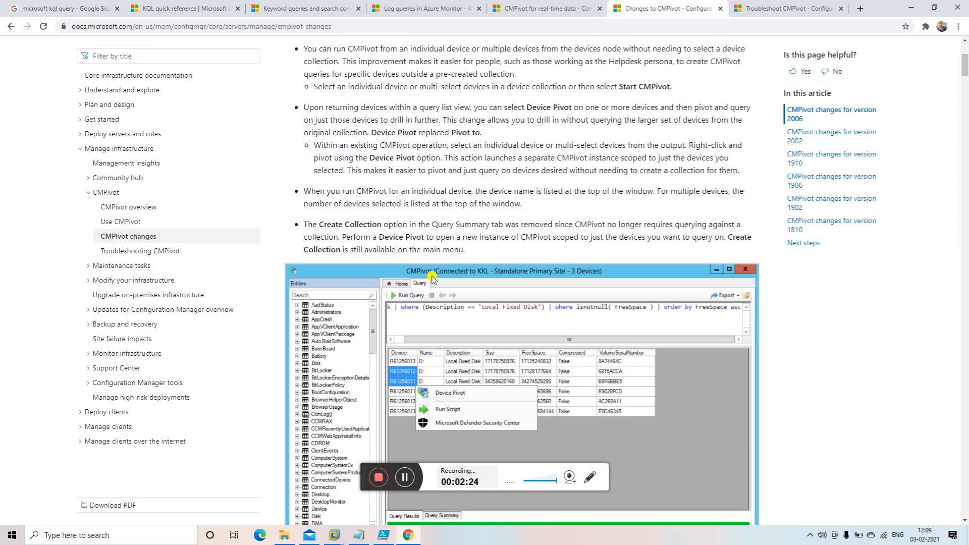
{"action": "scroll", "coordinate": [432, 277], "scroll_direction": "up", "scroll_amount": 3}
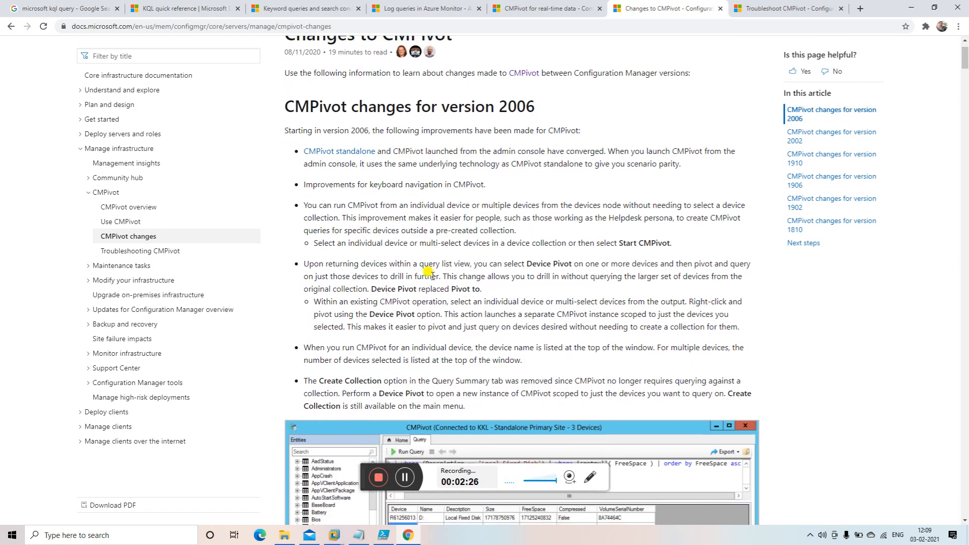
{"action": "scroll", "coordinate": [432, 277], "scroll_direction": "down", "scroll_amount": 1}
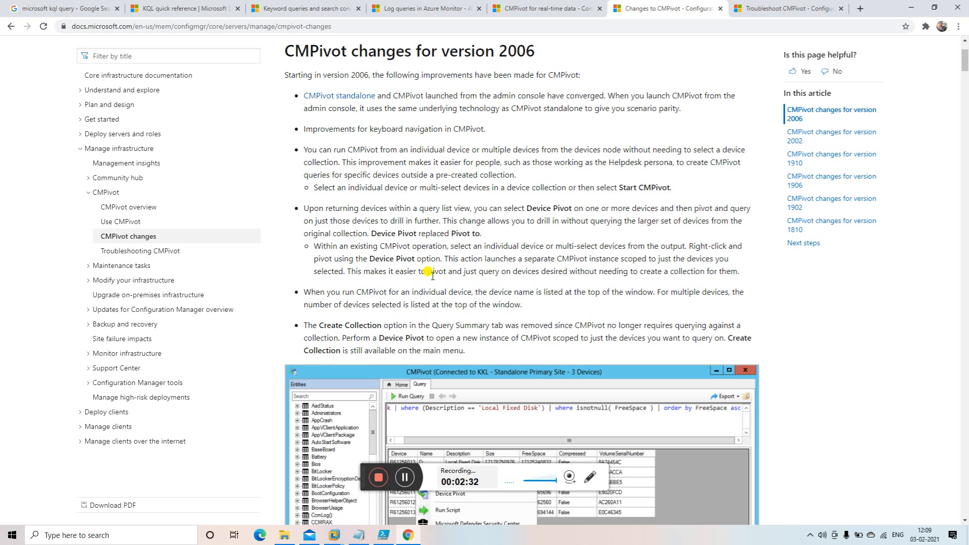
{"action": "scroll", "coordinate": [433, 277], "scroll_direction": "down", "scroll_amount": 1}
{"action": "scroll", "coordinate": [433, 277], "scroll_direction": "up", "scroll_amount": 1}
Examine the CMPivot changes for versions 2002, 1910 and 1906, including the Kusto example queries and the scalar operators.
{"action": "left_click_drag", "start_coordinate": [965, 62], "coordinate": [965, 86]}
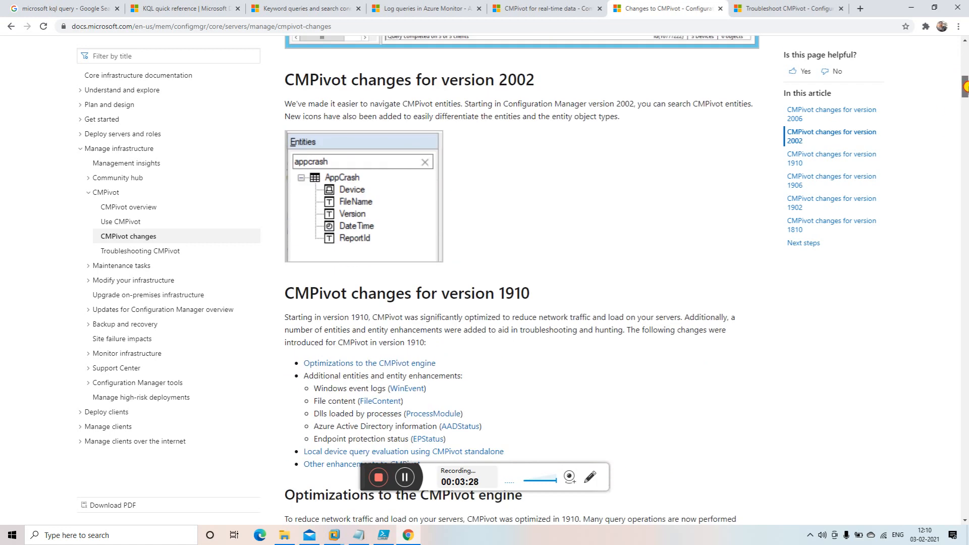
{"action": "left_click_drag", "start_coordinate": [965, 88], "coordinate": [965, 111]}
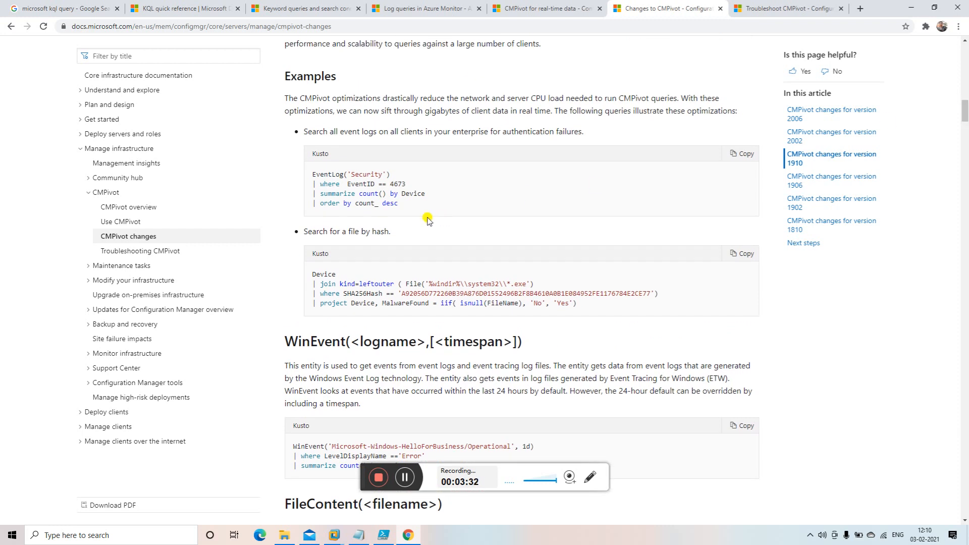
{"action": "left_click_drag", "start_coordinate": [399, 203], "coordinate": [309, 173]}
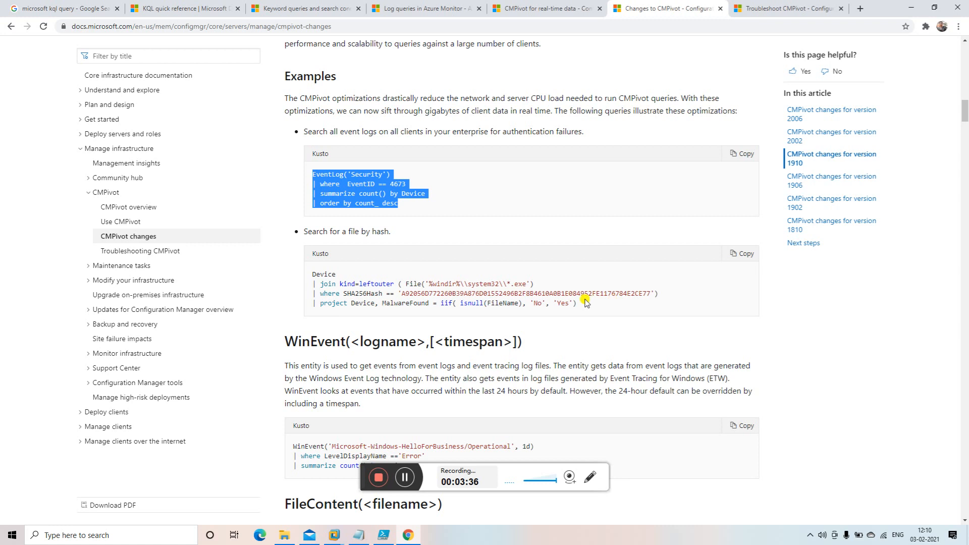
{"action": "left_click_drag", "start_coordinate": [577, 303], "coordinate": [309, 266]}
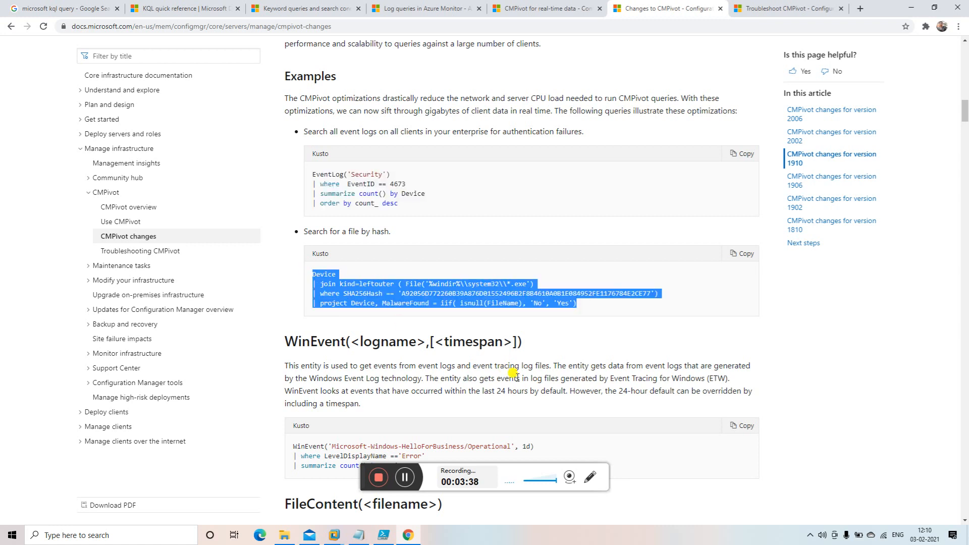
{"action": "left_click_drag", "start_coordinate": [964, 115], "coordinate": [965, 208]}
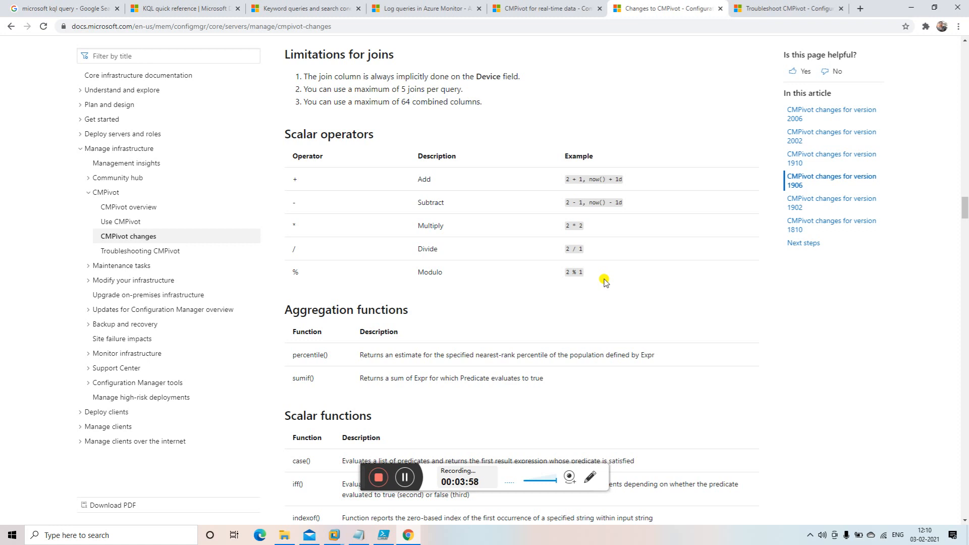
{"action": "mouse_move", "coordinate": [604, 280]}
{"action": "left_mouse_down"}
{"action": "mouse_move", "coordinate": [293, 155]}
{"action": "mouse_move", "coordinate": [268, 130]}
{"action": "mouse_move", "coordinate": [547, 266]}
{"action": "mouse_move", "coordinate": [619, 272]}
{"action": "left_mouse_up"}
{"action": "left_click", "coordinate": [329, 165]}
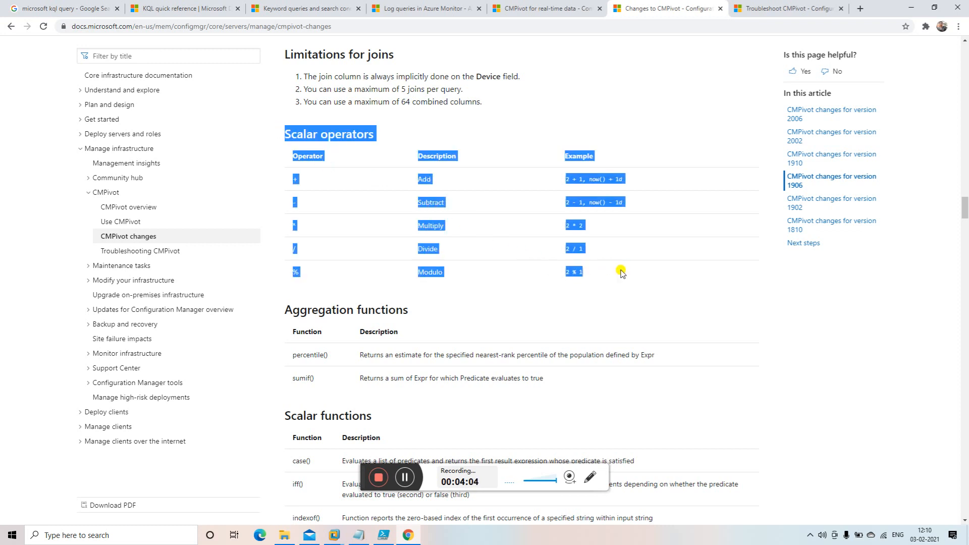
{"action": "left_click_drag", "start_coordinate": [964, 204], "coordinate": [964, 230]}
{"action": "scroll", "coordinate": [964, 230], "scroll_direction": "down", "scroll_amount": 1}
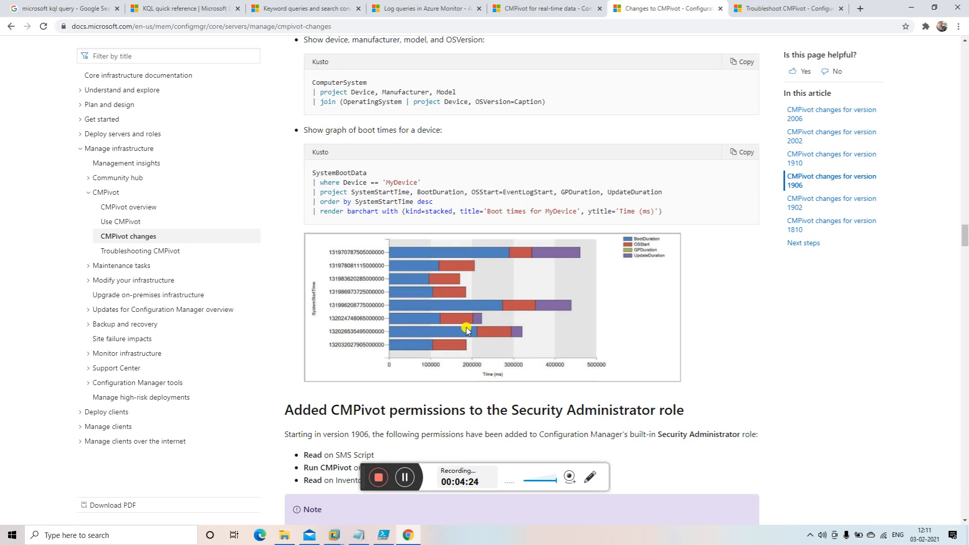
Open the KQL quick reference article and review its table of operators, functions and syntax.
{"action": "left_click", "coordinate": [441, 6]}
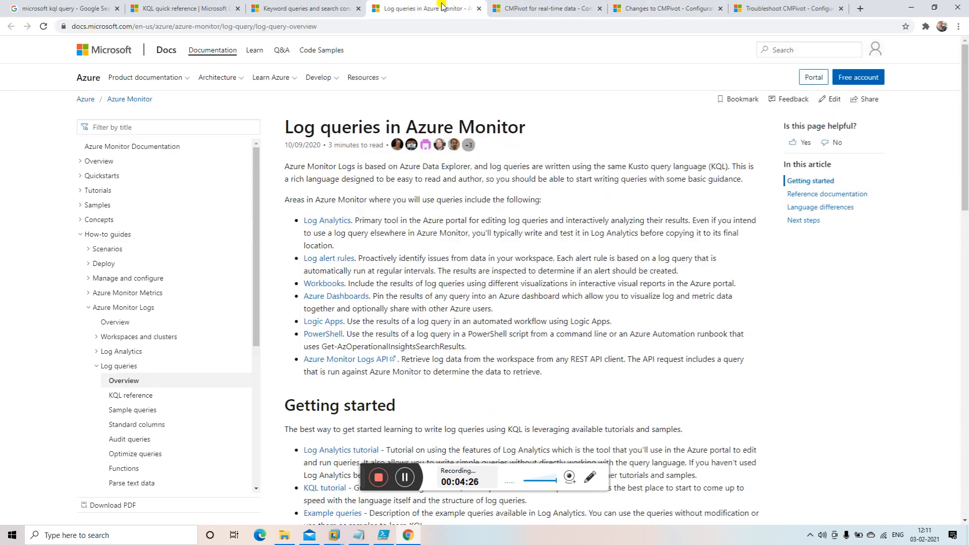
{"action": "left_click", "coordinate": [336, 7]}
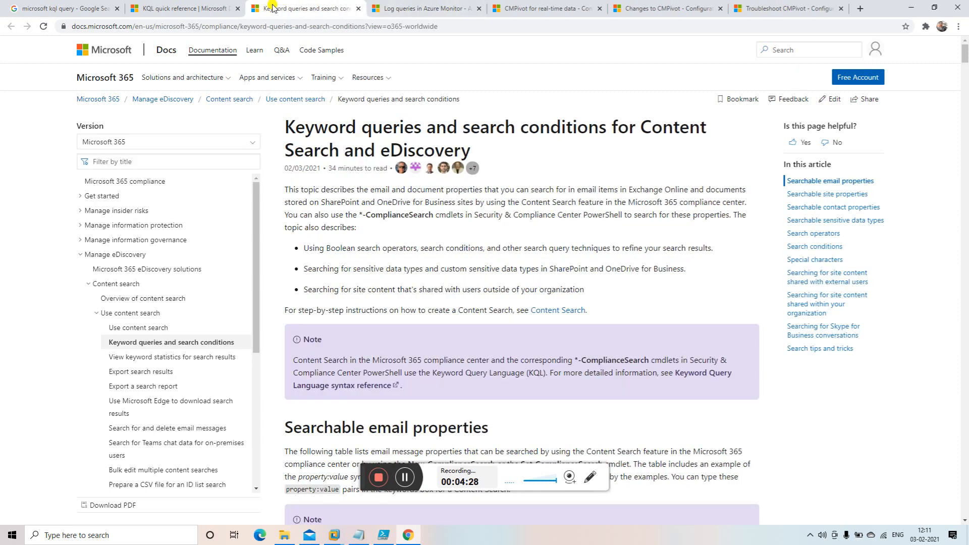
{"action": "left_click", "coordinate": [166, 7]}
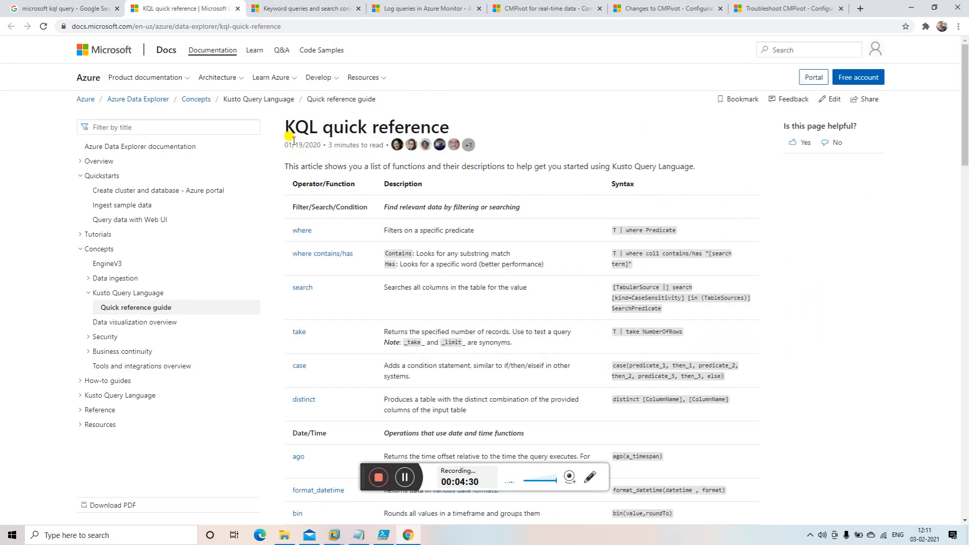
{"action": "left_click_drag", "start_coordinate": [285, 126], "coordinate": [464, 132]}
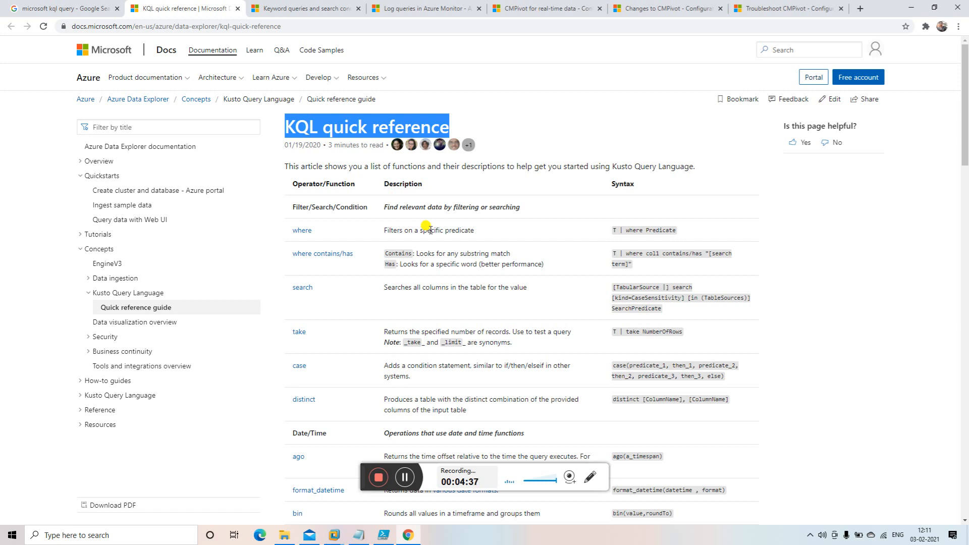
{"action": "scroll", "coordinate": [426, 229], "scroll_direction": "down", "scroll_amount": 3}
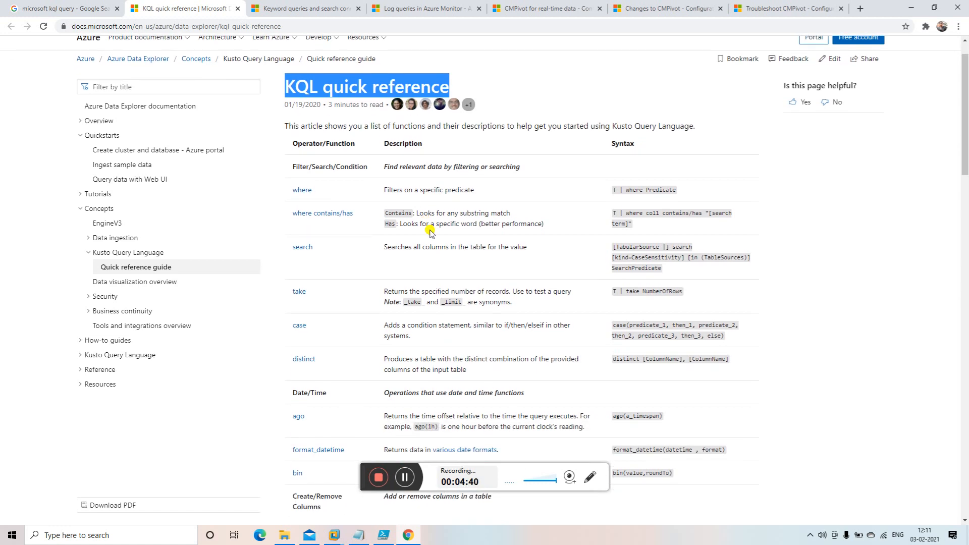
{"action": "scroll", "coordinate": [426, 229], "scroll_direction": "down", "scroll_amount": 2}
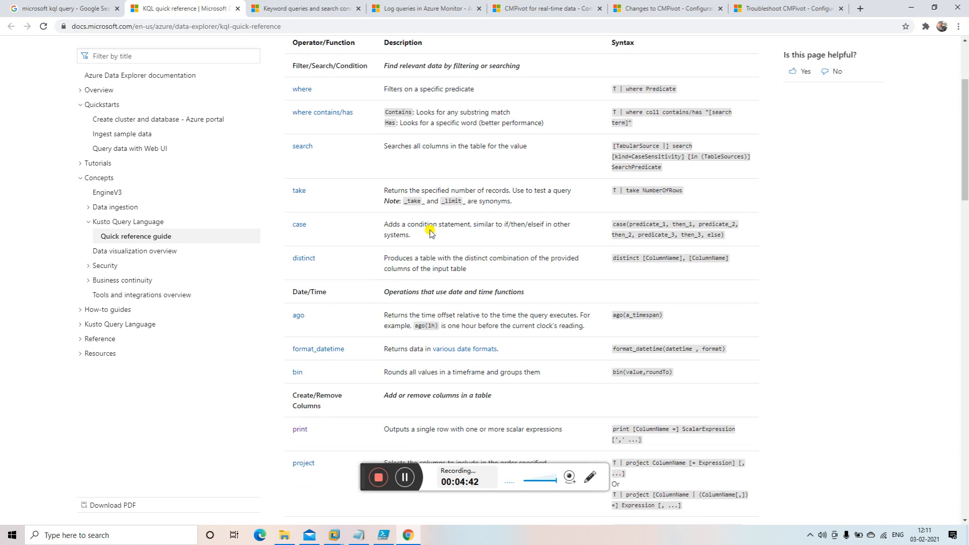
{"action": "scroll", "coordinate": [430, 232], "scroll_direction": "down", "scroll_amount": 8}
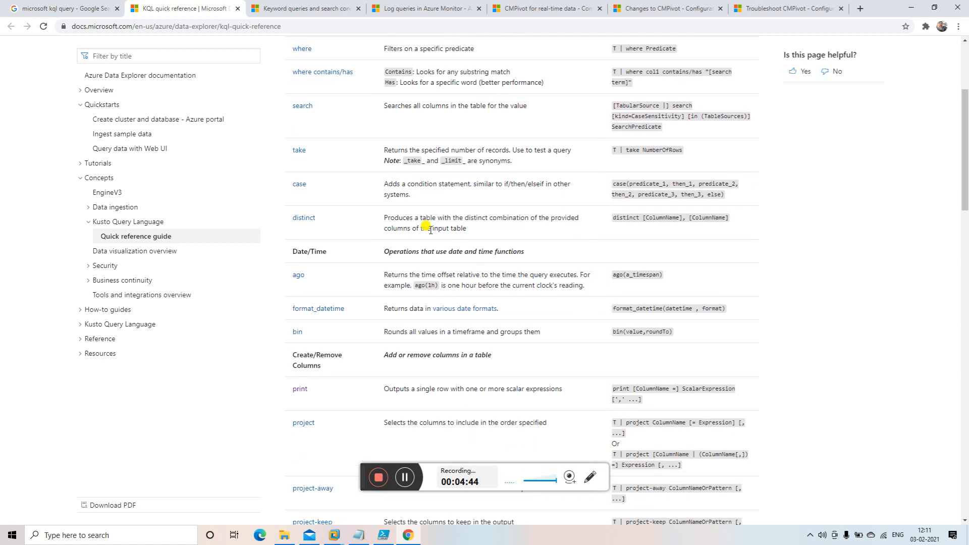
{"action": "scroll", "coordinate": [429, 233], "scroll_direction": "down", "scroll_amount": 7}
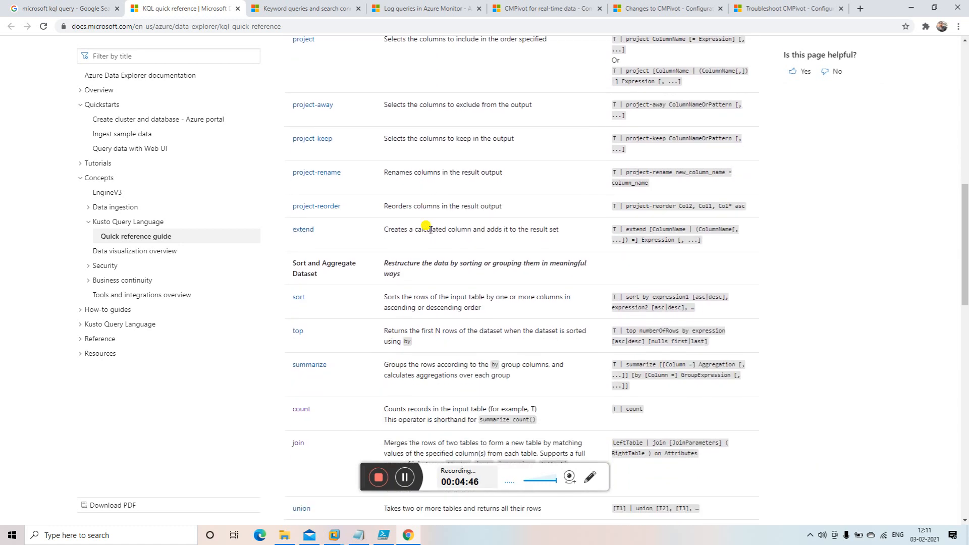
{"action": "scroll", "coordinate": [429, 232], "scroll_direction": "down", "scroll_amount": 9}
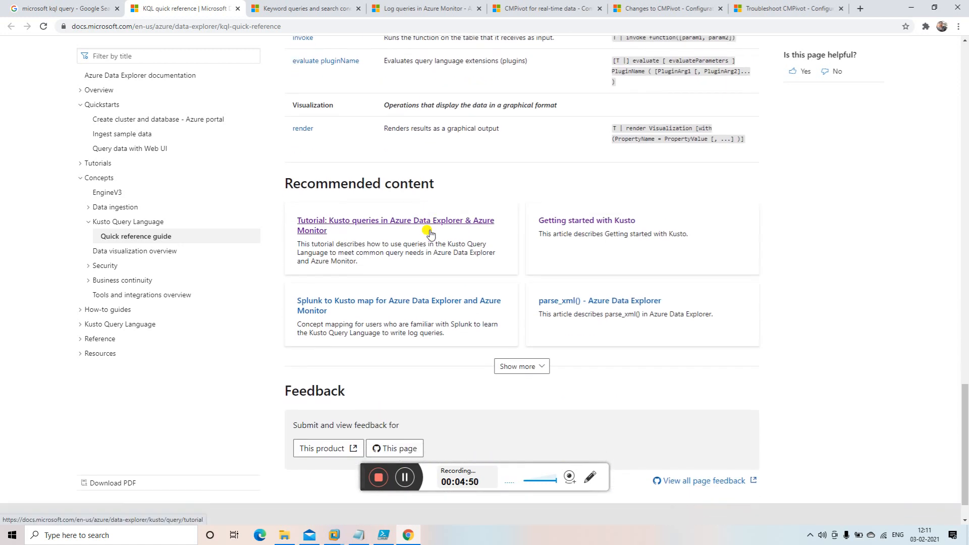
{"action": "scroll", "coordinate": [430, 232], "scroll_direction": "up", "scroll_amount": 5}
{"action": "scroll", "coordinate": [430, 230], "scroll_direction": "up", "scroll_amount": 20}
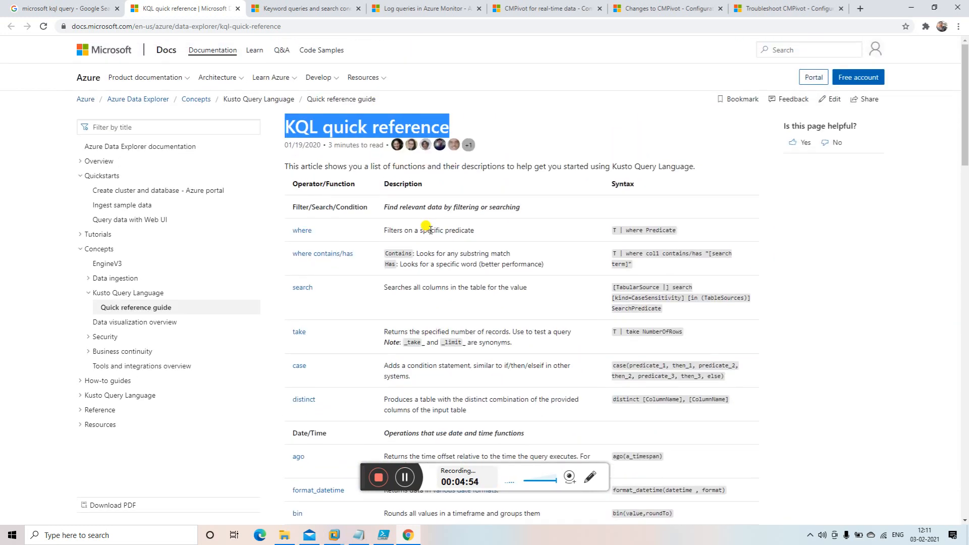
{"action": "left_click", "coordinate": [429, 230]}
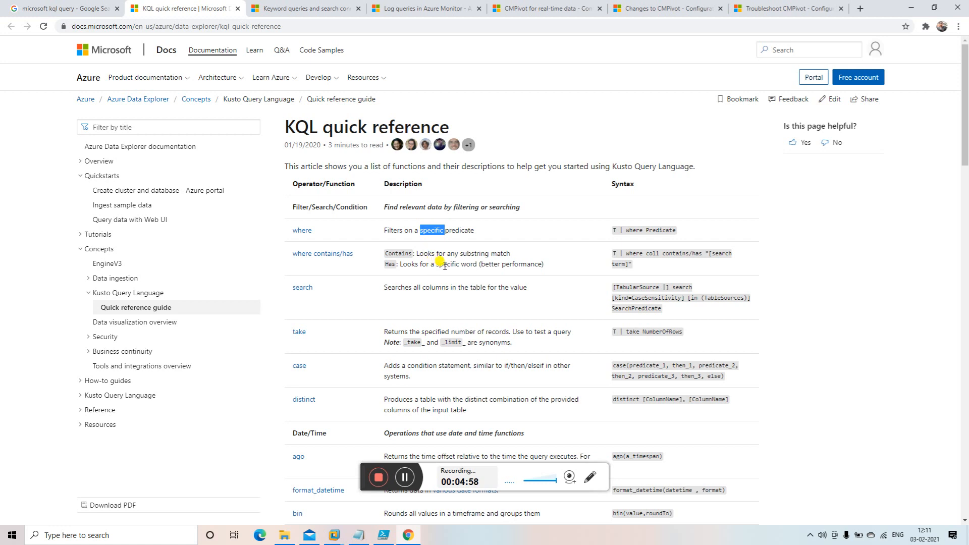
Look through the Changes to CMPivot article again and switch to Windows PowerShell ISE.
{"action": "left_click", "coordinate": [644, 7]}
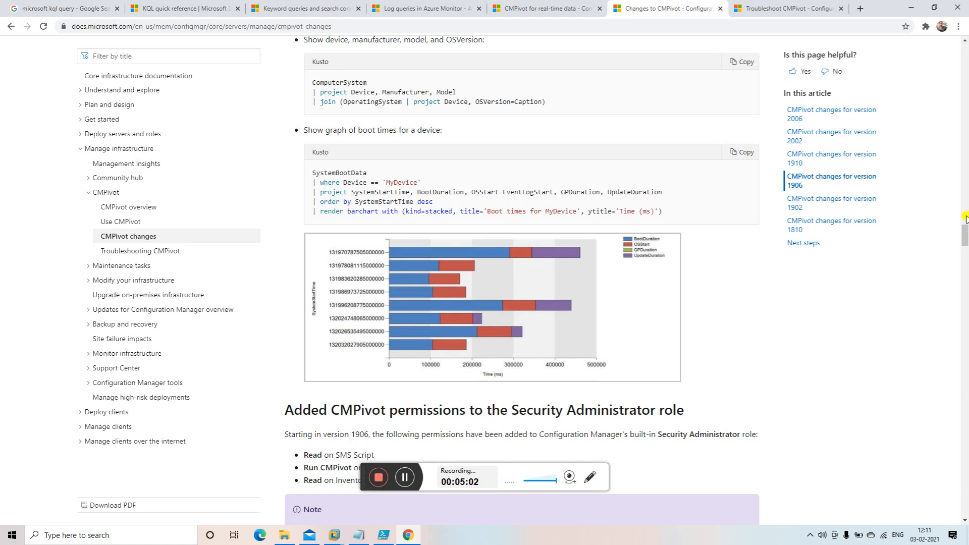
{"action": "left_click_drag", "start_coordinate": [964, 234], "coordinate": [964, 172]}
{"action": "left_click", "coordinate": [383, 535]}
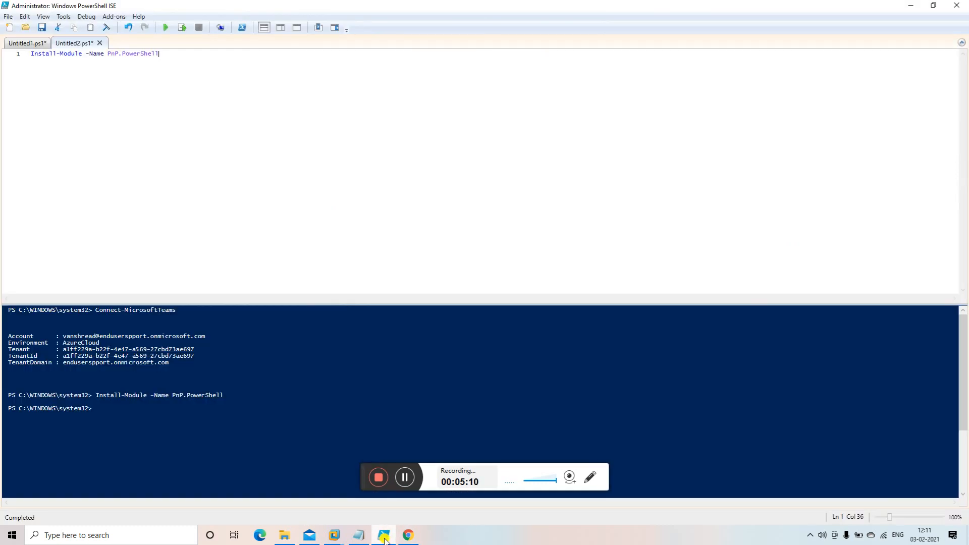
Switch to the Training-SCCM virtual machine and close the open CMPivot window for the Testings collection.
{"action": "left_click", "coordinate": [383, 535]}
{"action": "left_click", "coordinate": [318, 535]}
{"action": "mouse_move", "coordinate": [334, 534]}
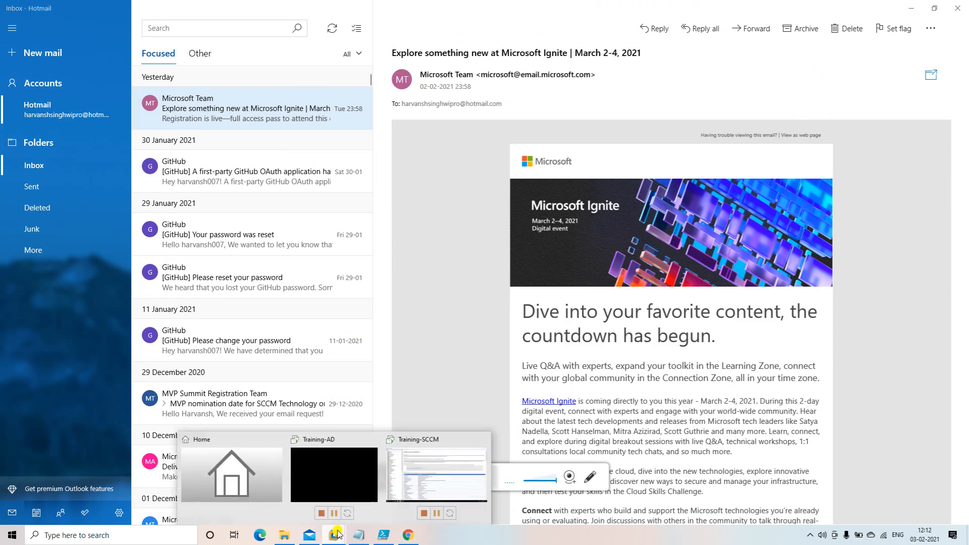
{"action": "left_click", "coordinate": [437, 468]}
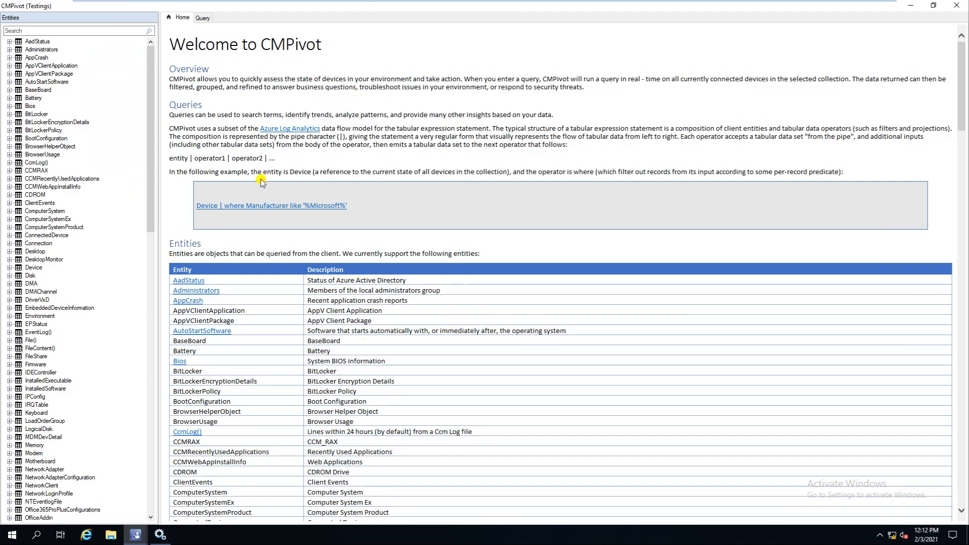
{"action": "left_click", "coordinate": [956, 5]}
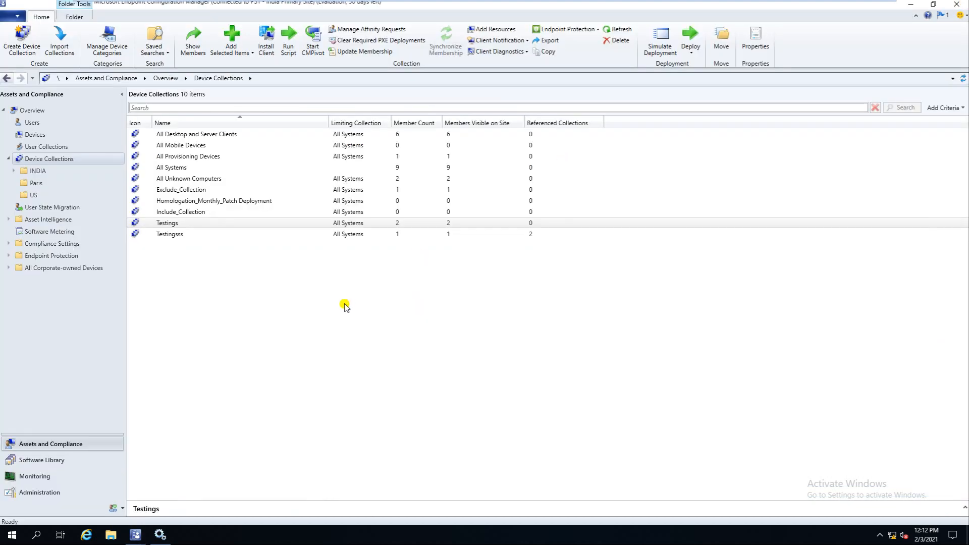
{"action": "left_click", "coordinate": [313, 45]}
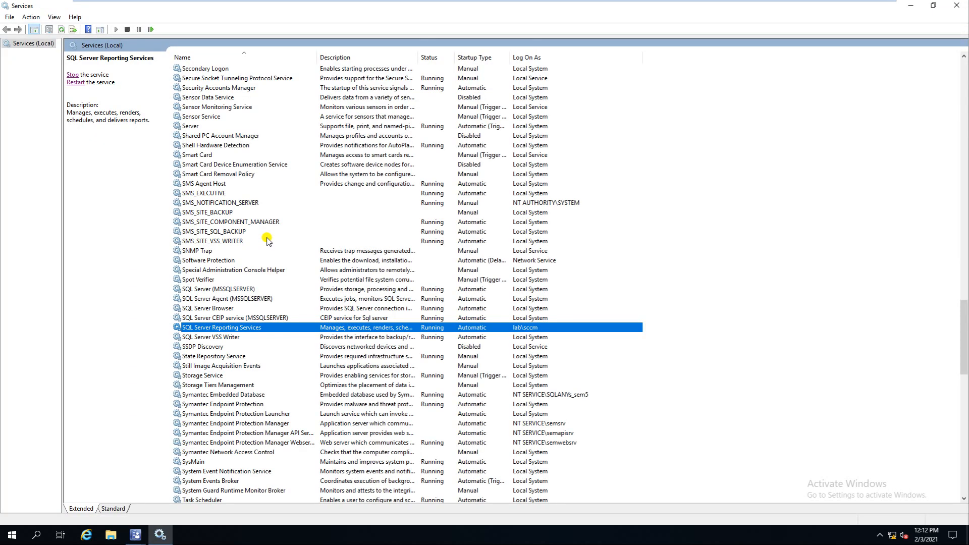
{"action": "left_click", "coordinate": [137, 537]}
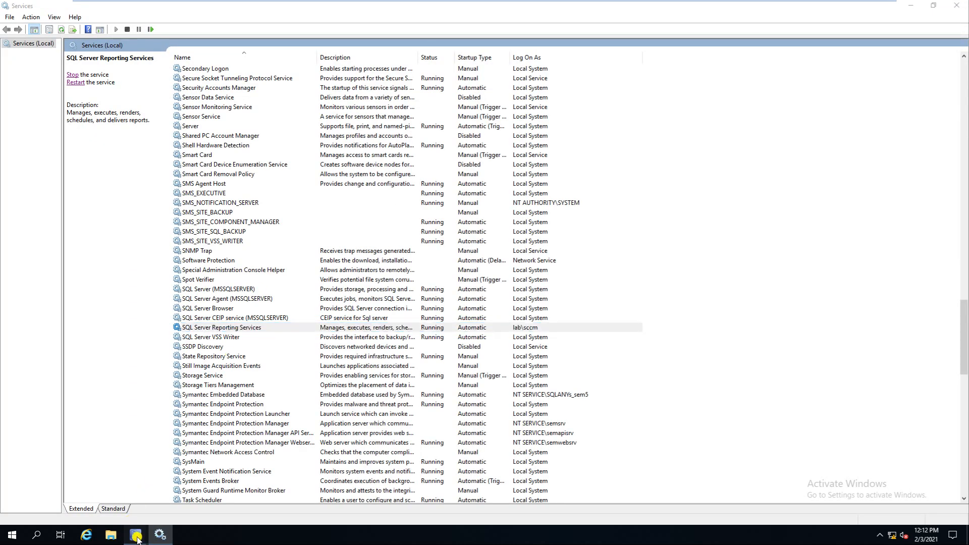
{"action": "left_click", "coordinate": [189, 488]}
{"action": "left_click", "coordinate": [961, 4]}
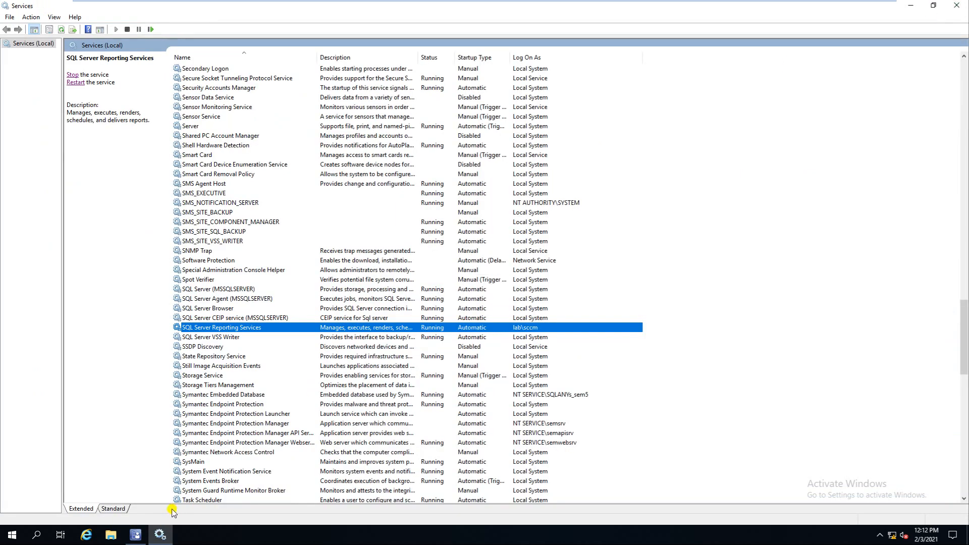
Start CMPivot on the Testings device collection, maximize its window and widen the entities list until the full names fit.
{"action": "left_click", "coordinate": [135, 535]}
{"action": "left_click", "coordinate": [314, 57]}
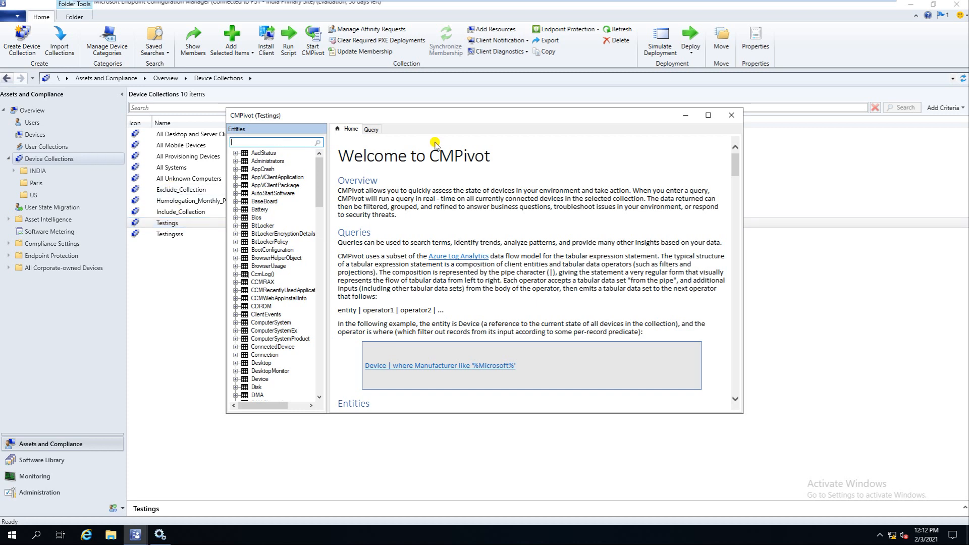
{"action": "left_click", "coordinate": [707, 115]}
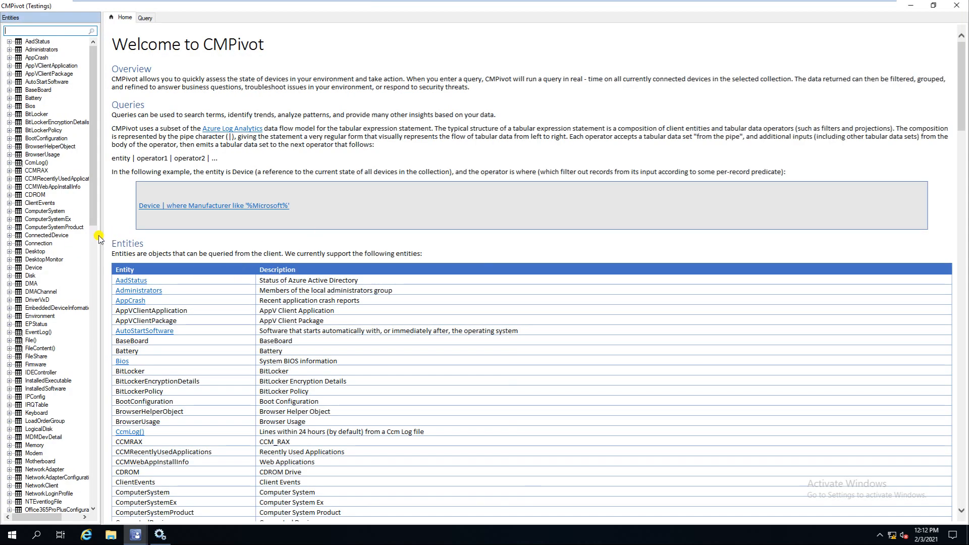
{"action": "left_click_drag", "start_coordinate": [99, 234], "coordinate": [199, 235]}
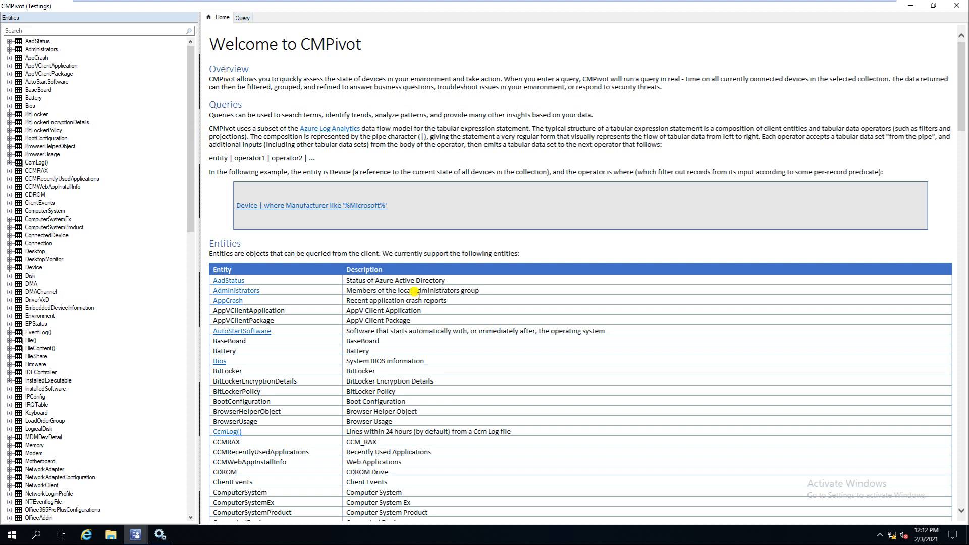
Examine the scalar operators, aggregation functions and scalar functions listed on the CMPivot welcome page.
{"action": "left_click_drag", "start_coordinate": [962, 66], "coordinate": [964, 389]}
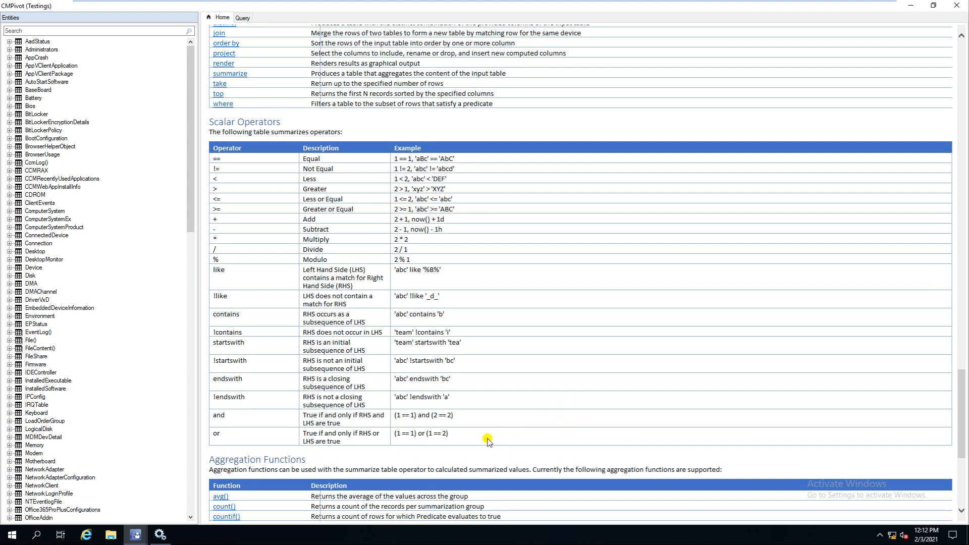
{"action": "left_click_drag", "start_coordinate": [488, 441], "coordinate": [271, 183]}
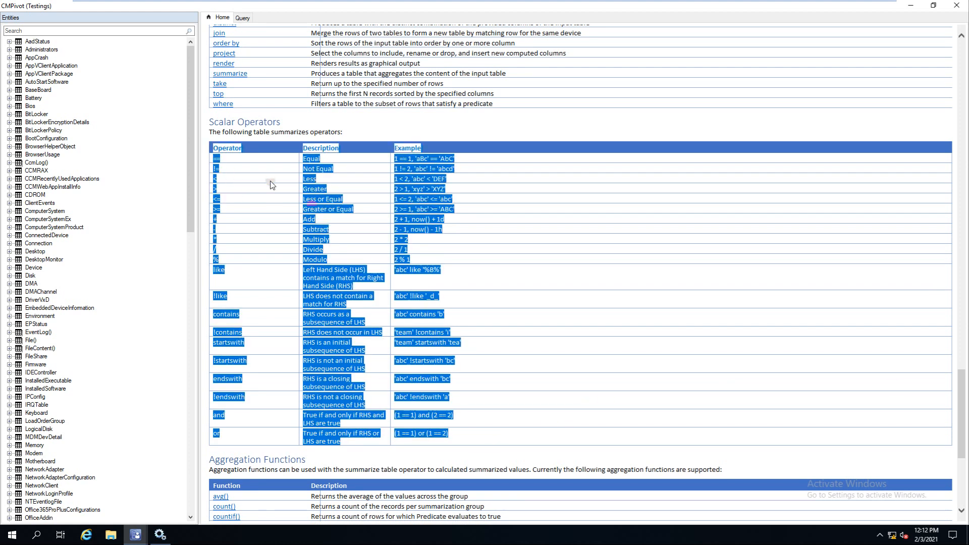
{"action": "left_click", "coordinate": [469, 326]}
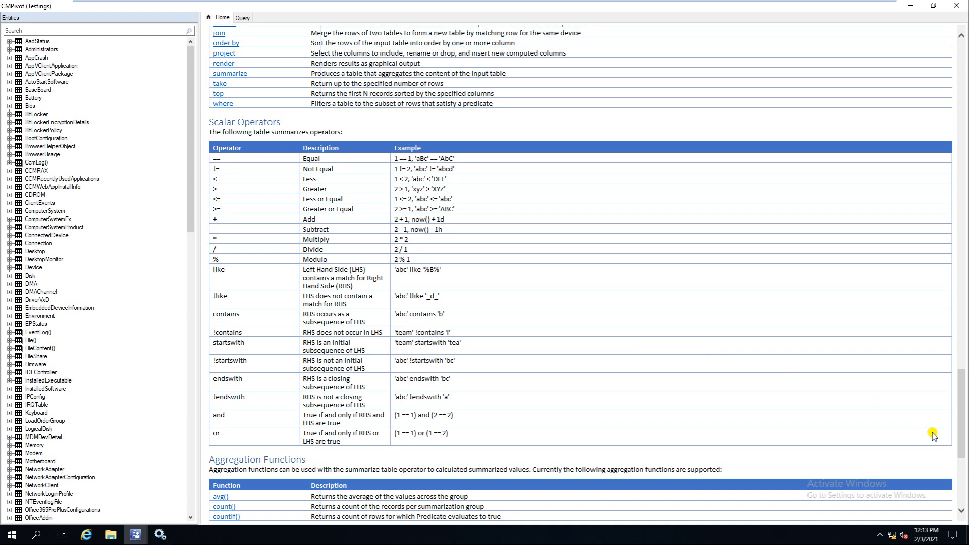
{"action": "left_click_drag", "start_coordinate": [963, 406], "coordinate": [964, 452]}
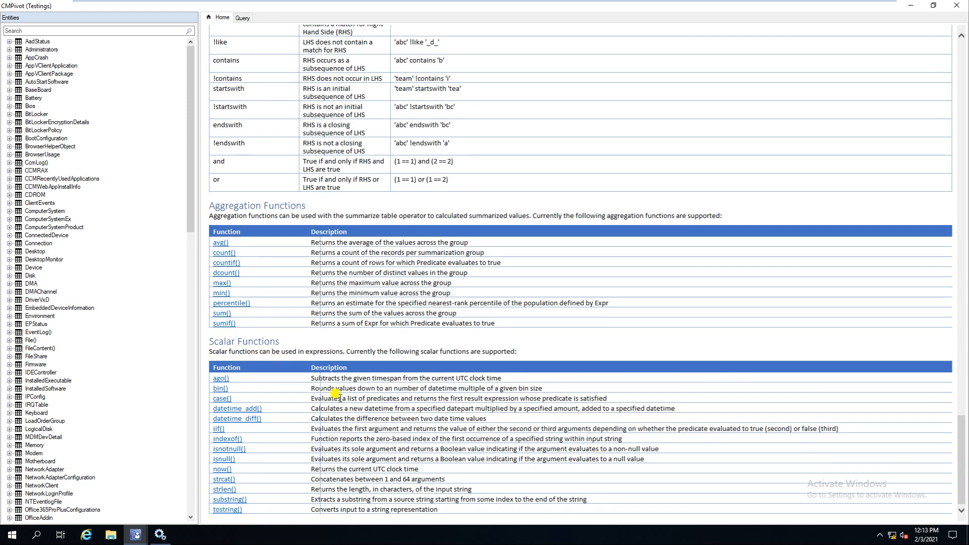
{"action": "left_click_drag", "start_coordinate": [453, 515], "coordinate": [224, 365]}
{"action": "left_click", "coordinate": [502, 409]}
{"action": "left_click_drag", "start_coordinate": [960, 462], "coordinate": [945, 82]}
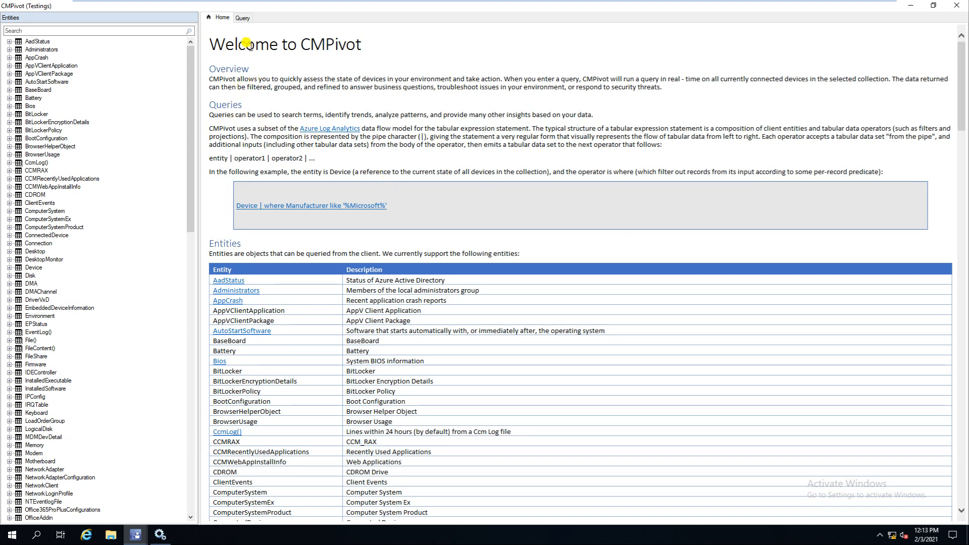
Open the CMPivot query editor, locate the OS entity and enter the query OS.
{"action": "left_click", "coordinate": [242, 18]}
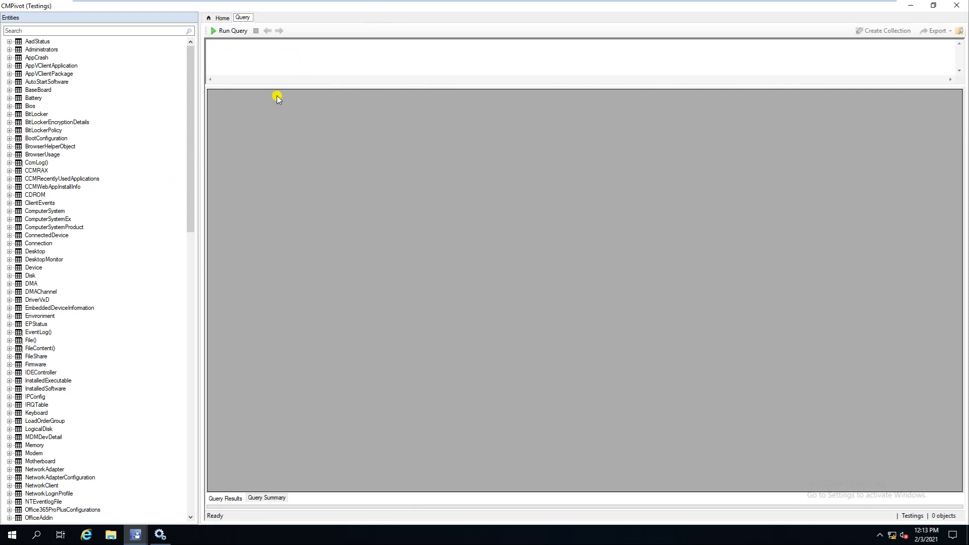
{"action": "left_click", "coordinate": [298, 49]}
{"action": "left_click_drag", "start_coordinate": [190, 134], "coordinate": [125, 296]}
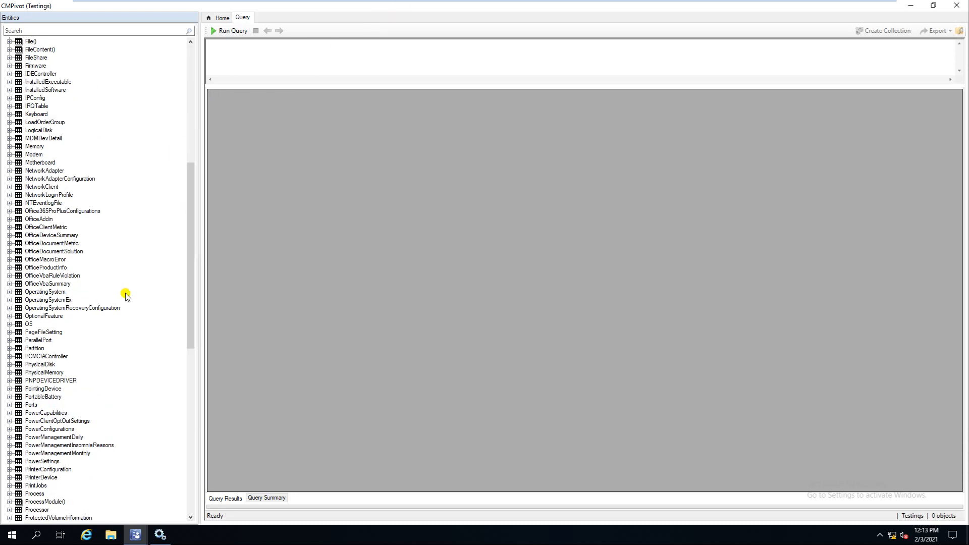
{"action": "left_click", "coordinate": [28, 324]}
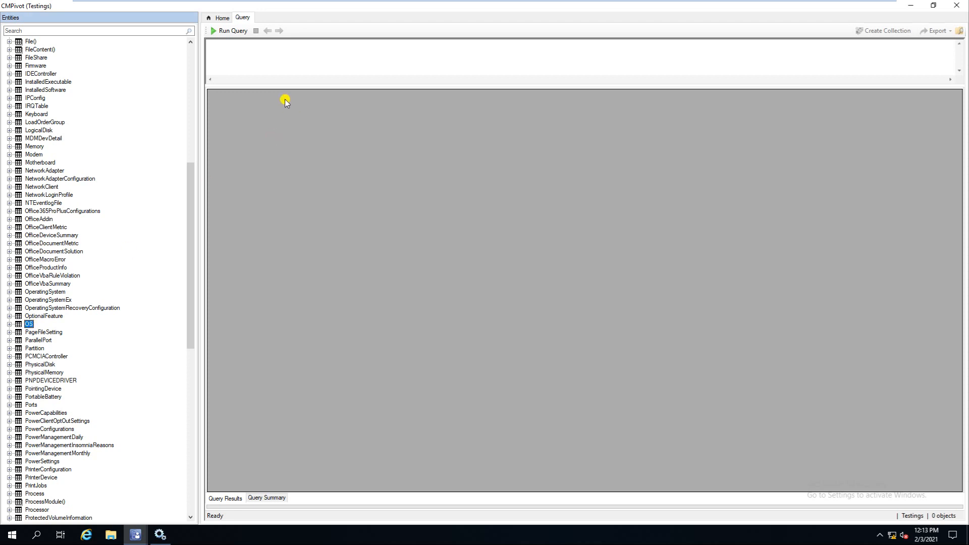
{"action": "left_click", "coordinate": [271, 53]}
{"action": "left_click", "coordinate": [271, 53]}
{"action": "type", "text": "OS"}
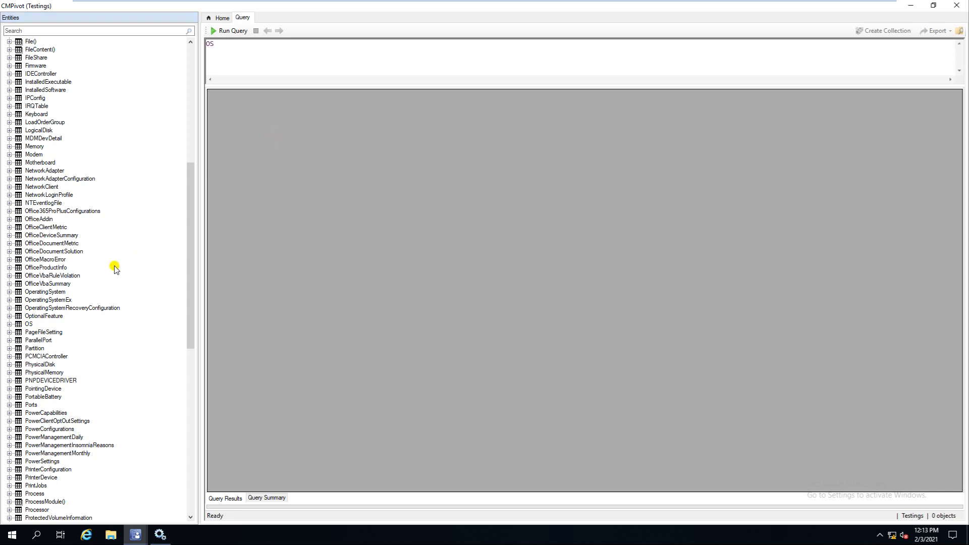
Expand the OS entity and go through its properties from Device to FreeVirtualMemory.
{"action": "left_click", "coordinate": [25, 324]}
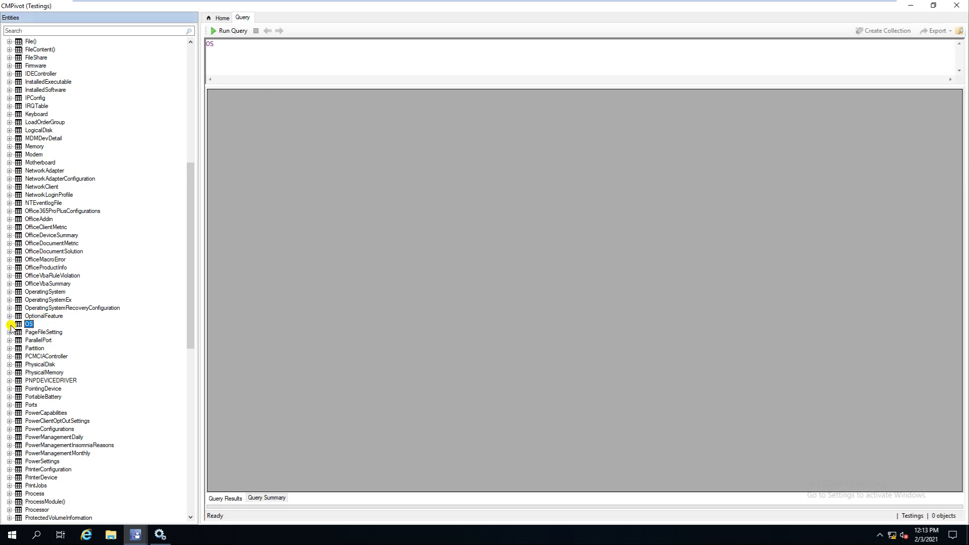
{"action": "left_click", "coordinate": [9, 324]}
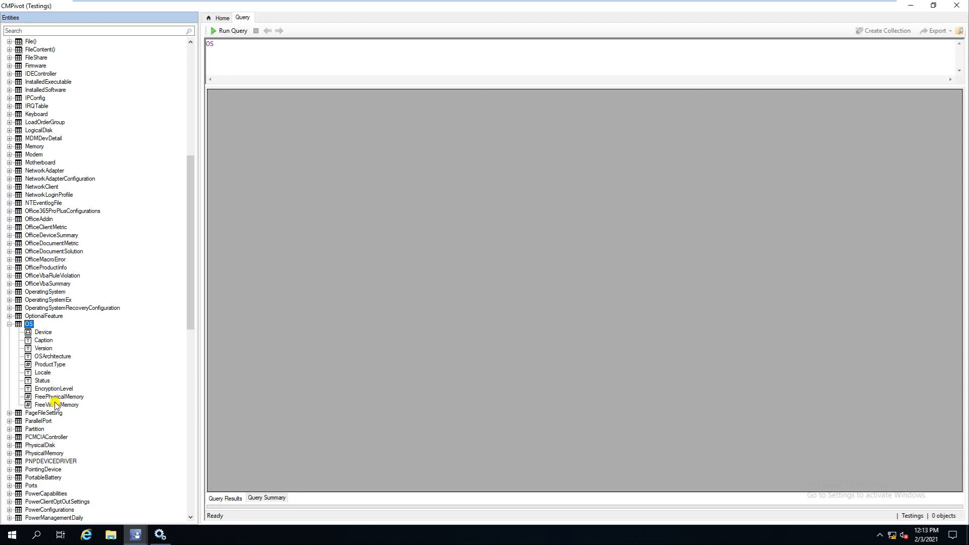
{"action": "left_click", "coordinate": [43, 333]}
{"action": "key", "text": "Down"}
{"action": "key", "text": "Down"}
{"action": "key", "text": "Down"}
{"action": "key", "text": "Down"}
{"action": "key", "text": "Down"}
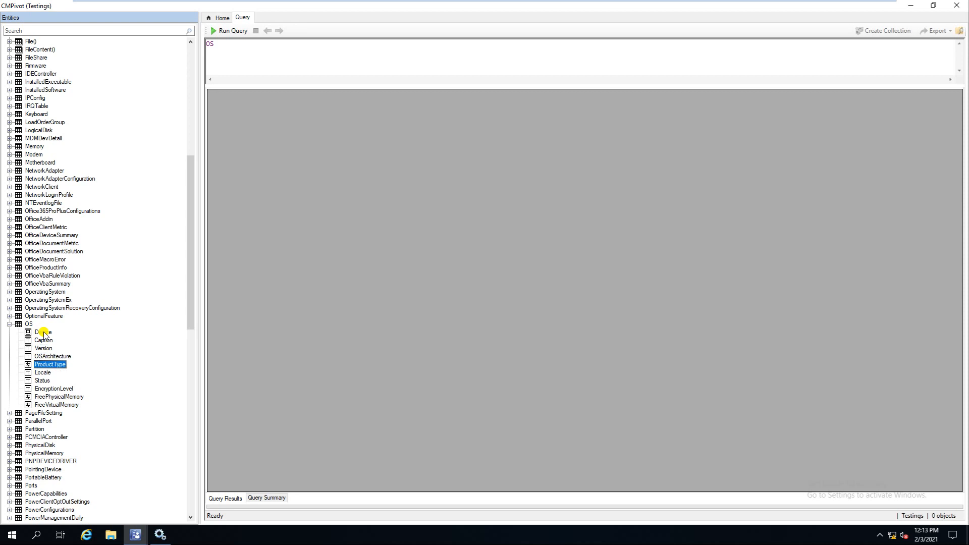
{"action": "key", "text": "Down"}
{"action": "key", "text": "Down"}
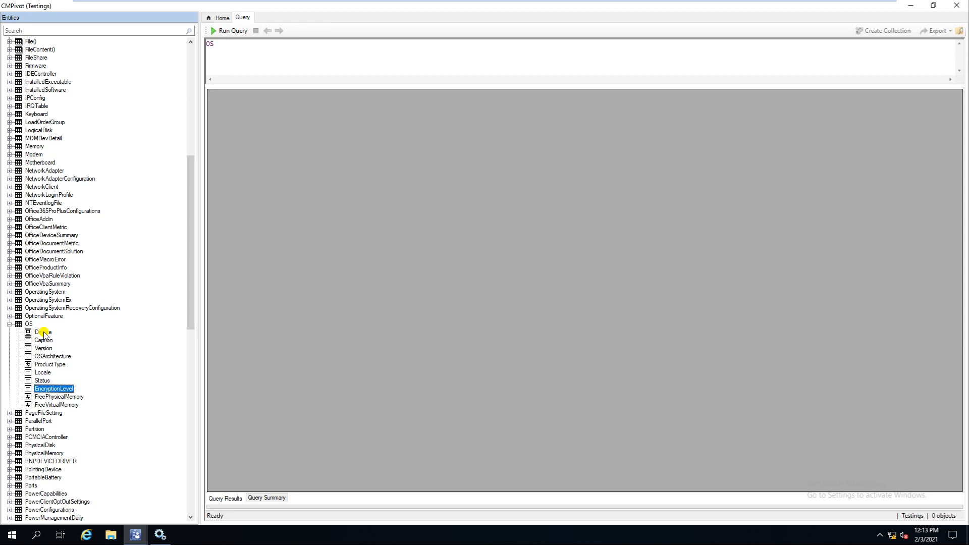
{"action": "key", "text": "Down"}
{"action": "key", "text": "Down"}
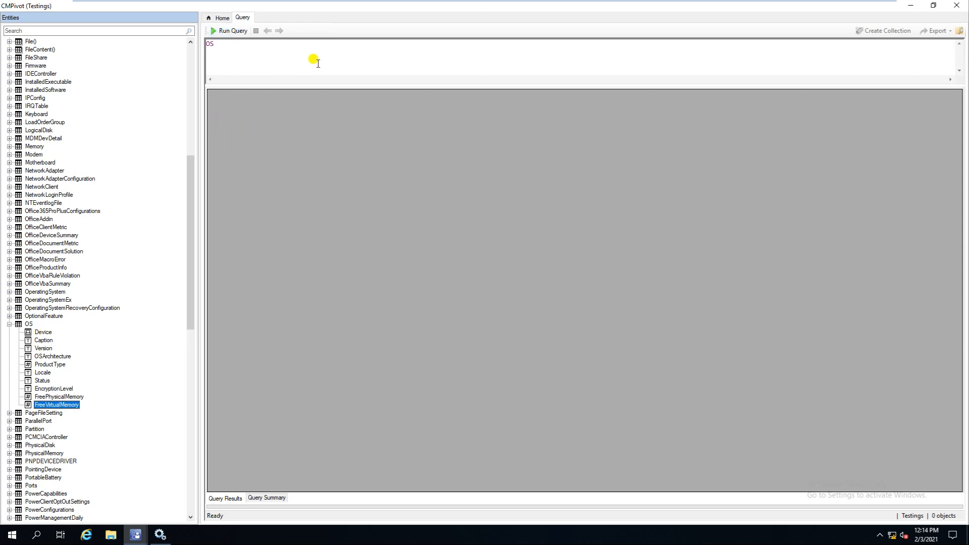
Run the OS query, minimize the Mail window on the host and return to the Training-SCCM virtual machine.
{"action": "left_click", "coordinate": [229, 31]}
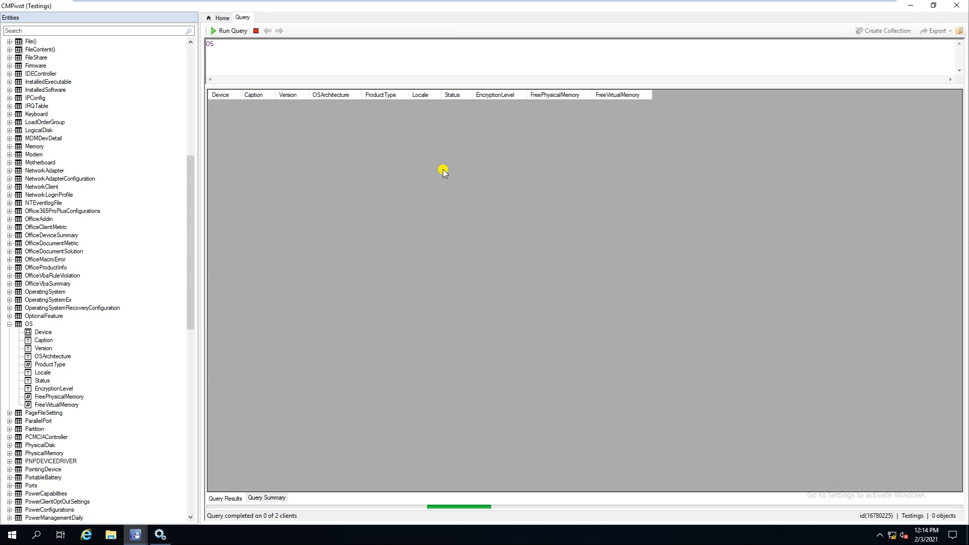
{"action": "mouse_move", "coordinate": [529, 4]}
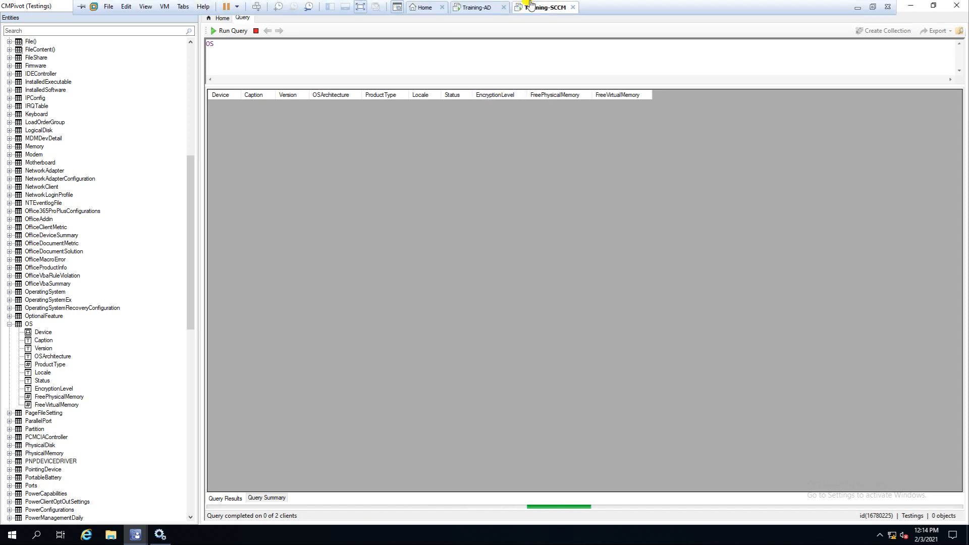
{"action": "left_click", "coordinate": [861, 7]}
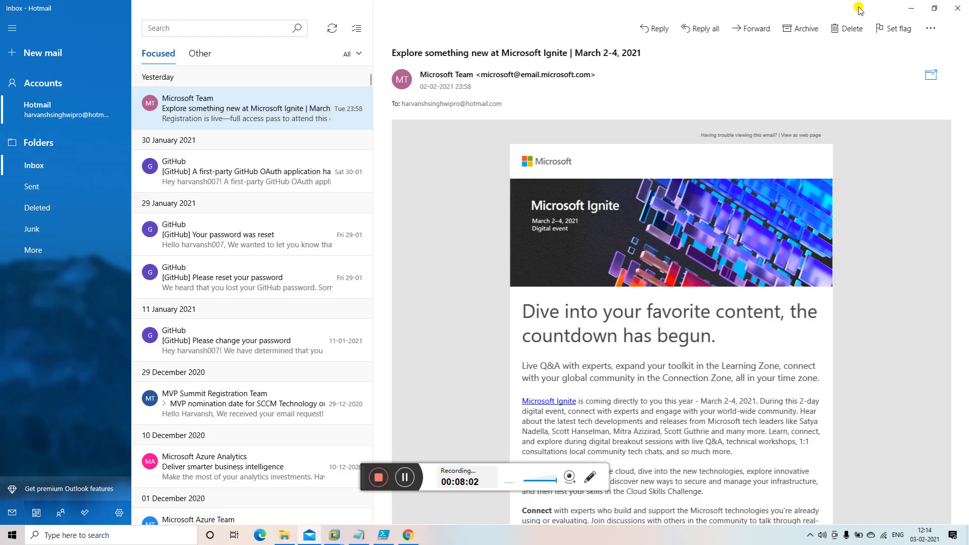
{"action": "left_click", "coordinate": [911, 8]}
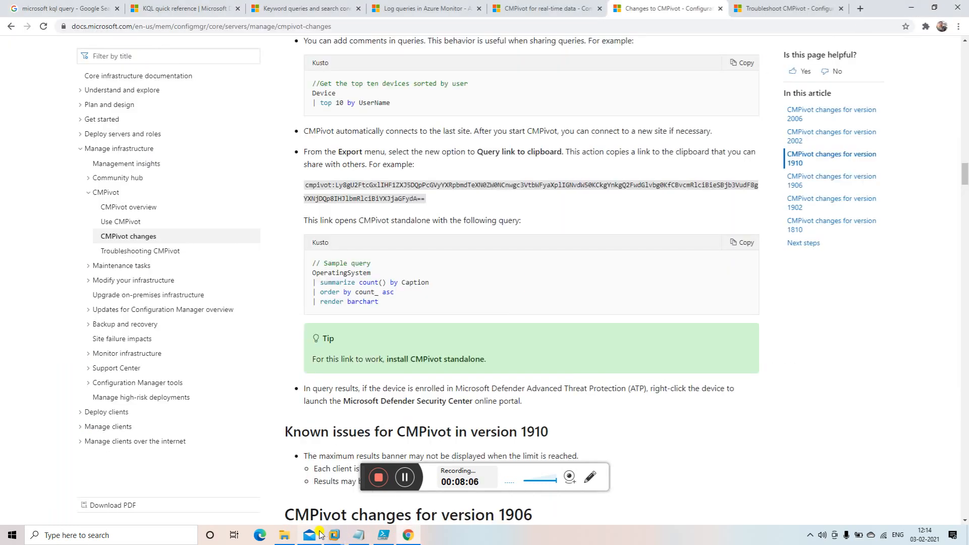
{"action": "mouse_move", "coordinate": [330, 536]}
{"action": "left_click", "coordinate": [444, 477]}
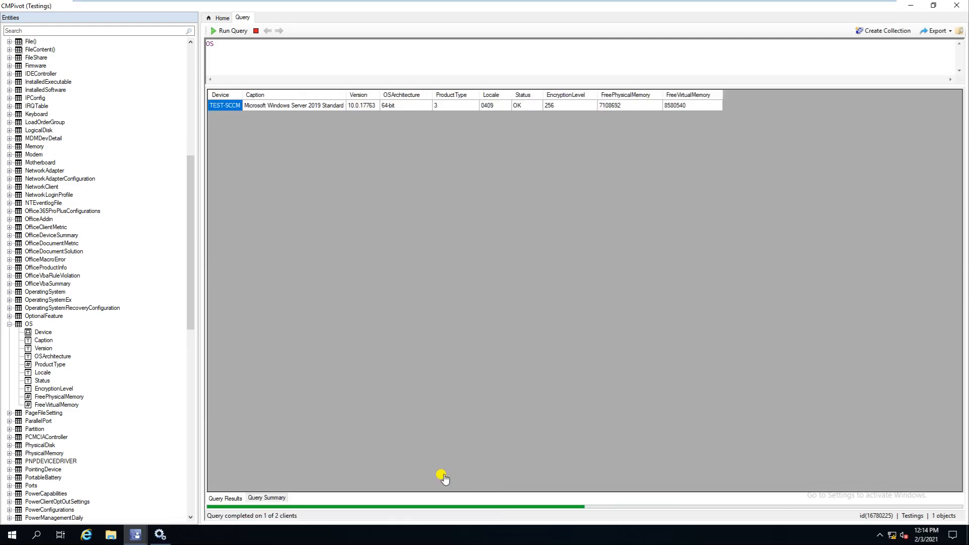
Examine the OS query result for TEST-SCCM, including its caption, version, architecture, product type, status and encryption level.
{"action": "left_click", "coordinate": [282, 105]}
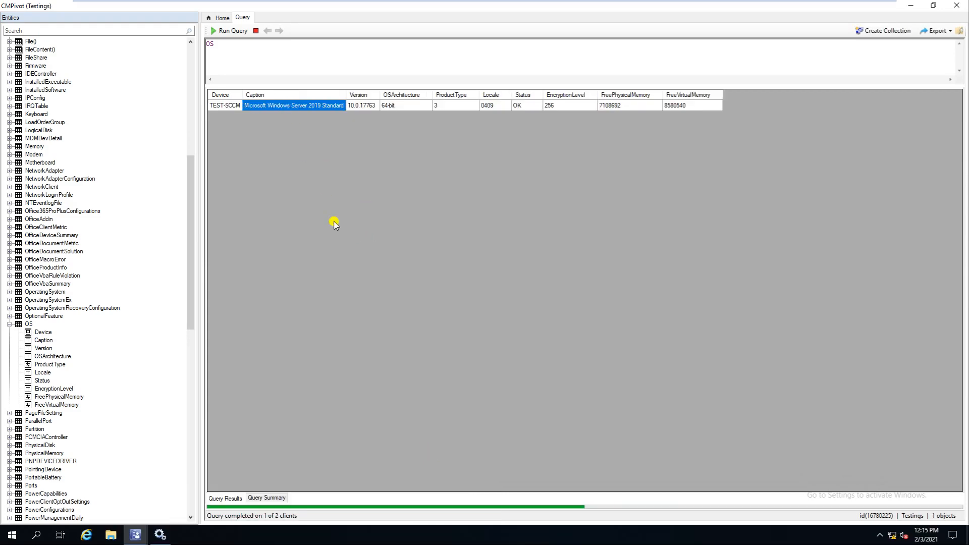
{"action": "left_click", "coordinate": [225, 105]}
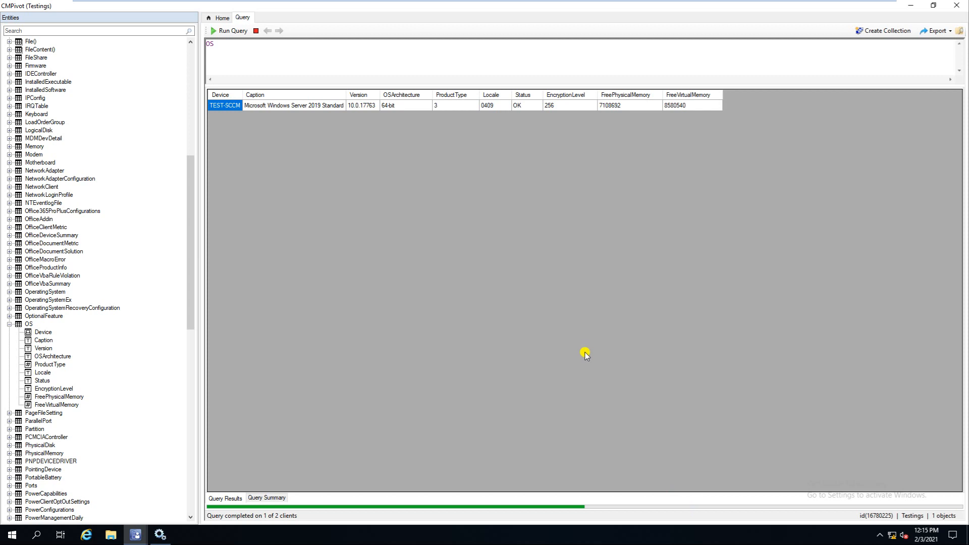
{"action": "left_click", "coordinate": [323, 106]}
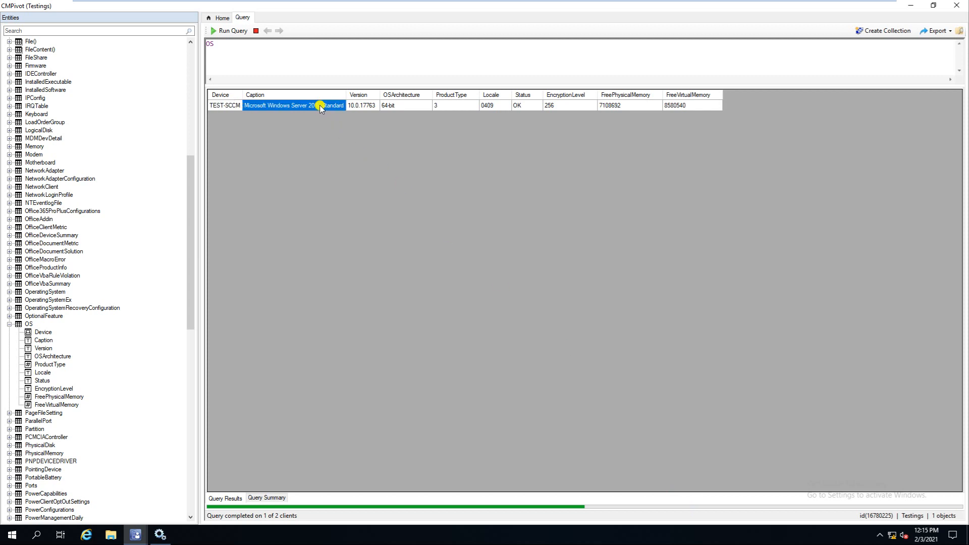
{"action": "left_click", "coordinate": [222, 104]}
{"action": "left_click", "coordinate": [282, 106]}
{"action": "left_click", "coordinate": [363, 106]}
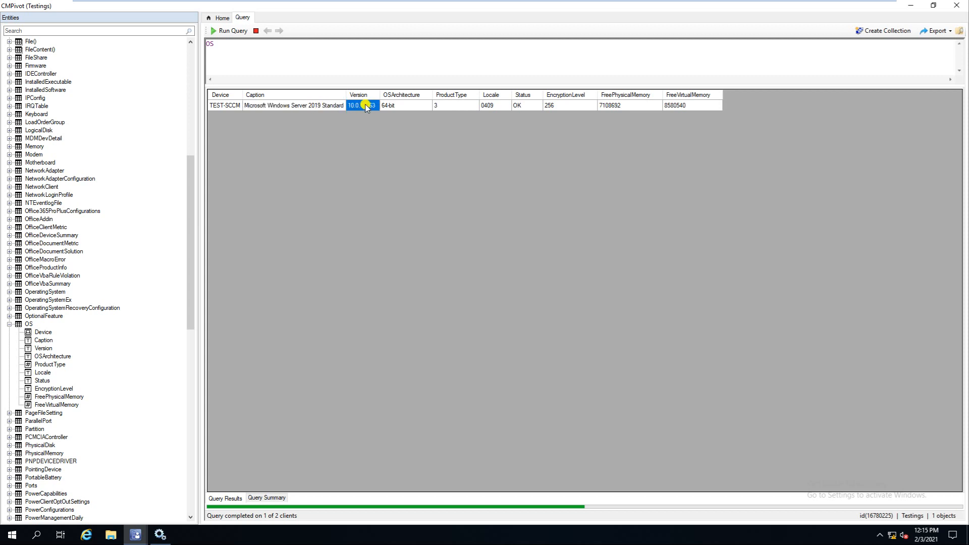
{"action": "left_click", "coordinate": [393, 107]}
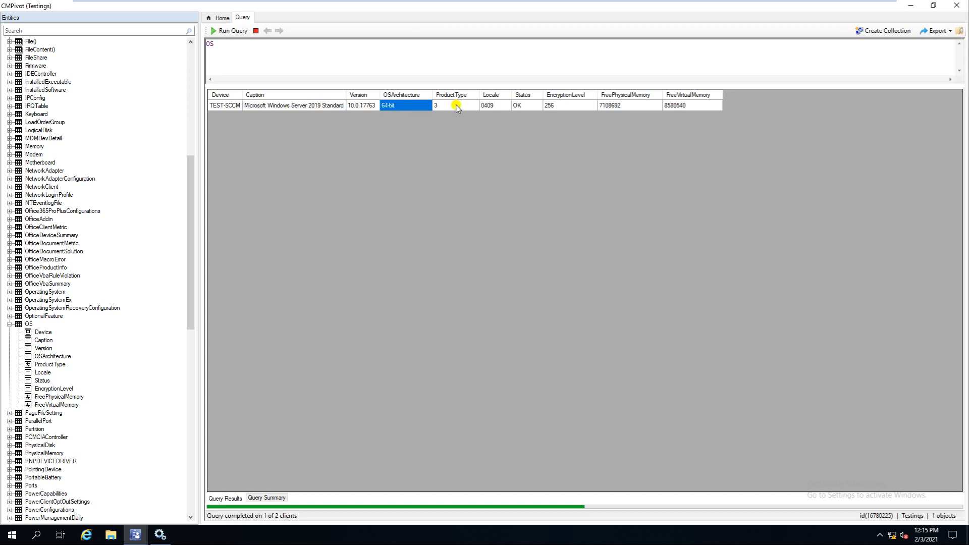
{"action": "left_click", "coordinate": [457, 108]}
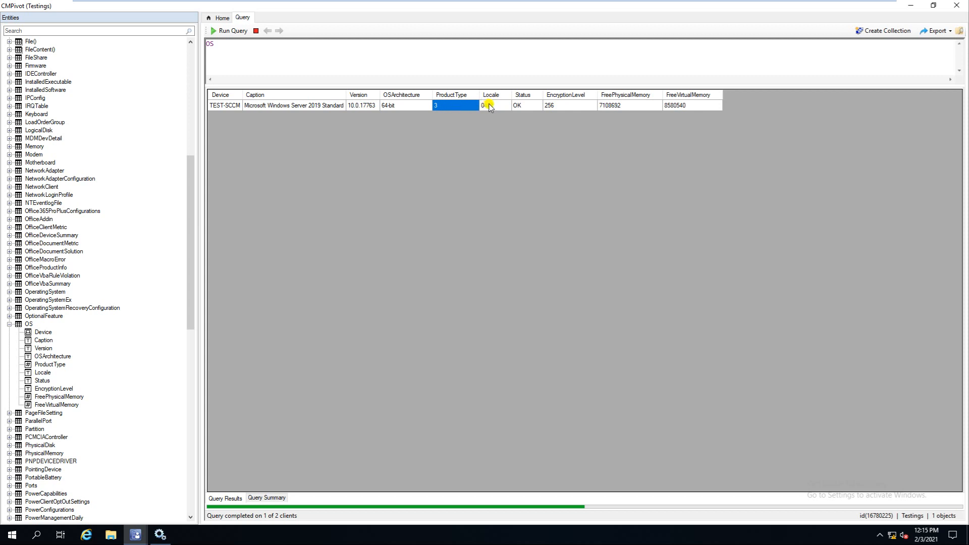
{"action": "left_click", "coordinate": [523, 107]}
{"action": "left_click", "coordinate": [568, 107]}
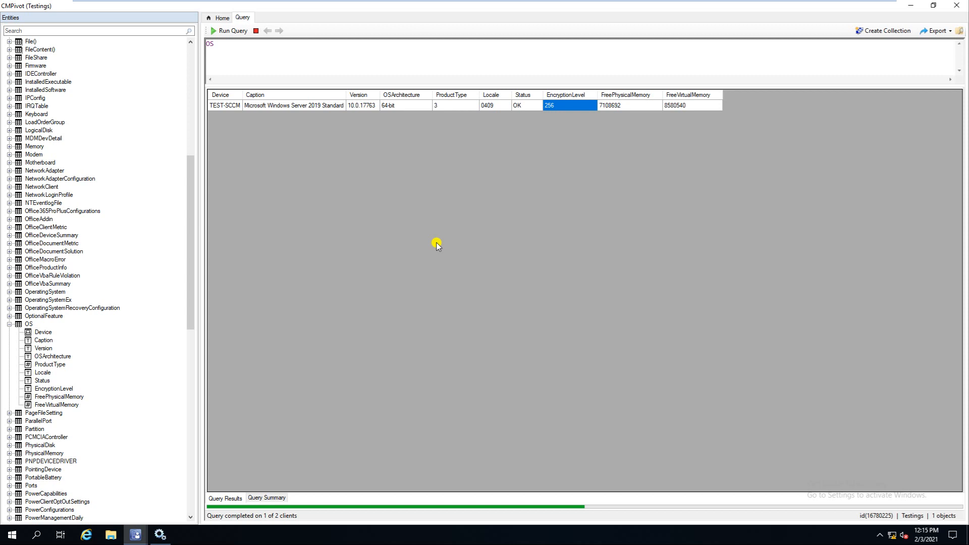
Go through the Success, Failed and Offline rows of the OS query summary and open the results behind the Success count.
{"action": "left_click", "coordinate": [268, 498]}
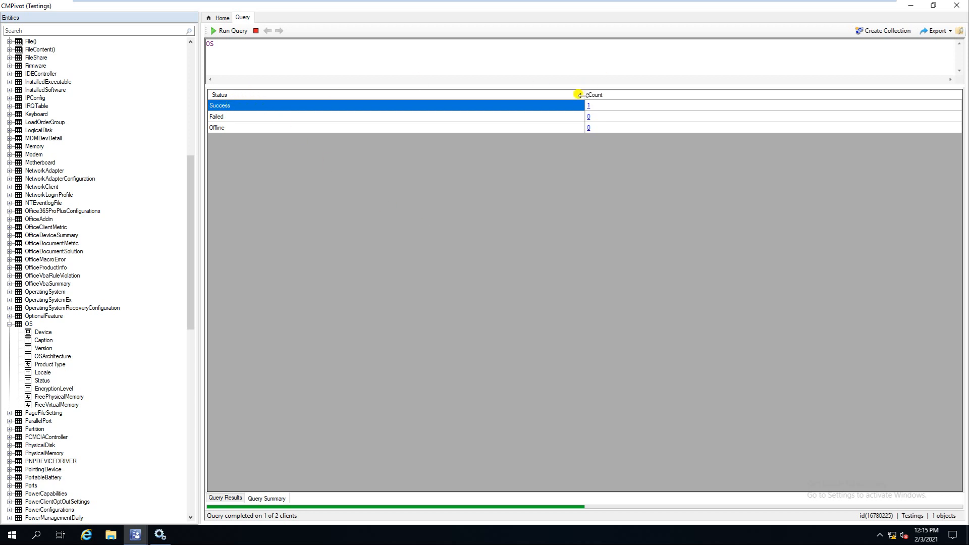
{"action": "left_click", "coordinate": [264, 116]}
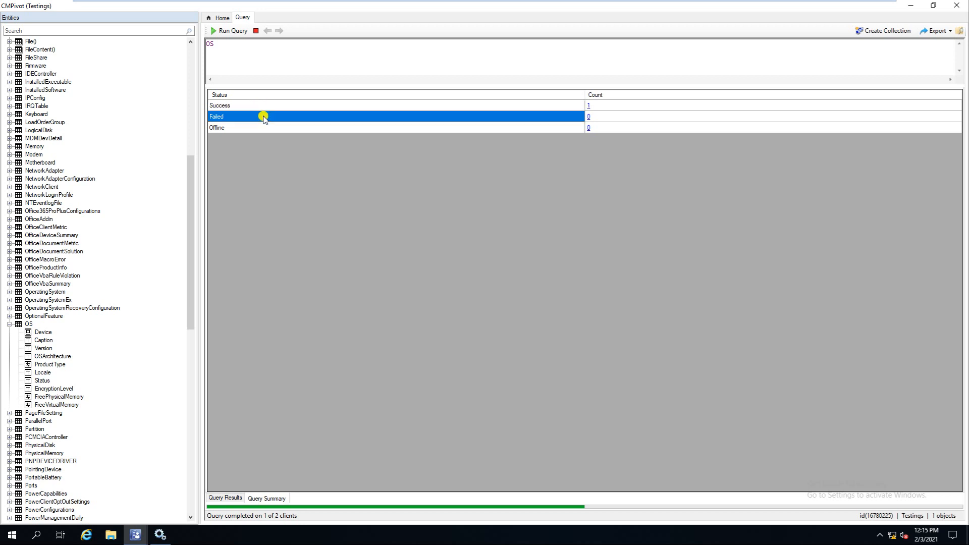
{"action": "left_click", "coordinate": [441, 128]}
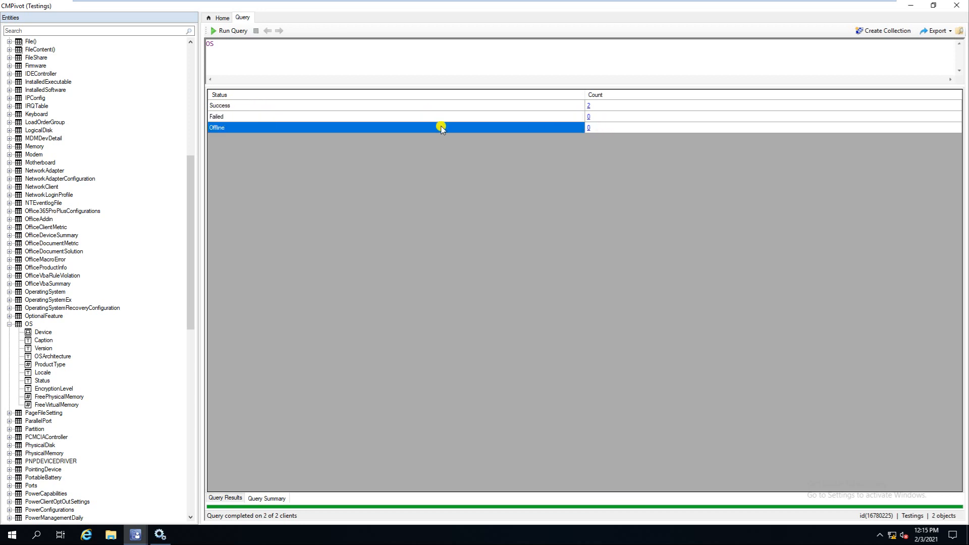
{"action": "left_click", "coordinate": [589, 106]}
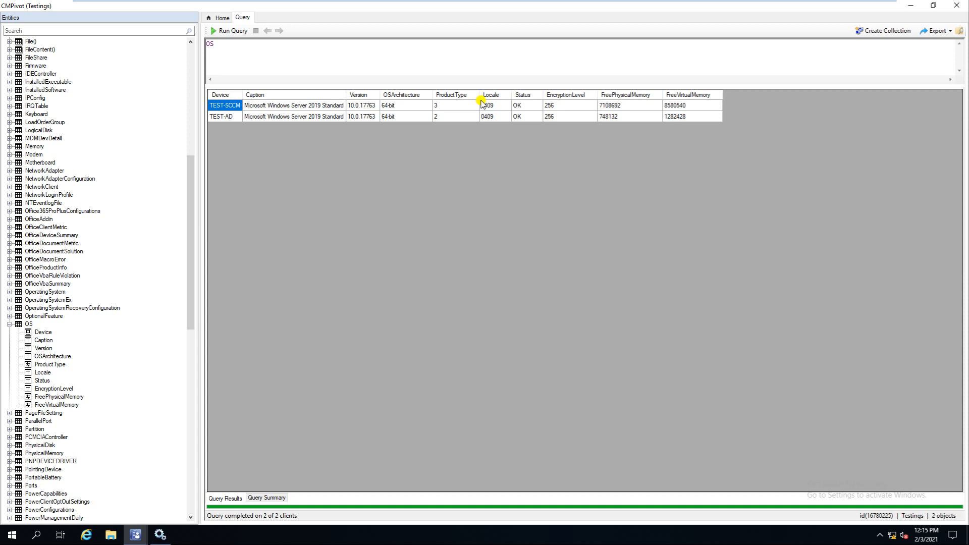
Open the list of failed devices from the query summary, close it and return to the query results.
{"action": "left_click", "coordinate": [269, 498]}
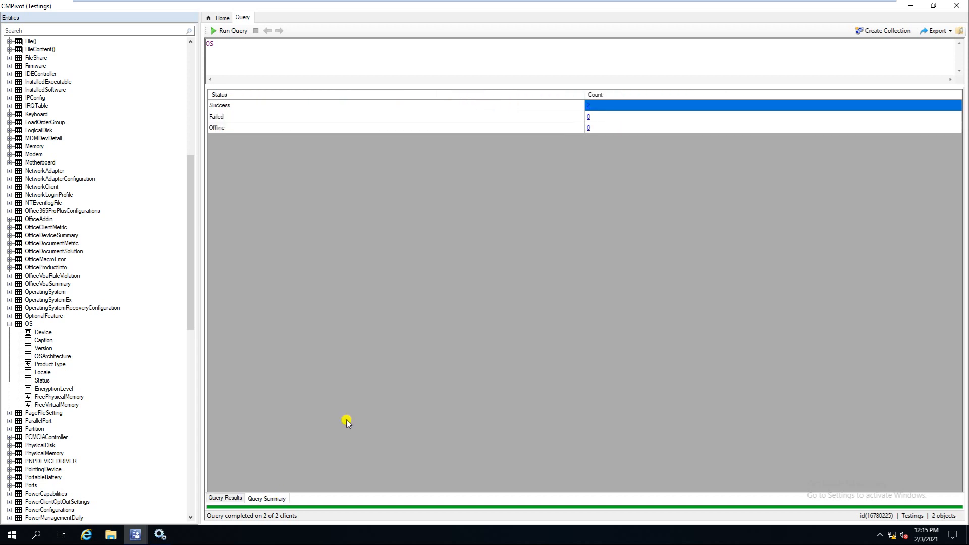
{"action": "left_click", "coordinate": [588, 116]}
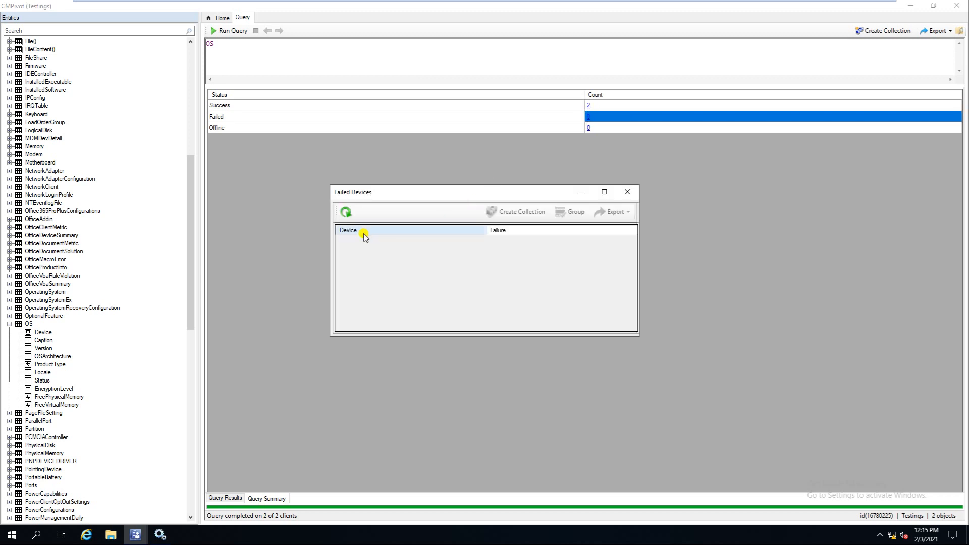
{"action": "left_click", "coordinate": [626, 192]}
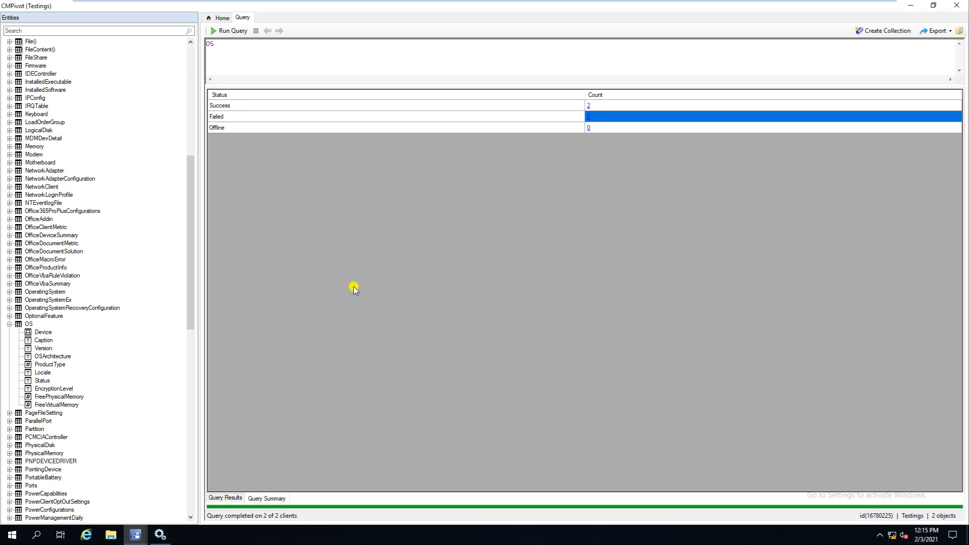
{"action": "left_click", "coordinate": [225, 497]}
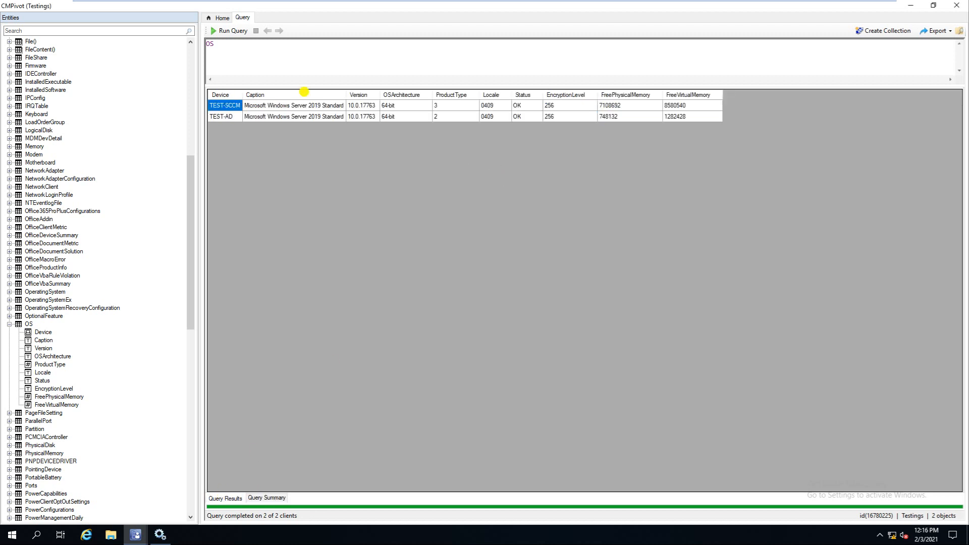
Extend the OS query with a where operator on the Caption property.
{"action": "left_click", "coordinate": [269, 50]}
{"action": "type", "text": "| "}
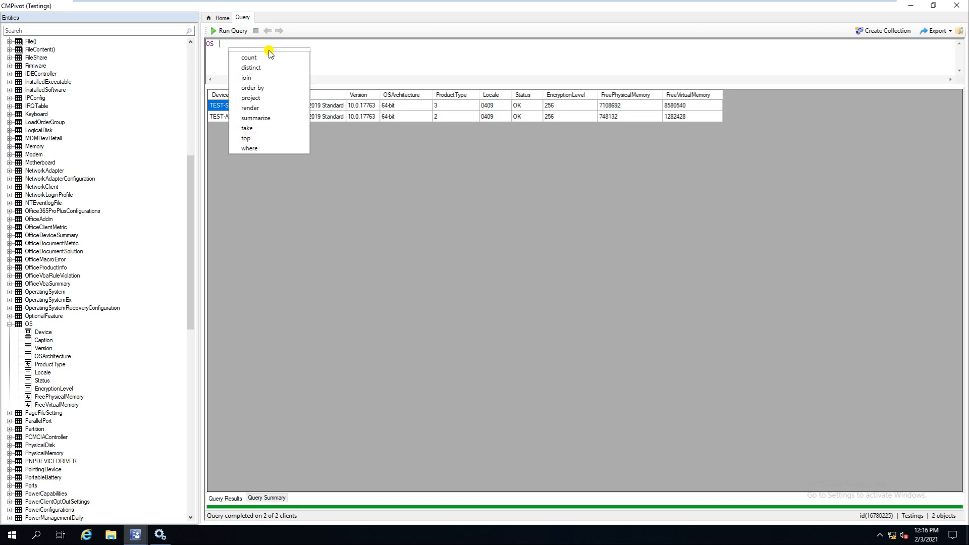
{"action": "type", "text": "where"}
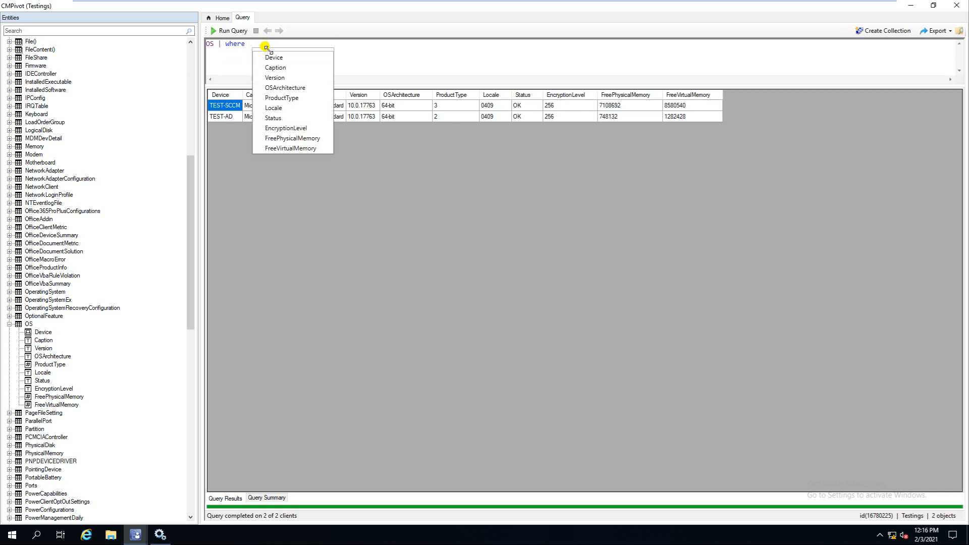
{"action": "key", "text": "Down"}
{"action": "key", "text": "Down"}
{"action": "key", "text": "Return"}
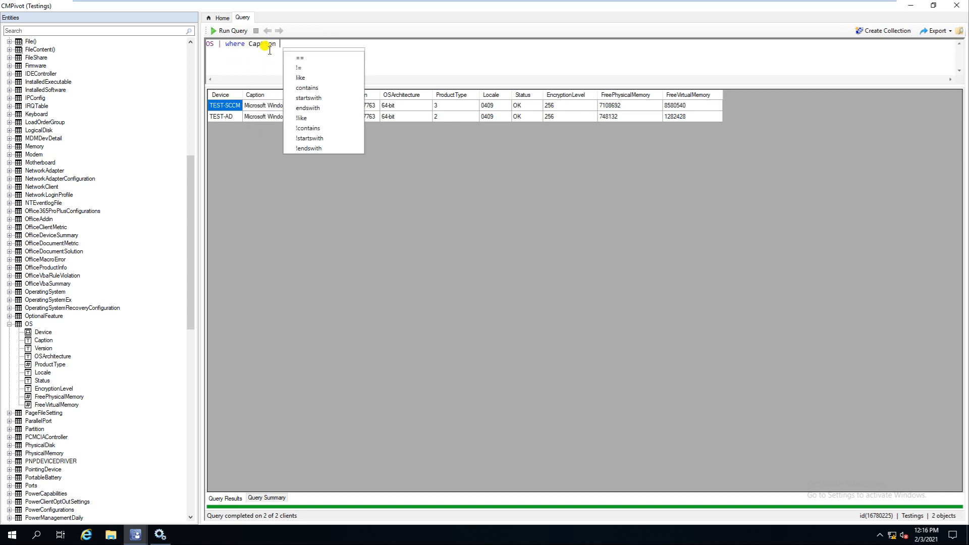
Complete the Caption filter with the like operator and the value 'server 2019', and run the query.
{"action": "key", "text": "Down"}
{"action": "key", "text": "Down"}
{"action": "key", "text": "Down"}
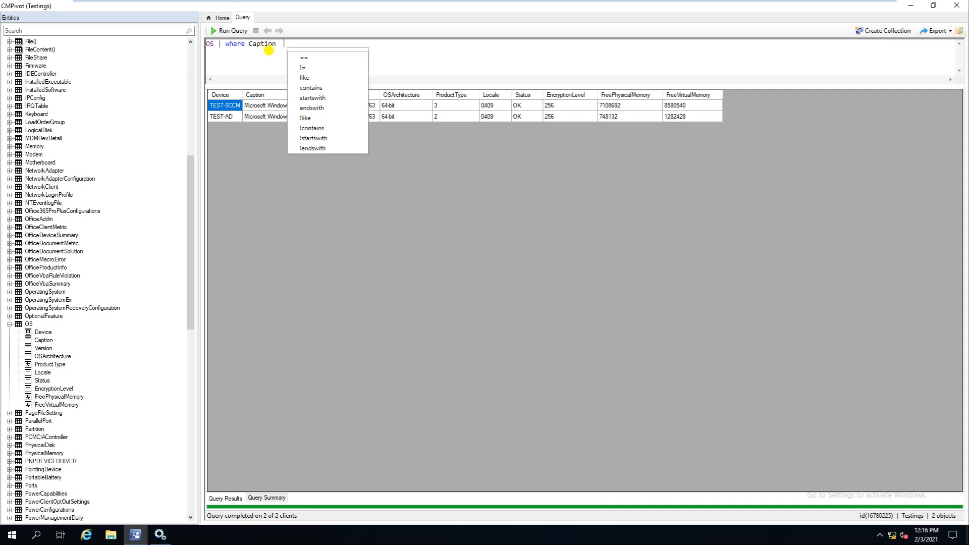
{"action": "key", "text": "Down"}
{"action": "key", "text": "Down"}
{"action": "key", "text": "Down"}
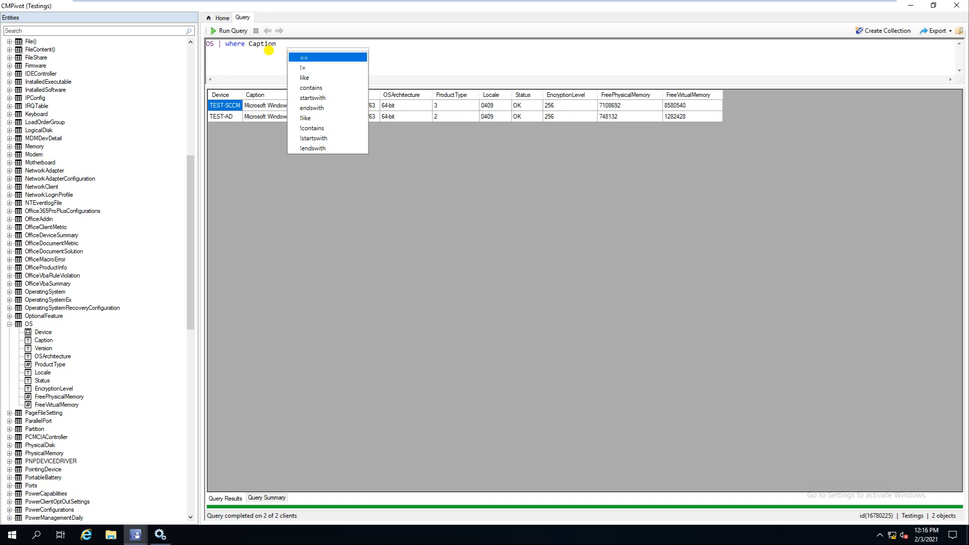
{"action": "key", "text": "Return"}
{"action": "type", "text": "'"}
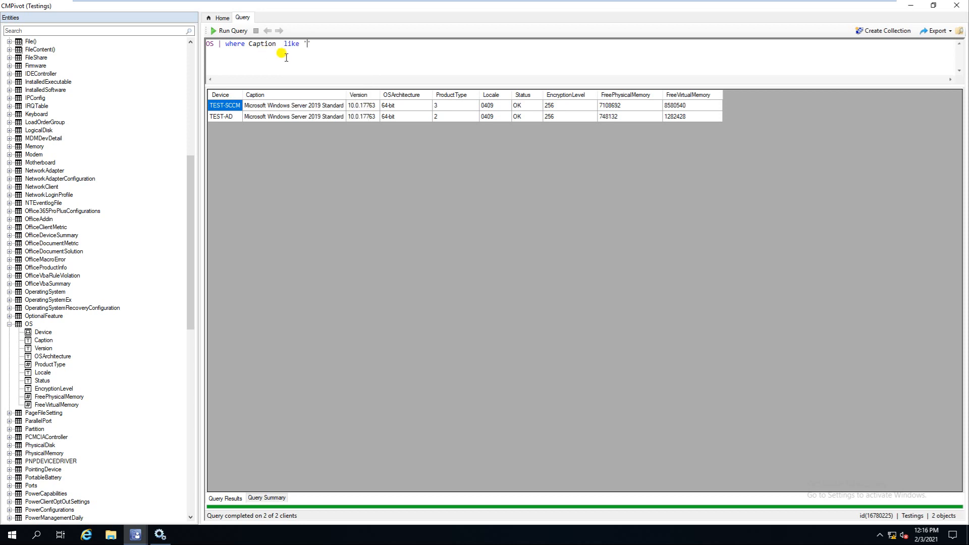
{"action": "type", "text": "server 2019'"}
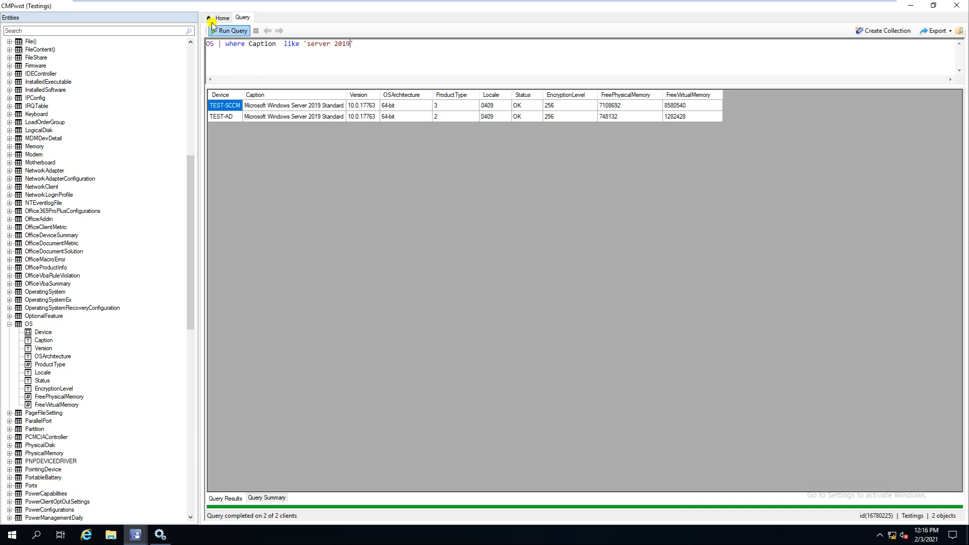
{"action": "left_click", "coordinate": [229, 30]}
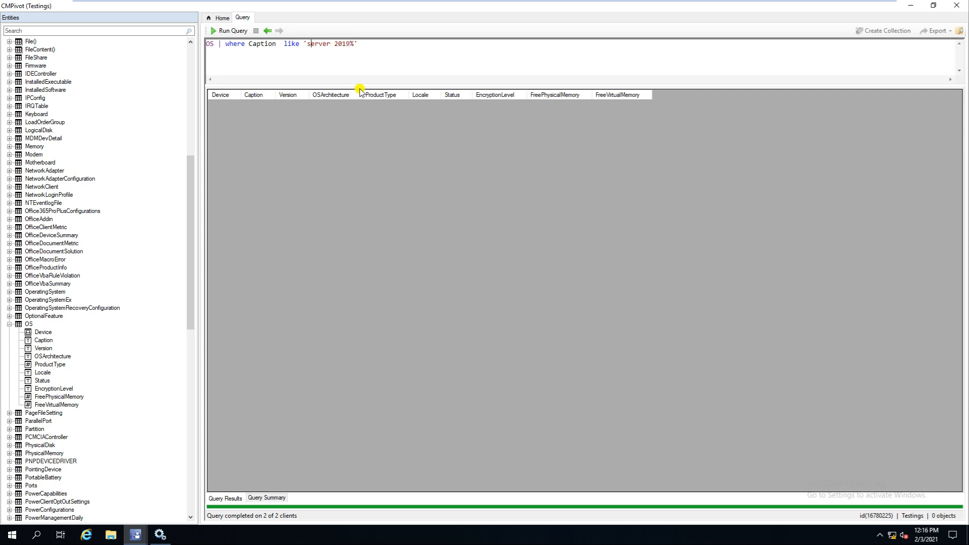
Change the Caption filter value to '%server 2019%', rerun the query and check the caption of each returned device.
{"action": "type", "text": "%"}
{"action": "left_click", "coordinate": [214, 32]}
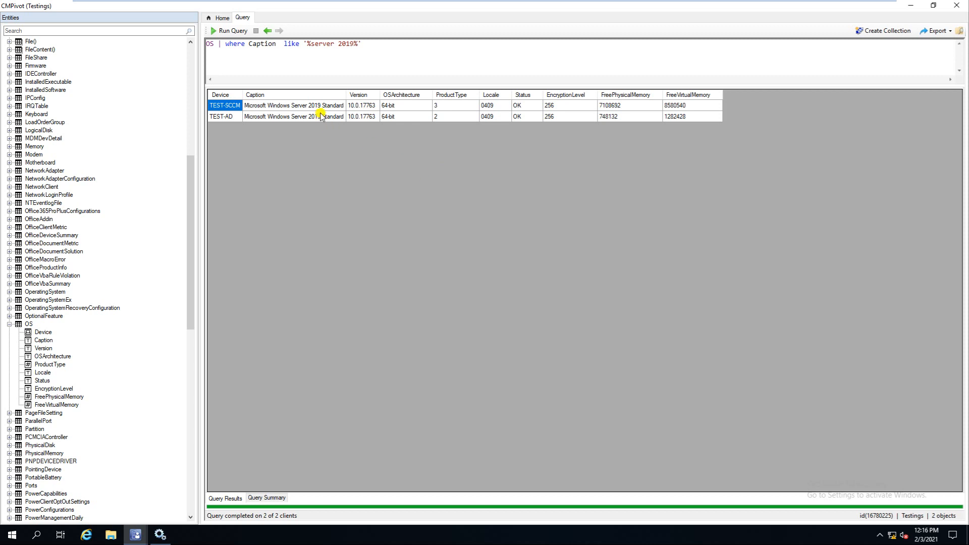
{"action": "left_click", "coordinate": [302, 107]}
{"action": "left_click", "coordinate": [311, 116]}
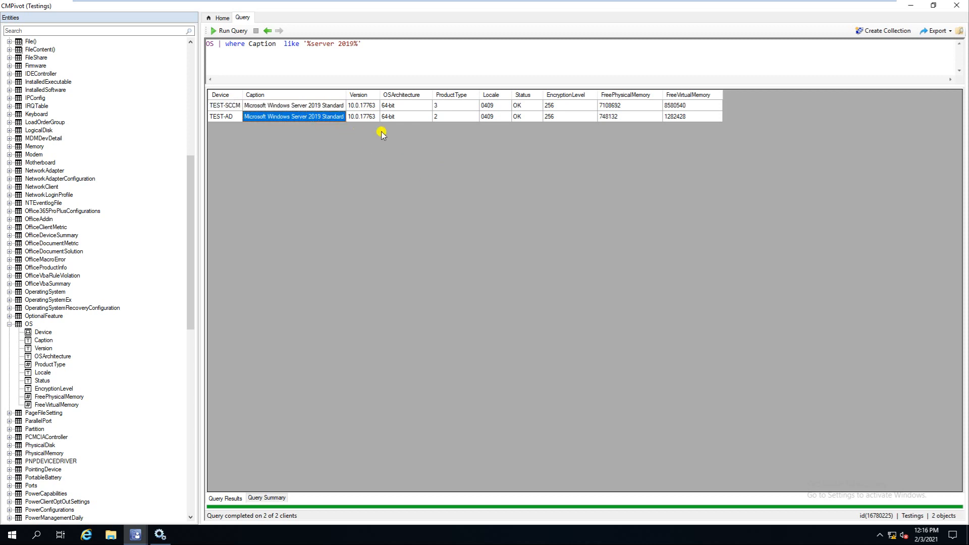
{"action": "left_click", "coordinate": [293, 106]}
{"action": "left_click", "coordinate": [296, 117]}
Replace the Caption filter with Device like '%AD%' and run the OS query.
{"action": "type", "text": "e "}
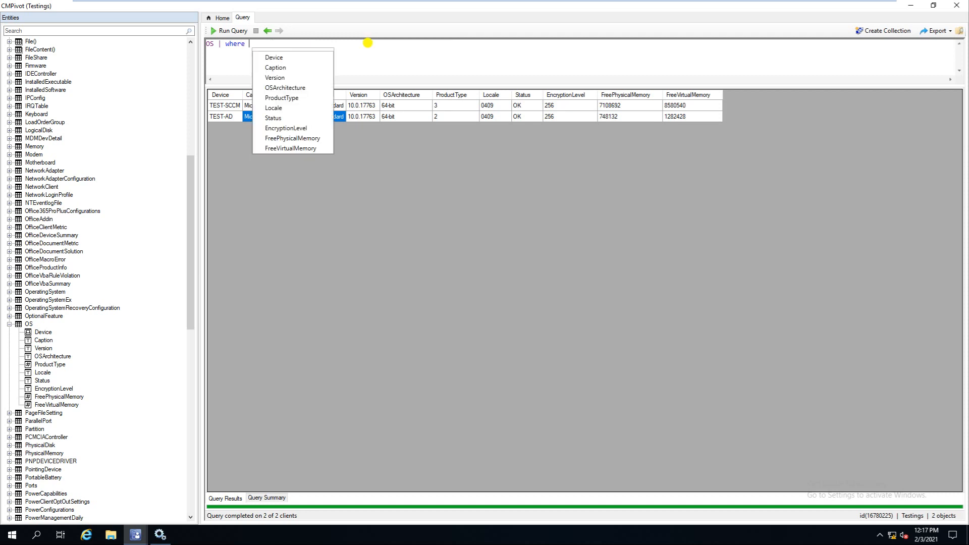
{"action": "type", "text": "Device"}
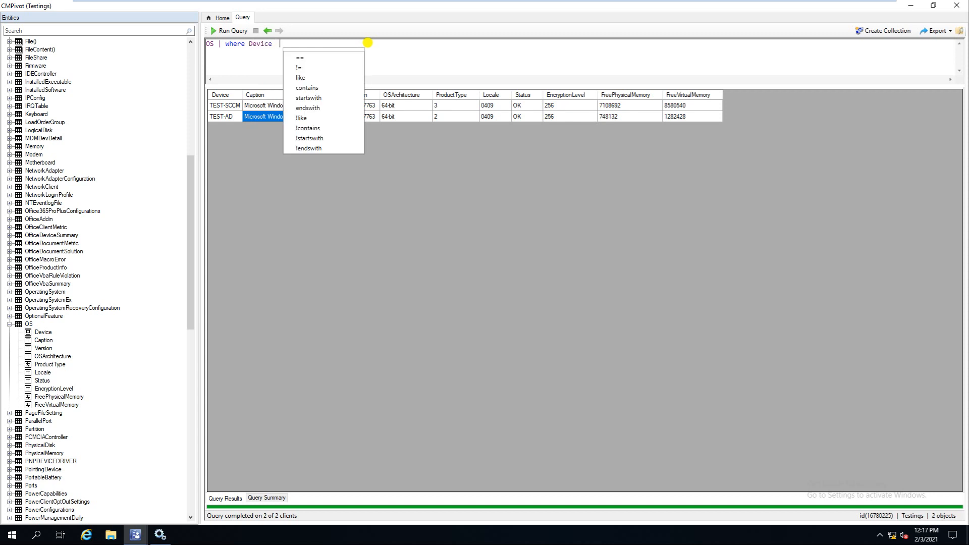
{"action": "key", "text": "BackSpace"}
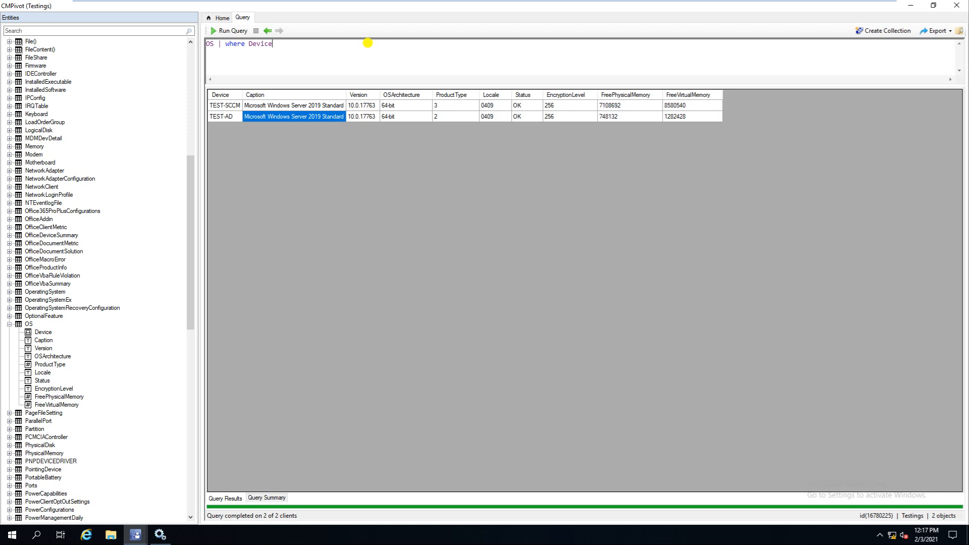
{"action": "key", "text": "Down"}
{"action": "key", "text": "Down"}
{"action": "key", "text": "Down"}
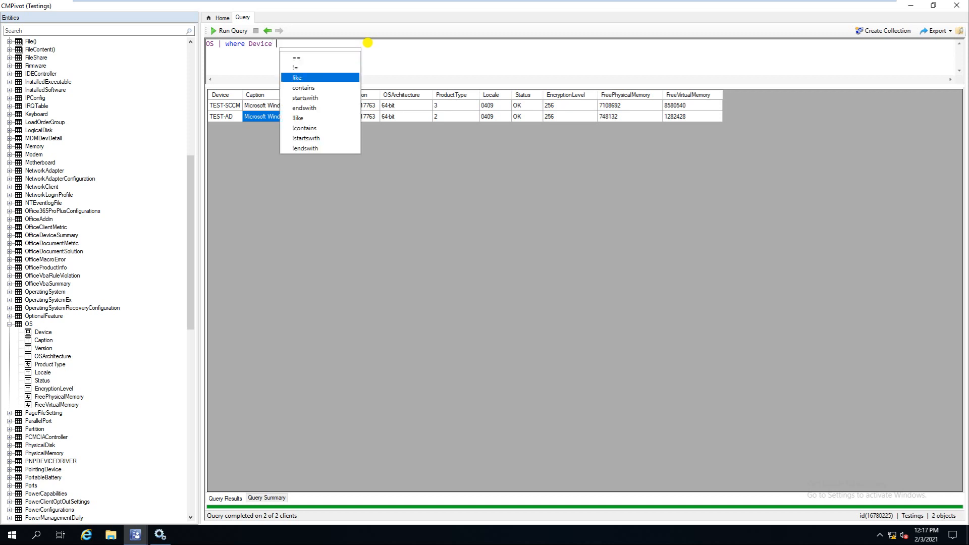
{"action": "key", "text": "Escape"}
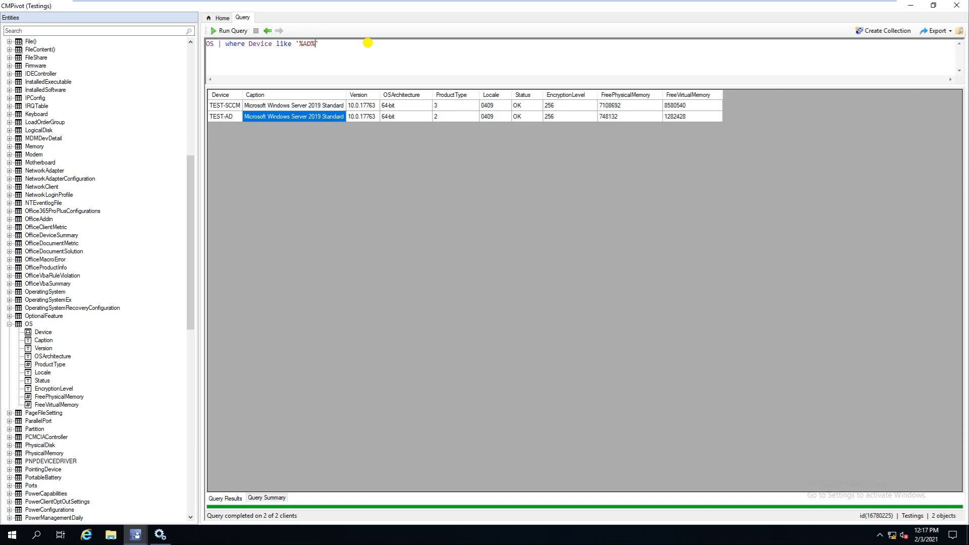
{"action": "left_click", "coordinate": [232, 31]}
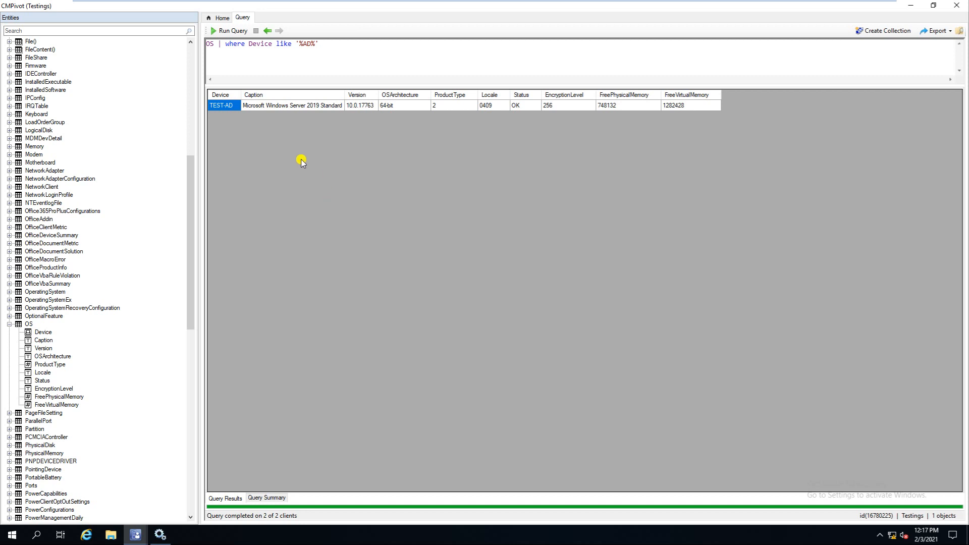
Review the Device filter query and examine the returned row's device name, caption and version.
{"action": "left_click_drag", "start_coordinate": [337, 45], "coordinate": [197, 26]}
{"action": "left_click", "coordinate": [332, 45]}
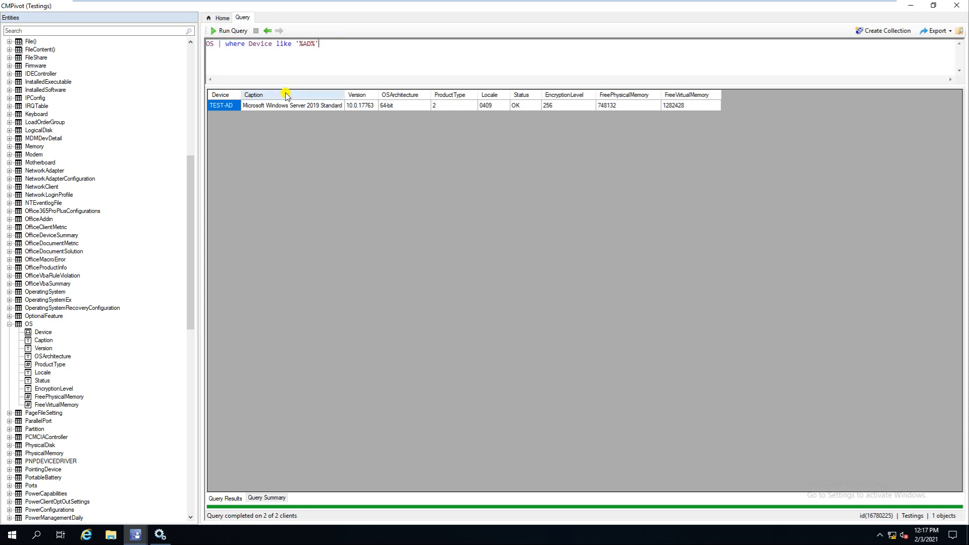
{"action": "left_click", "coordinate": [283, 105]}
{"action": "left_click", "coordinate": [230, 105]}
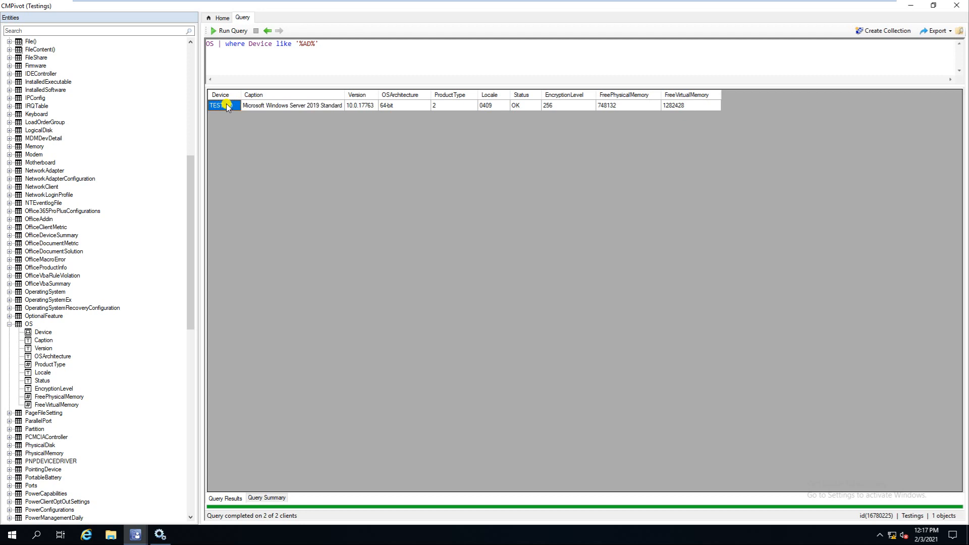
{"action": "left_click", "coordinate": [330, 105]}
{"action": "left_click", "coordinate": [360, 105]}
Switch to the CMPivot changes page in Chrome on the host and copy the SystemBootData example that graphs a device's boot times.
{"action": "mouse_move", "coordinate": [729, 4]}
{"action": "left_click", "coordinate": [860, 6]}
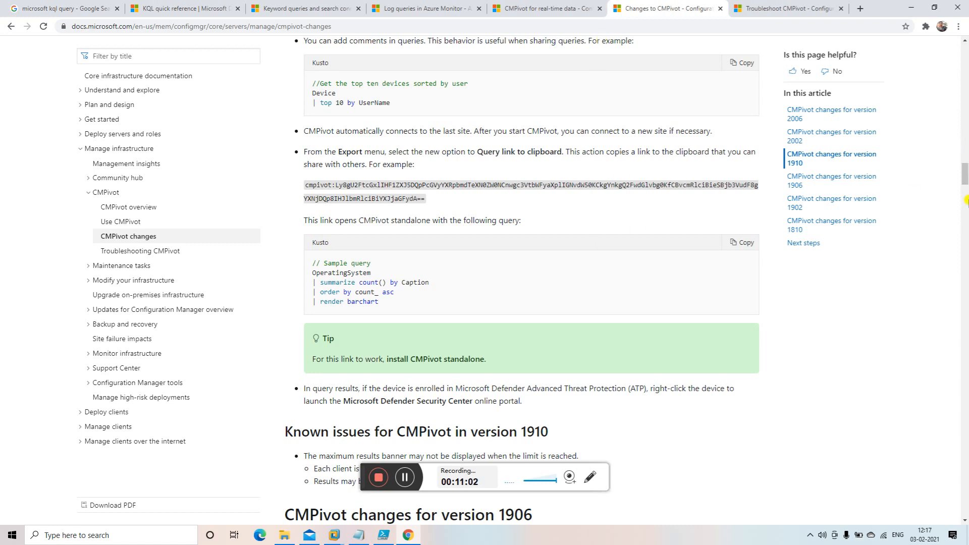
{"action": "left_click_drag", "start_coordinate": [964, 173], "coordinate": [951, 56]}
{"action": "scroll", "coordinate": [951, 56], "scroll_direction": "down", "scroll_amount": 8}
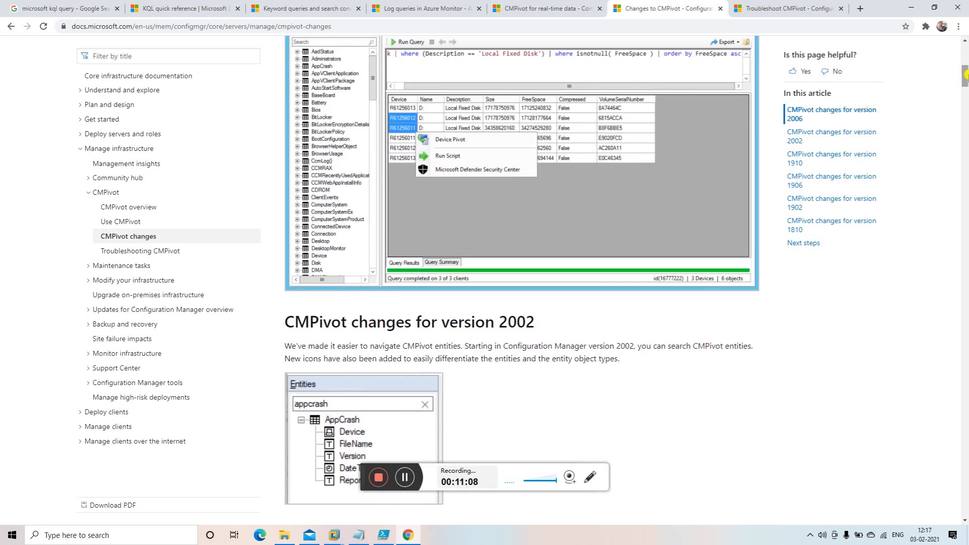
{"action": "left_click_drag", "start_coordinate": [964, 82], "coordinate": [964, 235]}
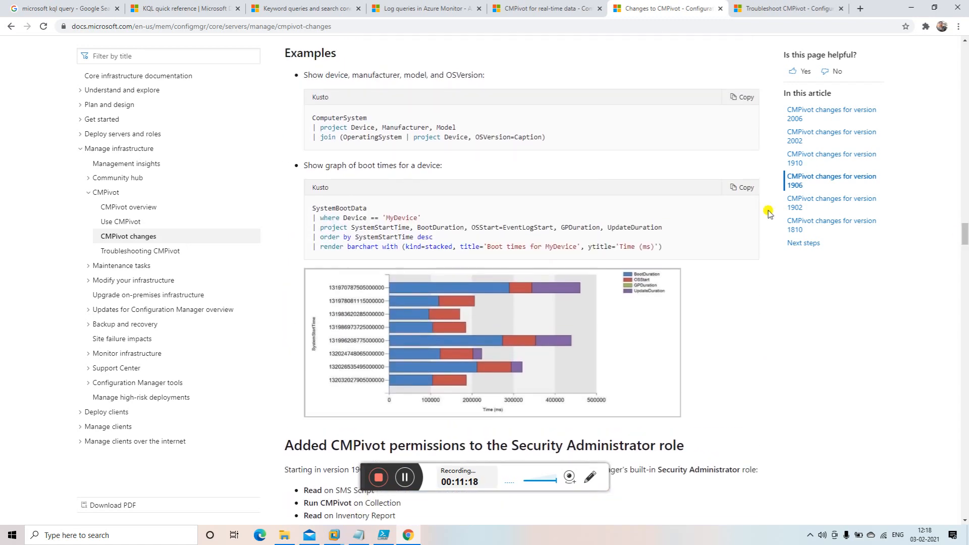
{"action": "left_click_drag", "start_coordinate": [657, 246], "coordinate": [310, 202]}
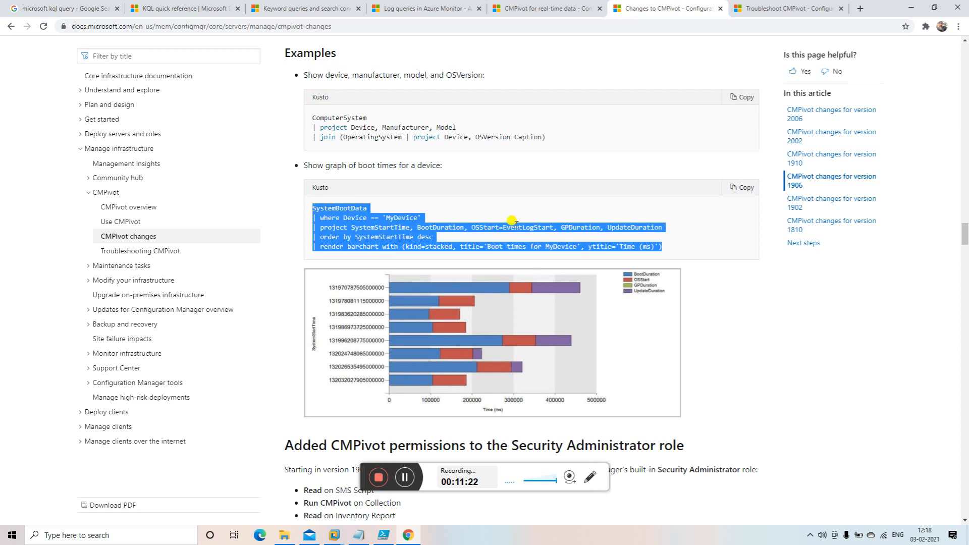
Replace the CMPivot query in the Training-SCCM virtual machine with the copied SystemBootData example, run it and enlarge the query editor.
{"action": "left_click", "coordinate": [334, 535]}
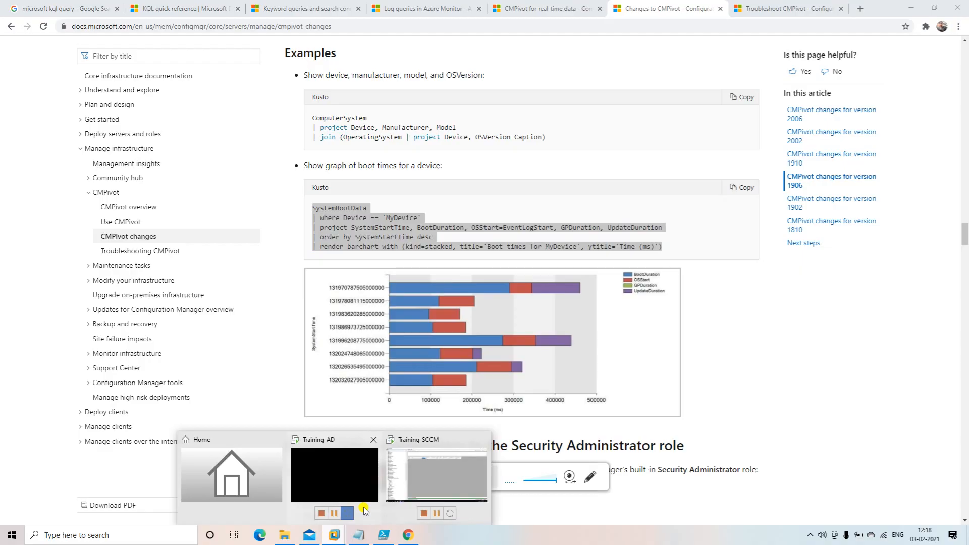
{"action": "left_click", "coordinate": [437, 471]}
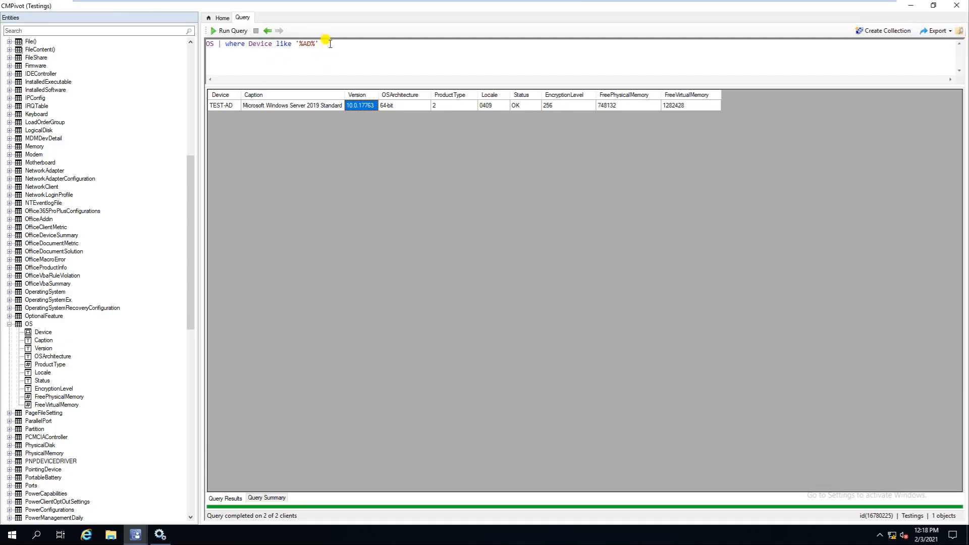
{"action": "key", "text": "ctrl+a"}
{"action": "type", "text": "SystemBootData | where Device == 'MyDevice' | project SystemStartTime, BootDuration, OSStart=EventLogStart, GPDuration, UpdateDuration | order by SystemStartTime desc | render barchart with (kind=stacked, title='Boot times for MyDevice', ytitle='Time (ms)')"}
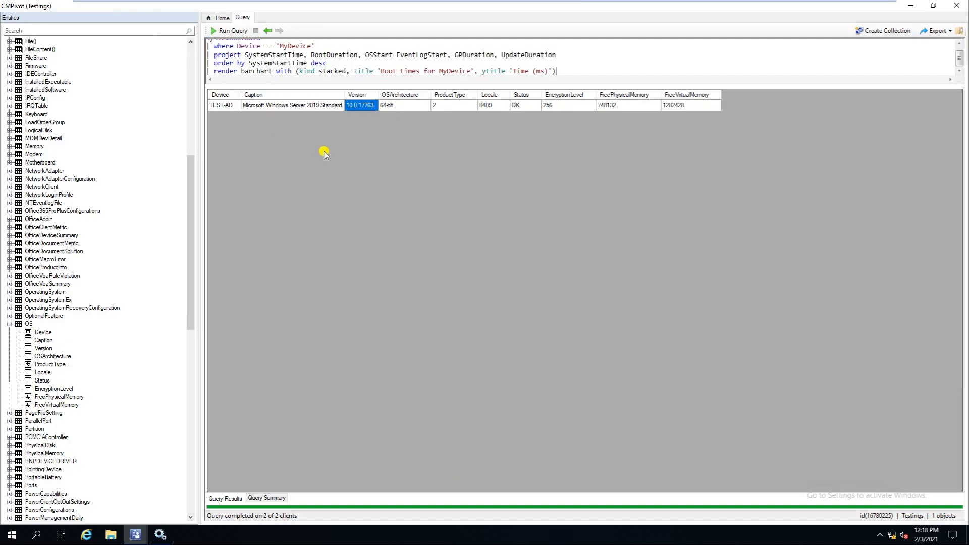
{"action": "left_click", "coordinate": [233, 31]}
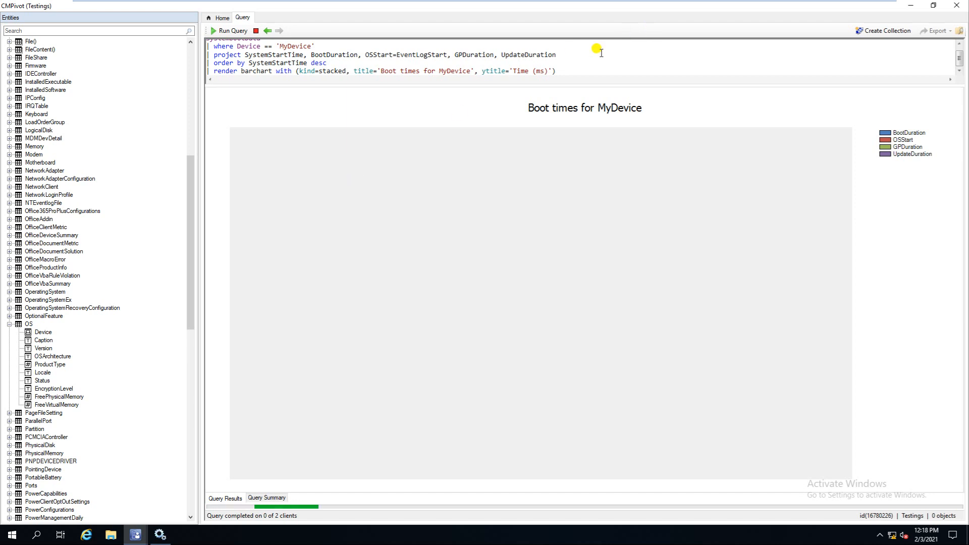
{"action": "left_click_drag", "start_coordinate": [540, 84], "coordinate": [534, 156]}
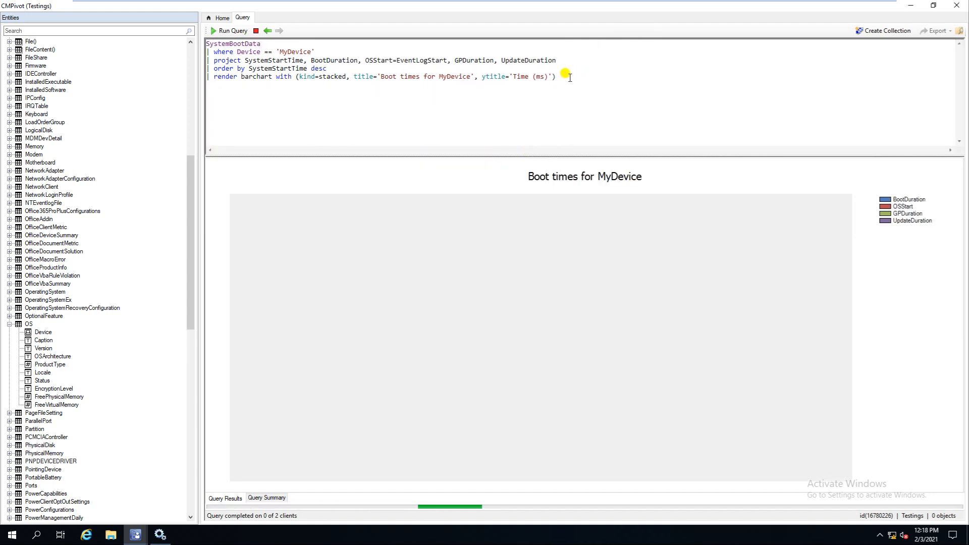
Review the boot-time query's SystemBootData entity and its MyDevice filter value.
{"action": "key", "text": "ctrl+a"}
{"action": "left_click", "coordinate": [421, 112]}
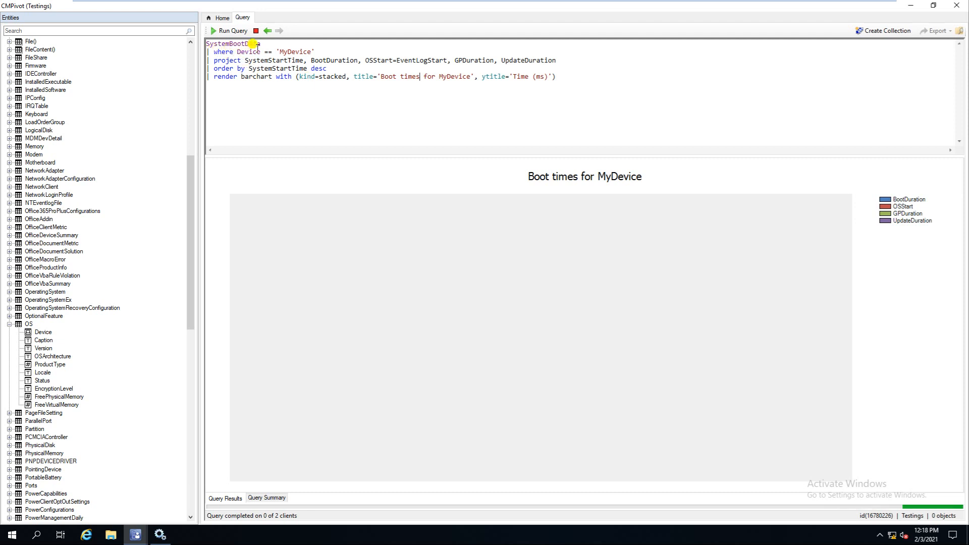
{"action": "left_click_drag", "start_coordinate": [265, 45], "coordinate": [167, 38]}
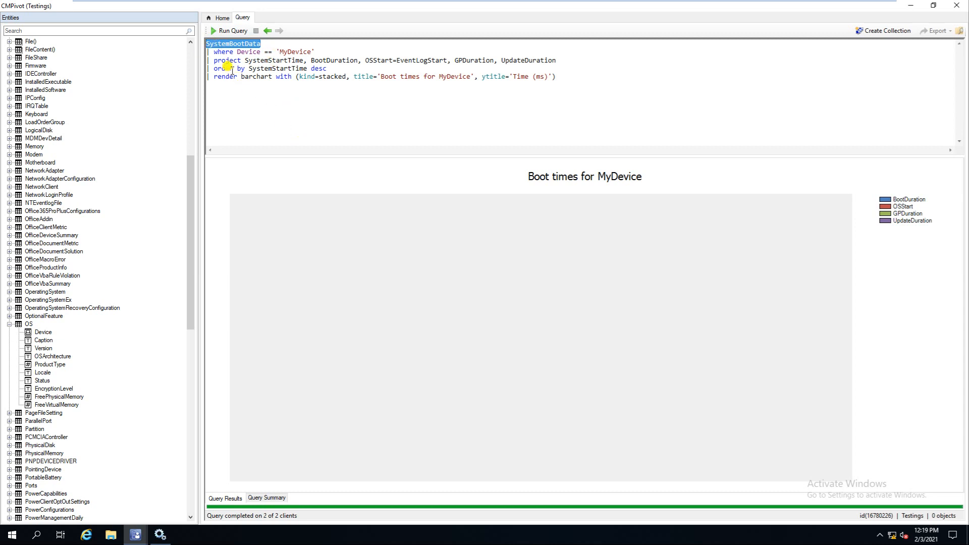
{"action": "double_click", "coordinate": [297, 52]}
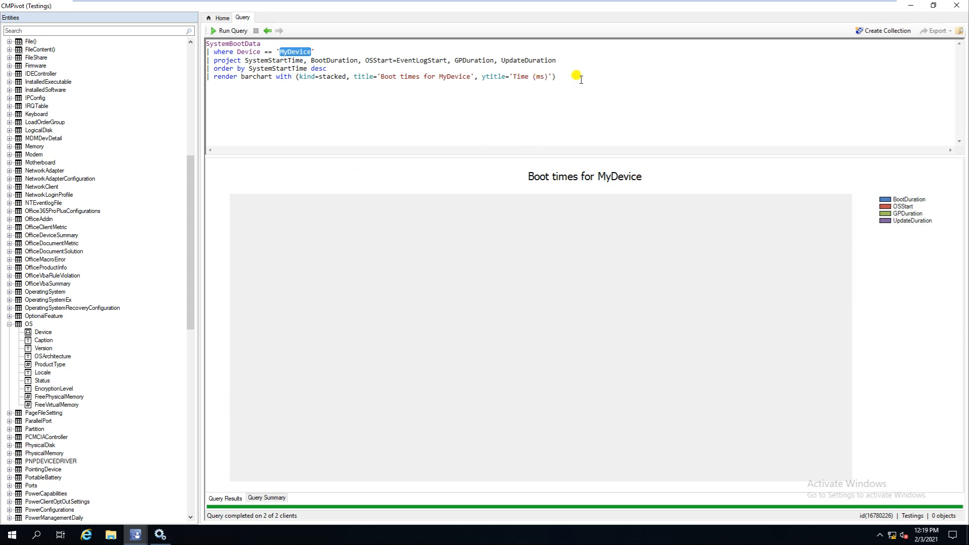
Copy the complete boot-time query and check the query summary of the clients' statuses.
{"action": "left_click_drag", "start_coordinate": [559, 79], "coordinate": [191, 15]}
{"action": "key", "text": "ctrl+c"}
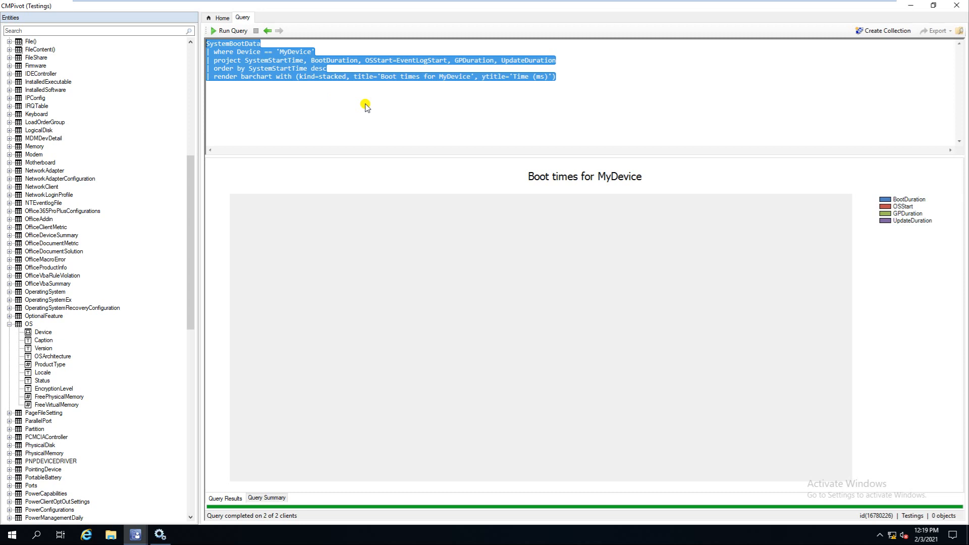
{"action": "left_click", "coordinate": [560, 79]}
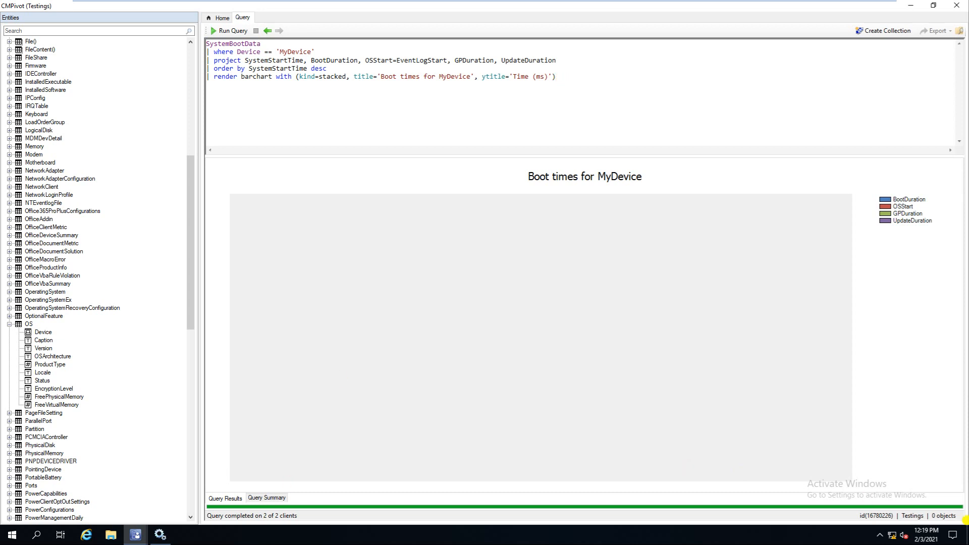
{"action": "left_click", "coordinate": [267, 498]}
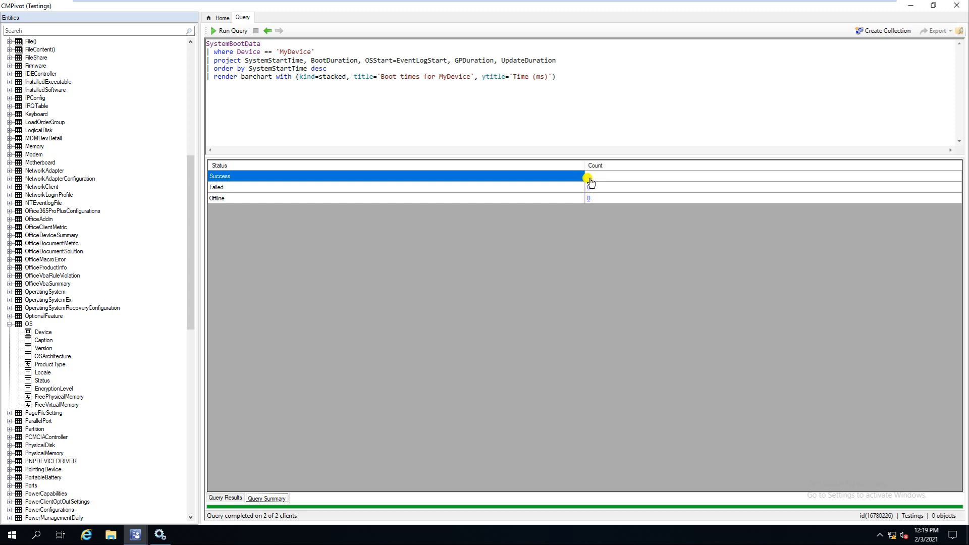
{"action": "left_click", "coordinate": [233, 498]}
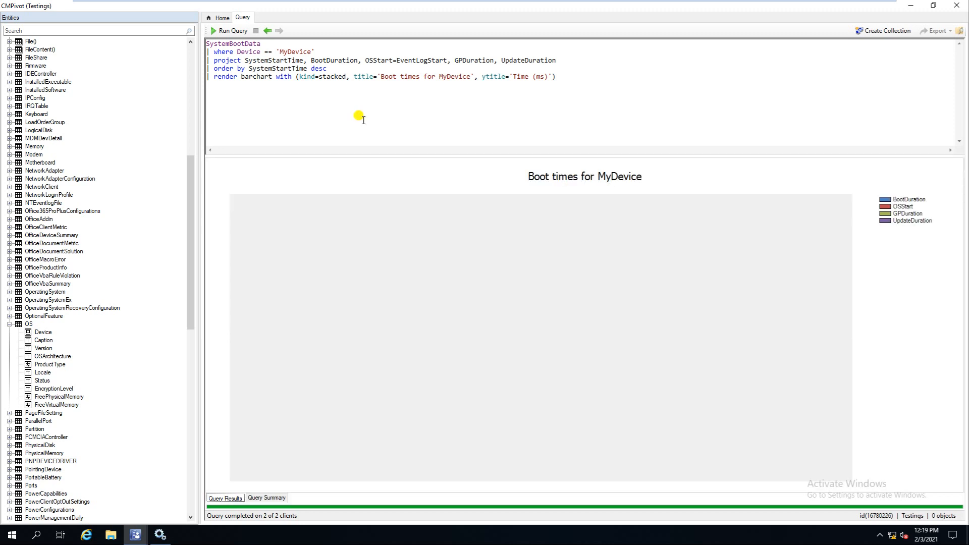
Remove every line of the query below SystemBootData and run the unfiltered query.
{"action": "left_click_drag", "start_coordinate": [563, 77], "coordinate": [202, 52]}
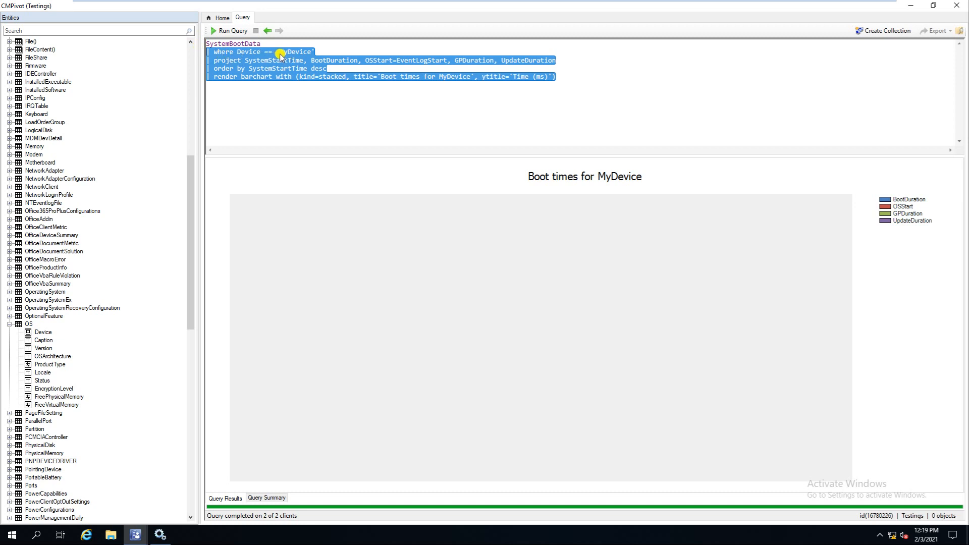
{"action": "key", "text": "Delete"}
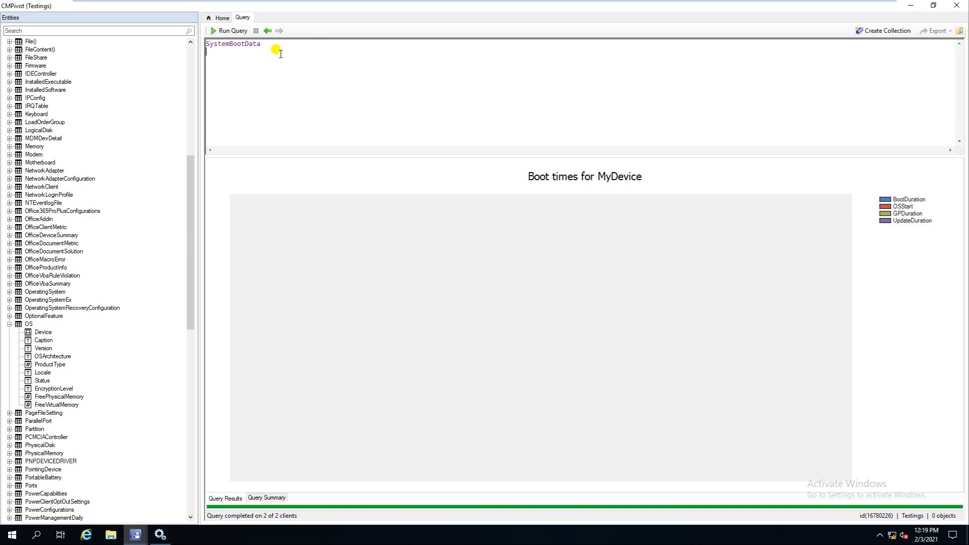
{"action": "left_click", "coordinate": [224, 32]}
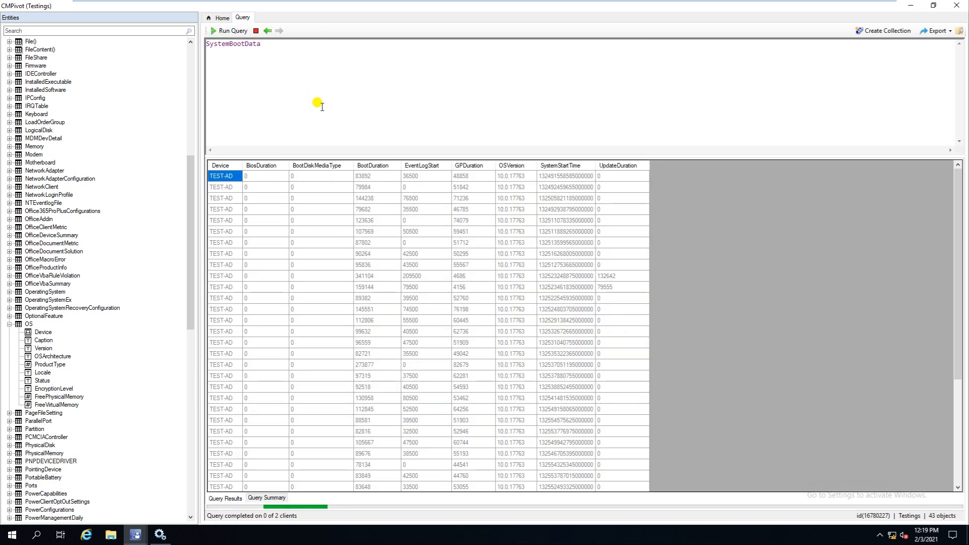
Examine the returned boot records for TEST-AD and TEST-SCCM across the whole results table.
{"action": "left_click", "coordinate": [430, 244]}
{"action": "left_click_drag", "start_coordinate": [954, 218], "coordinate": [952, 339]}
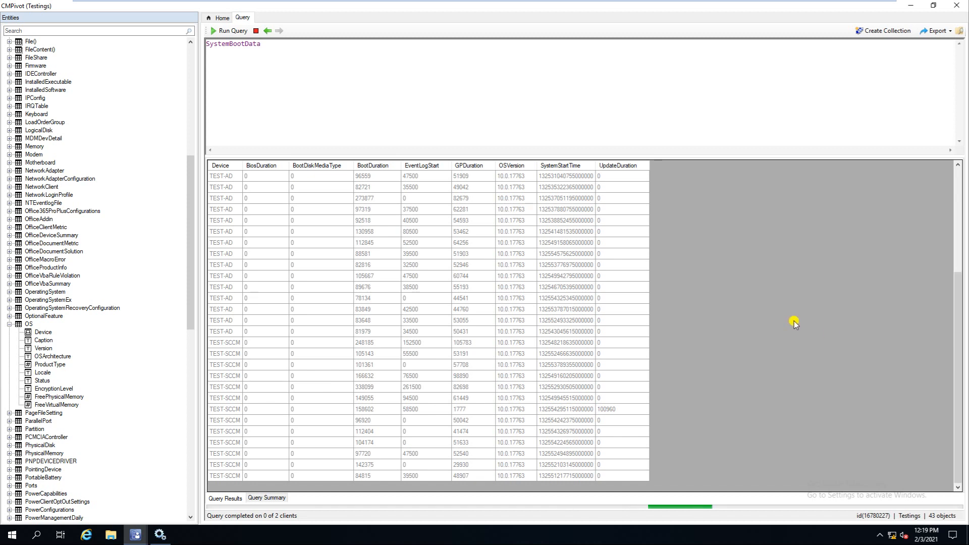
{"action": "left_click_drag", "start_coordinate": [953, 358], "coordinate": [955, 192]}
{"action": "left_click_drag", "start_coordinate": [225, 176], "coordinate": [235, 431]}
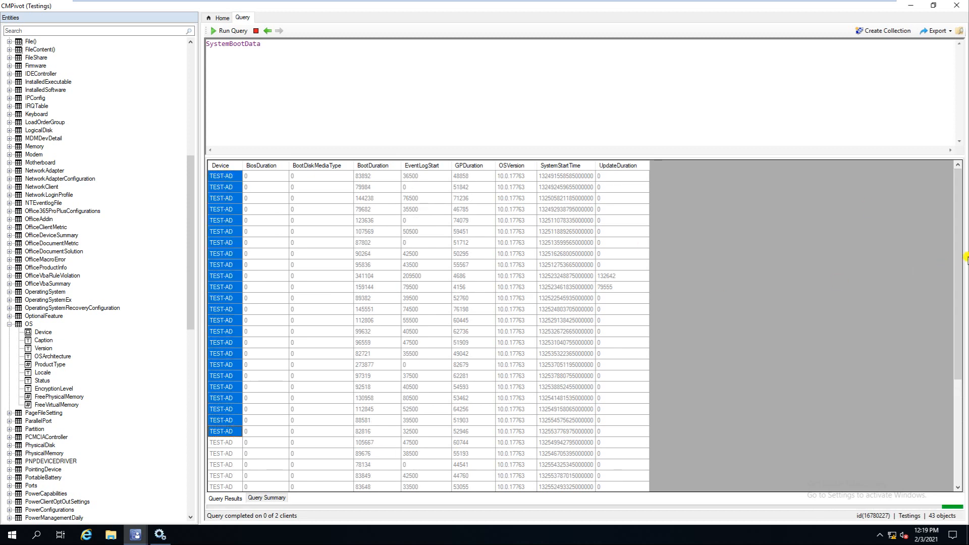
{"action": "left_click_drag", "start_coordinate": [958, 249], "coordinate": [951, 382]}
{"action": "left_click_drag", "start_coordinate": [232, 342], "coordinate": [225, 474]}
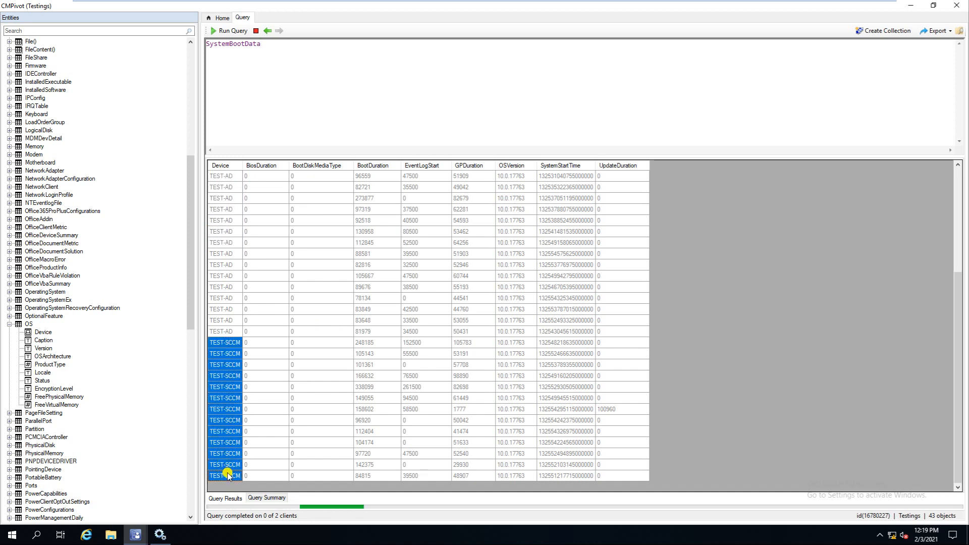
{"action": "left_click", "coordinate": [362, 464]}
{"action": "left_click_drag", "start_coordinate": [230, 353], "coordinate": [616, 482]}
{"action": "left_click", "coordinate": [421, 376]}
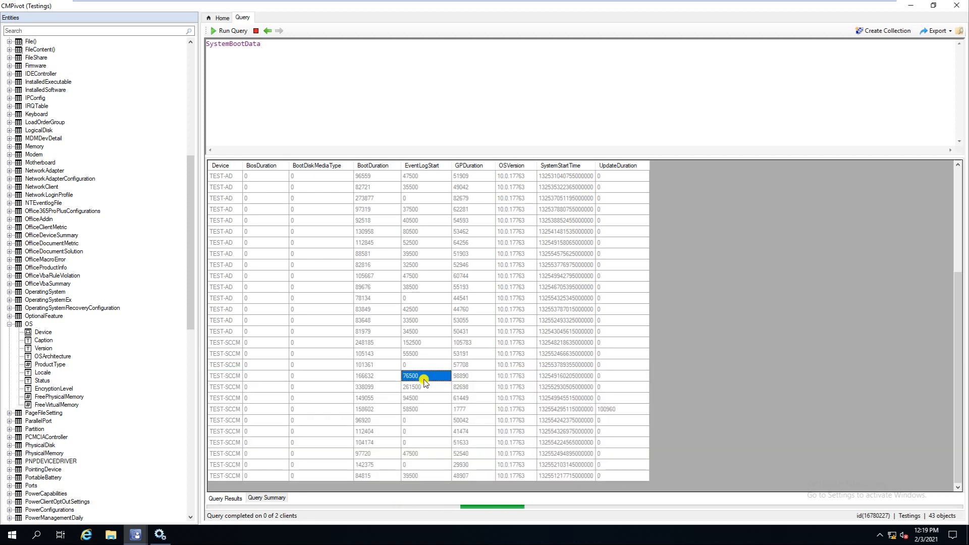
Replace the bare SystemBootData query with the copied full bar chart query.
{"action": "left_click_drag", "start_coordinate": [277, 46], "coordinate": [162, 34]}
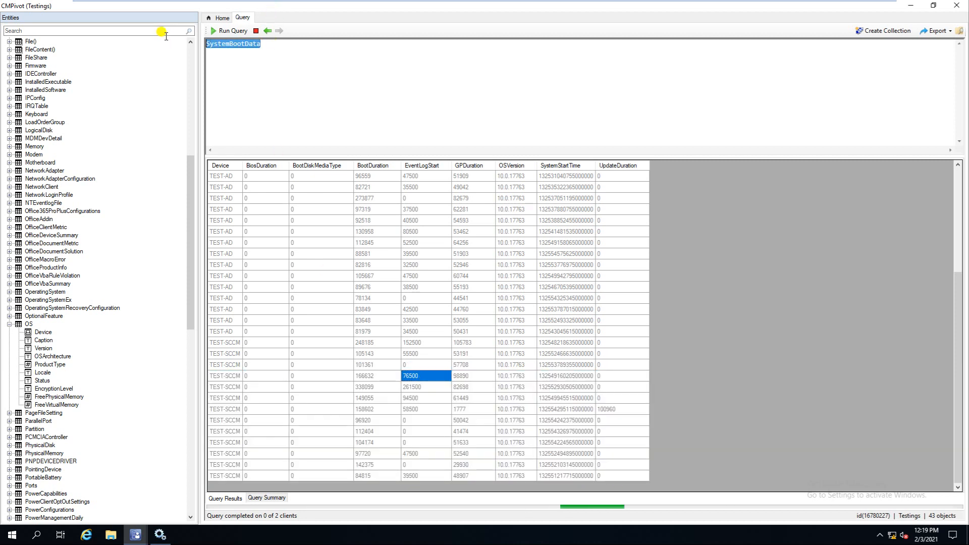
{"action": "key", "text": "ctrl+v"}
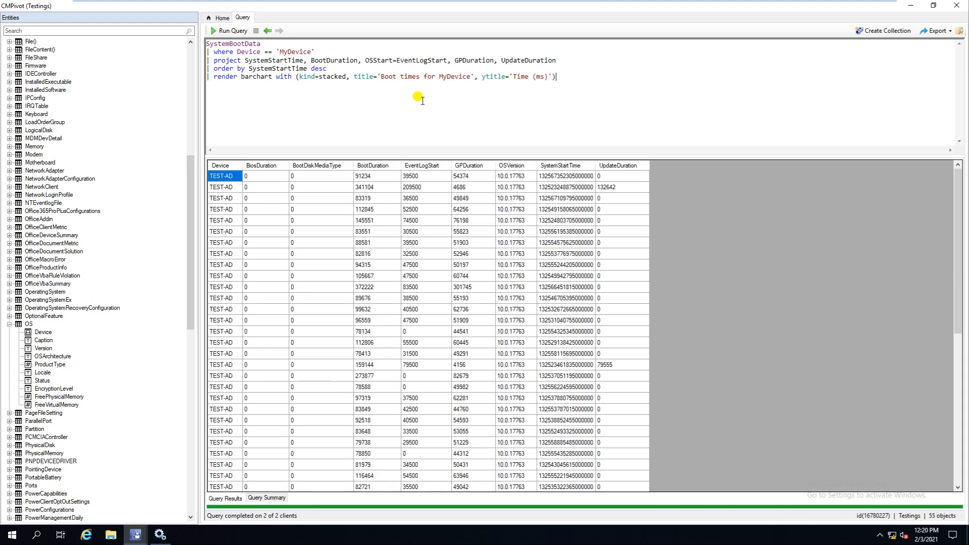
{"action": "left_click_drag", "start_coordinate": [957, 195], "coordinate": [946, 147]}
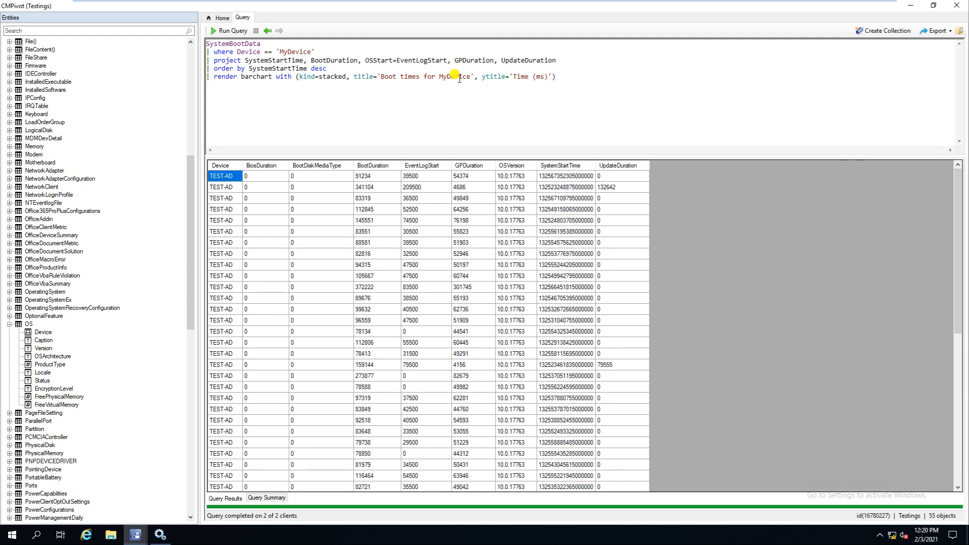
Replace the == 'MyDevice' condition on Device with the like operator and the pattern '%%Test'.
{"action": "double_click", "coordinate": [296, 52]}
{"action": "key", "text": "BackSpace"}
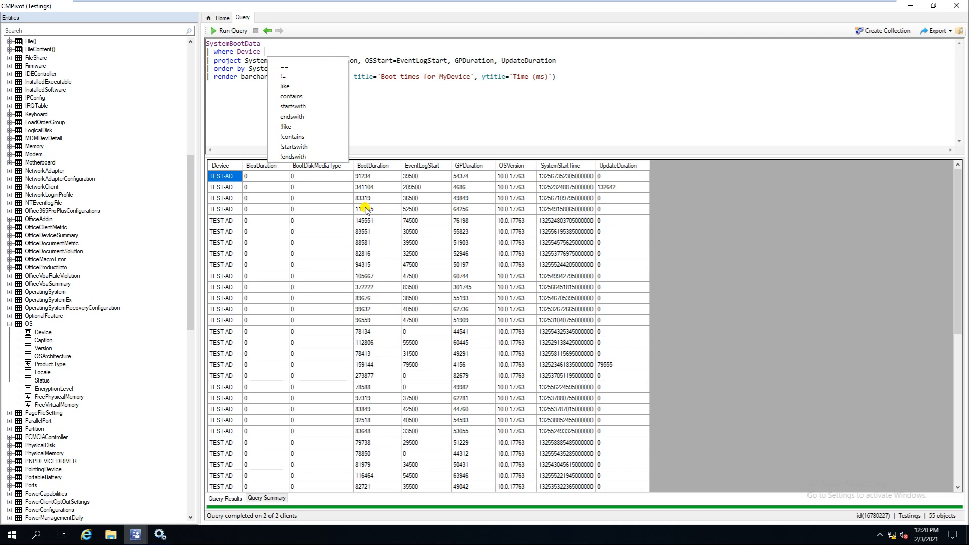
{"action": "key", "text": "Down"}
{"action": "key", "text": "Down"}
{"action": "key", "text": "Down"}
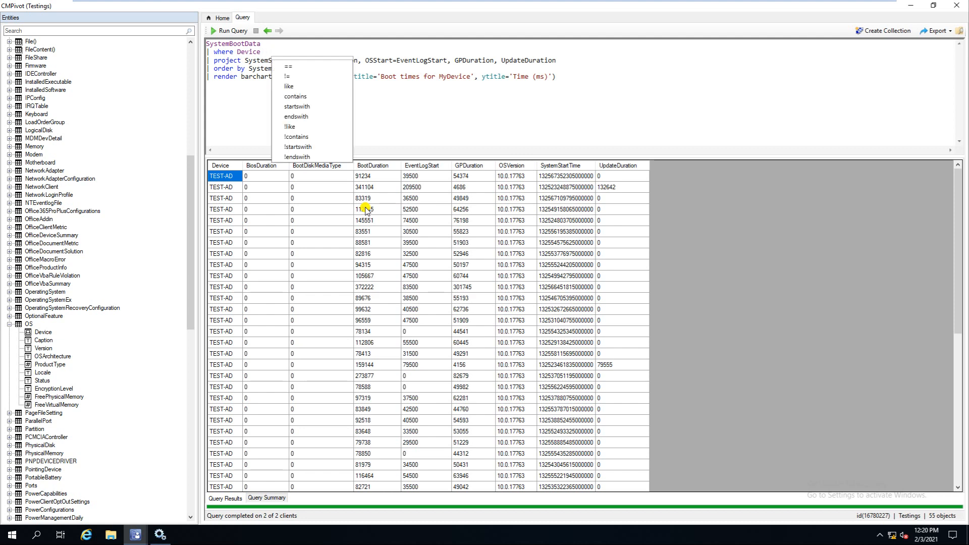
{"action": "key", "text": "Down"}
{"action": "key", "text": "Down"}
{"action": "key", "text": "Down"}
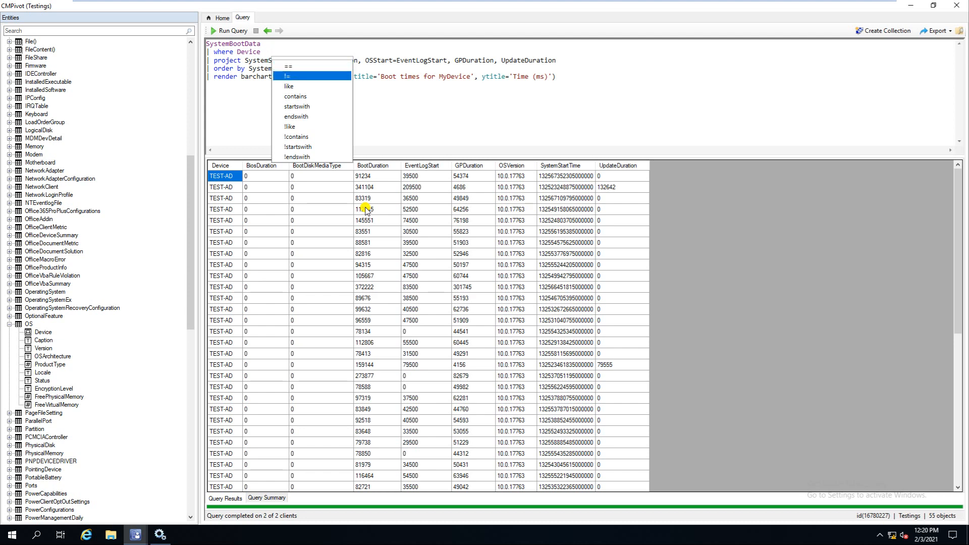
{"action": "key", "text": "Return"}
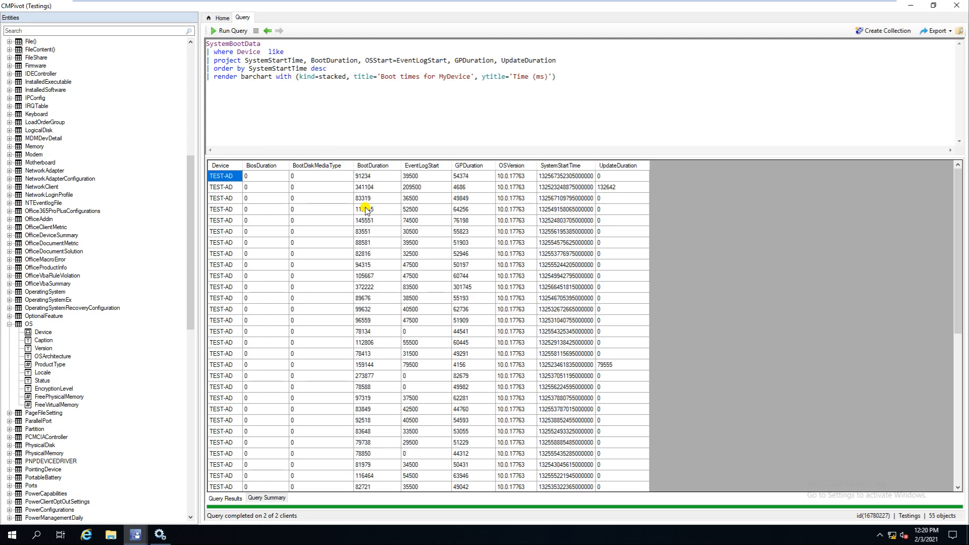
{"action": "type", "text": "''"}
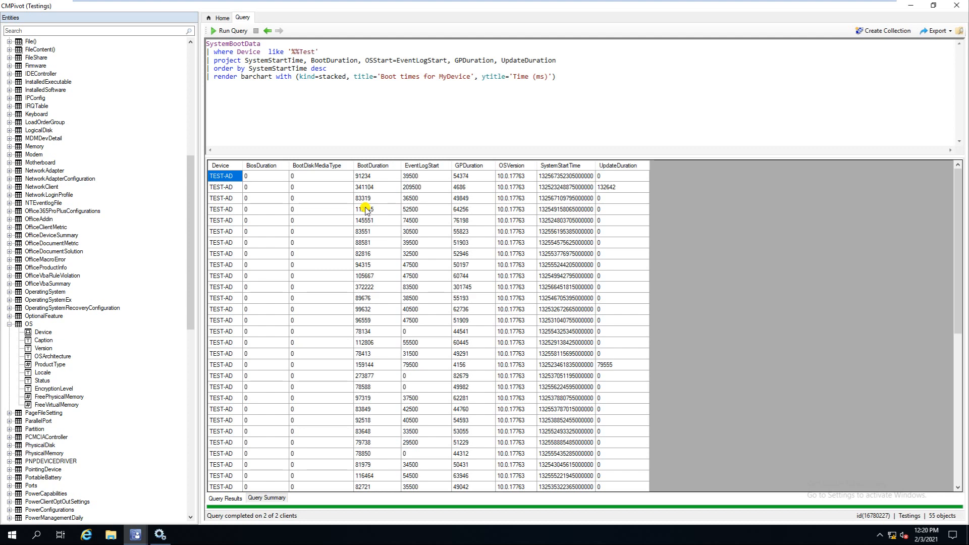
Check the device names in the results, then correct the Device filter pattern to '%Test%' and run the query.
{"action": "left_click", "coordinate": [228, 277]}
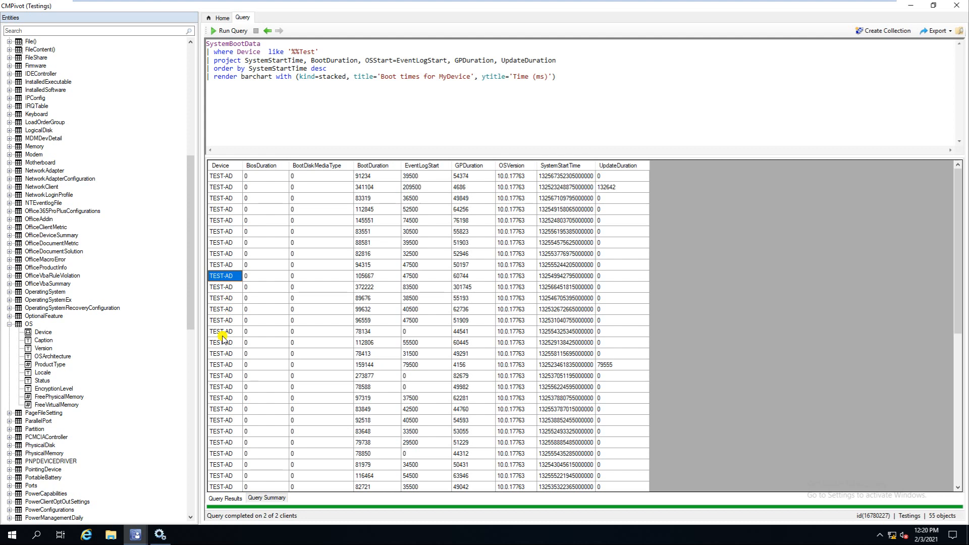
{"action": "left_click_drag", "start_coordinate": [955, 242], "coordinate": [955, 408]}
{"action": "left_click", "coordinate": [225, 375]}
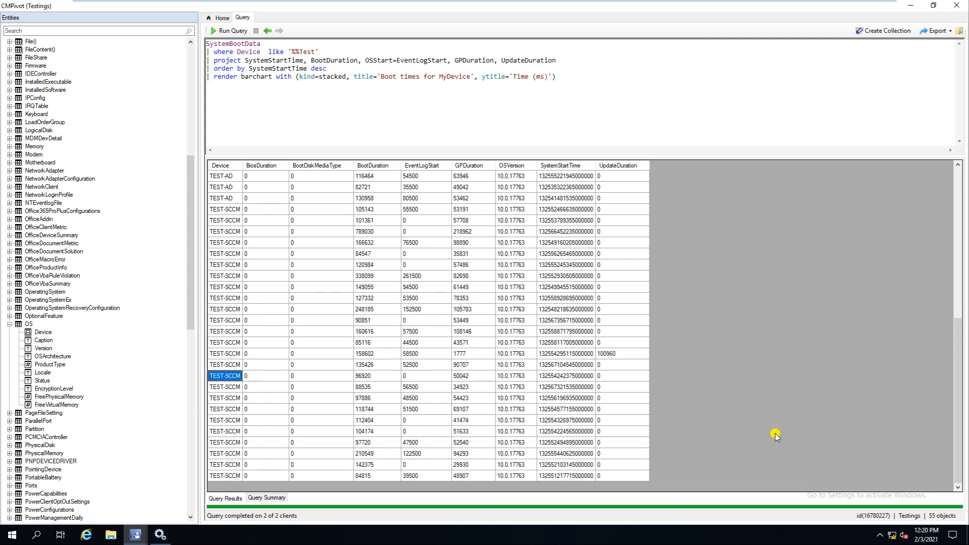
{"action": "left_click_drag", "start_coordinate": [959, 386], "coordinate": [949, 224]}
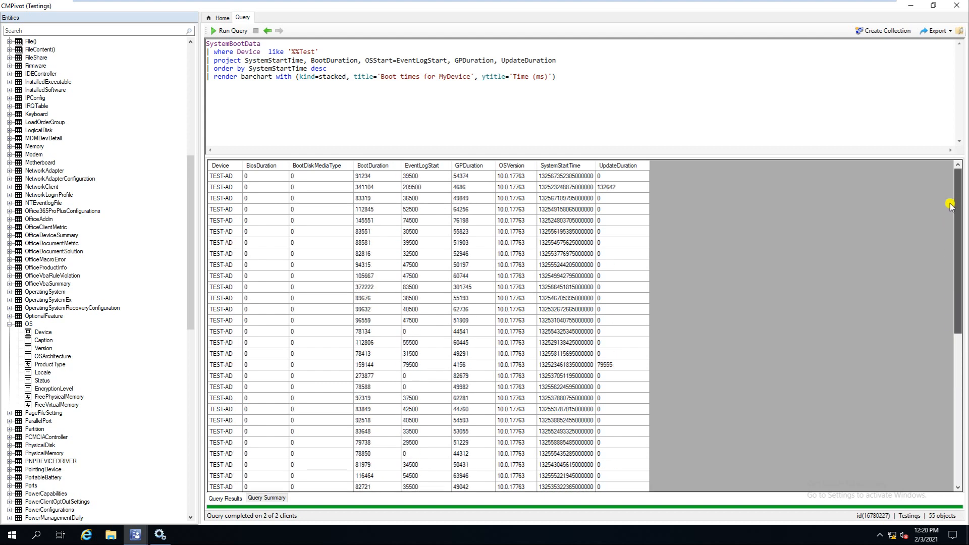
{"action": "left_click", "coordinate": [299, 51]}
{"action": "key", "text": "BackSpace"}
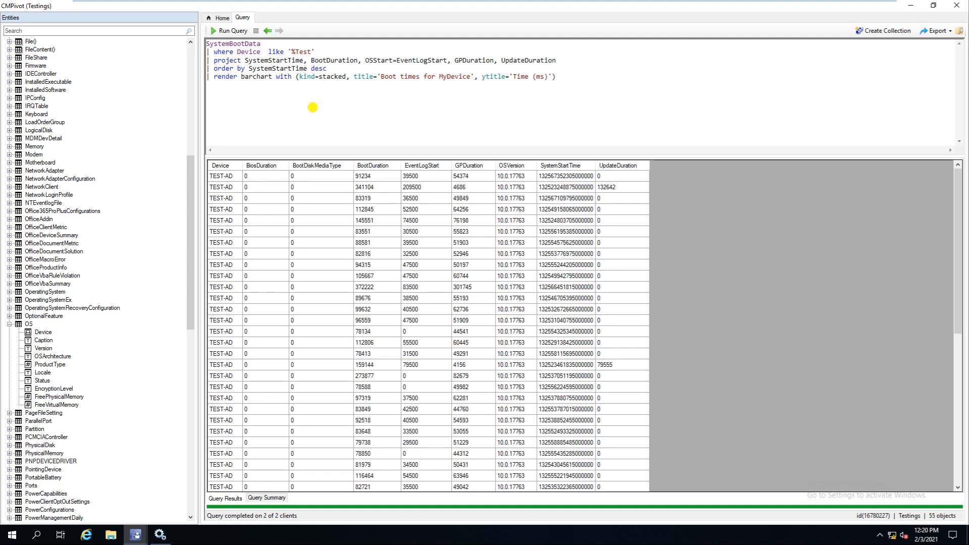
{"action": "key", "text": "shift+Return"}
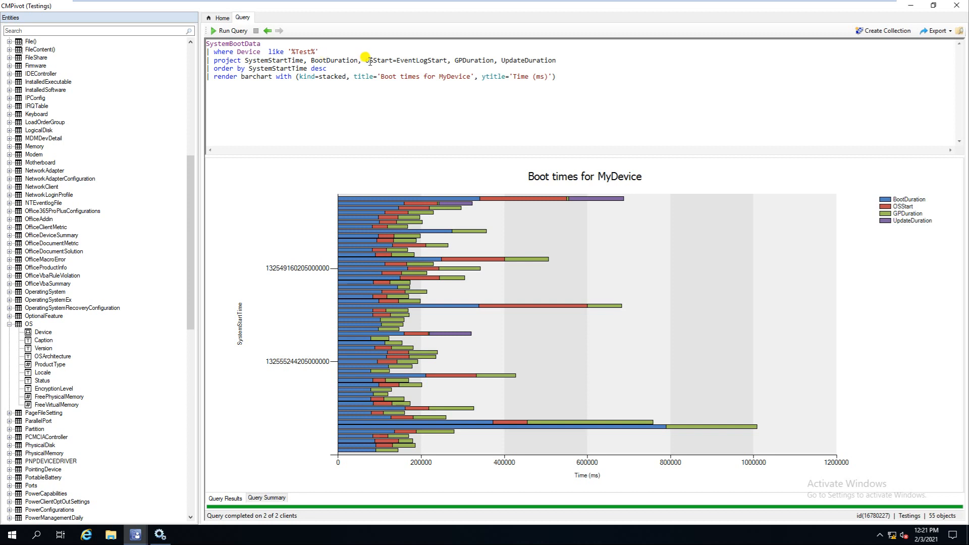
Examine the query's projected columns, SystemStartTime sort order and stacked bar chart settings, and view the query summary.
{"action": "double_click", "coordinate": [406, 60]}
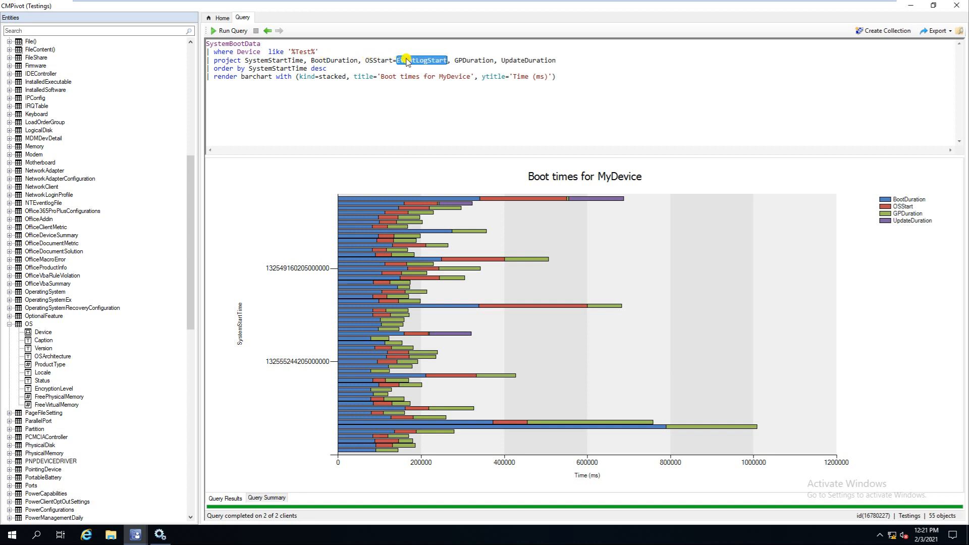
{"action": "left_click", "coordinate": [464, 59]}
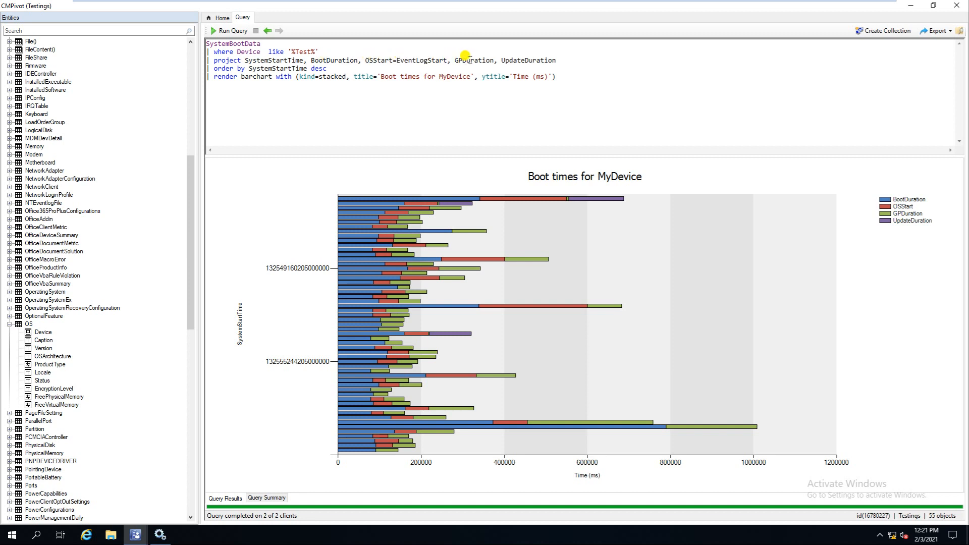
{"action": "double_click", "coordinate": [528, 60]}
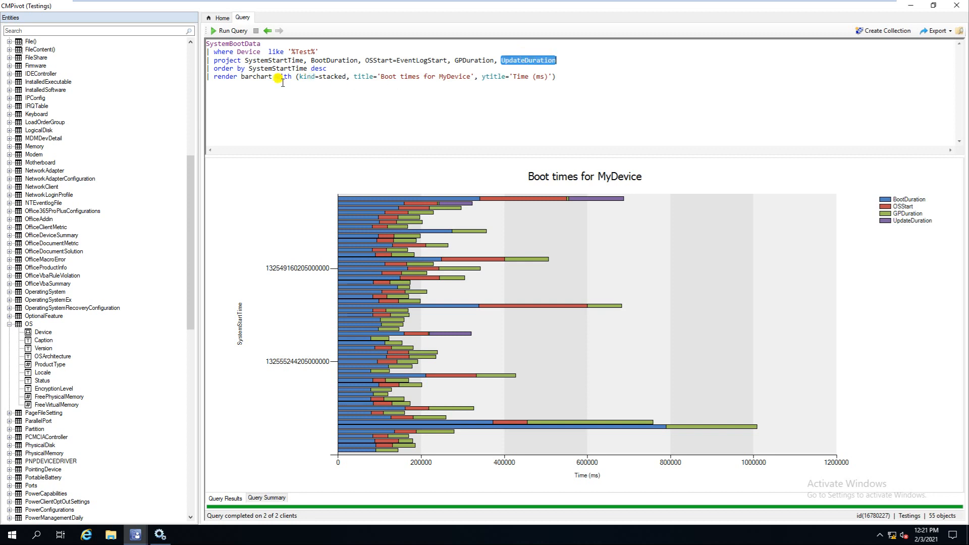
{"action": "left_click", "coordinate": [261, 68]}
{"action": "double_click", "coordinate": [261, 68]}
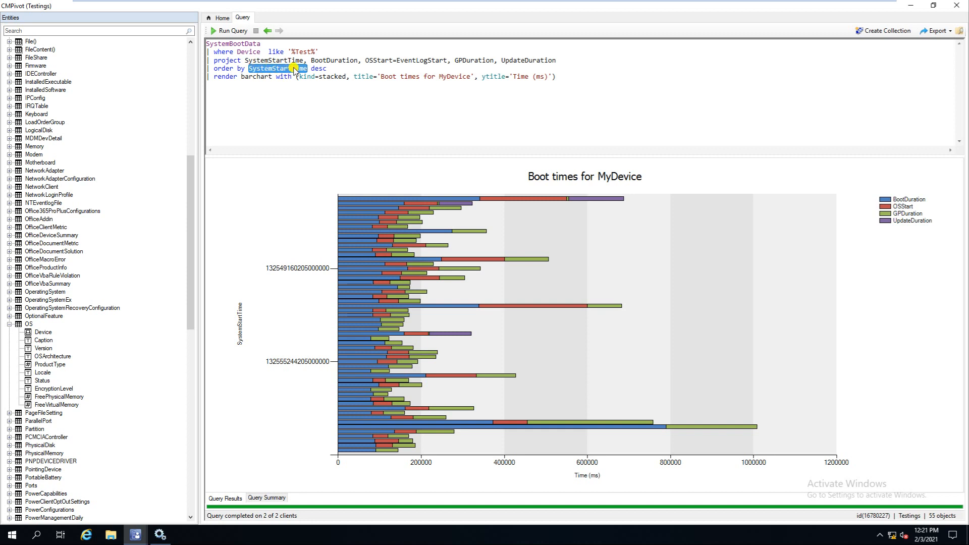
{"action": "double_click", "coordinate": [318, 68]}
{"action": "left_click", "coordinate": [226, 76]}
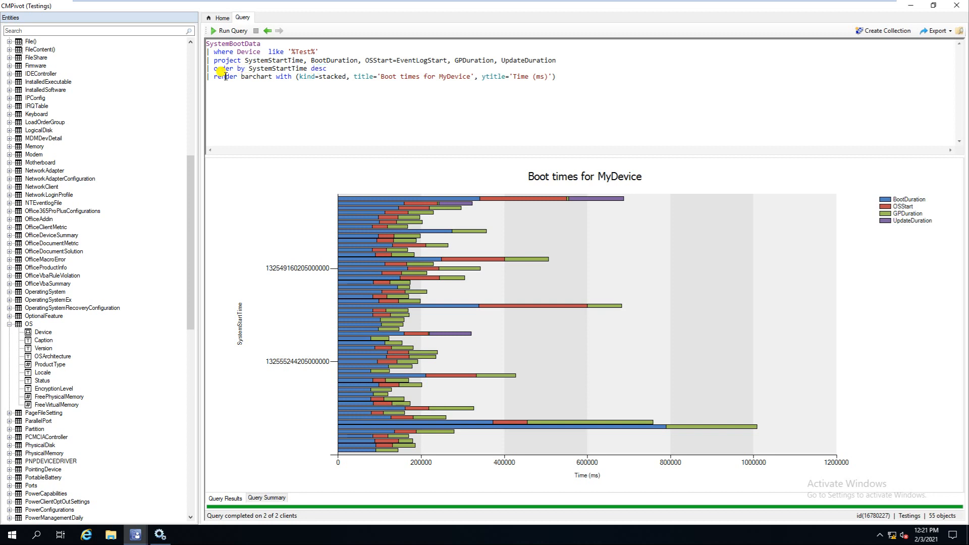
{"action": "double_click", "coordinate": [248, 76]}
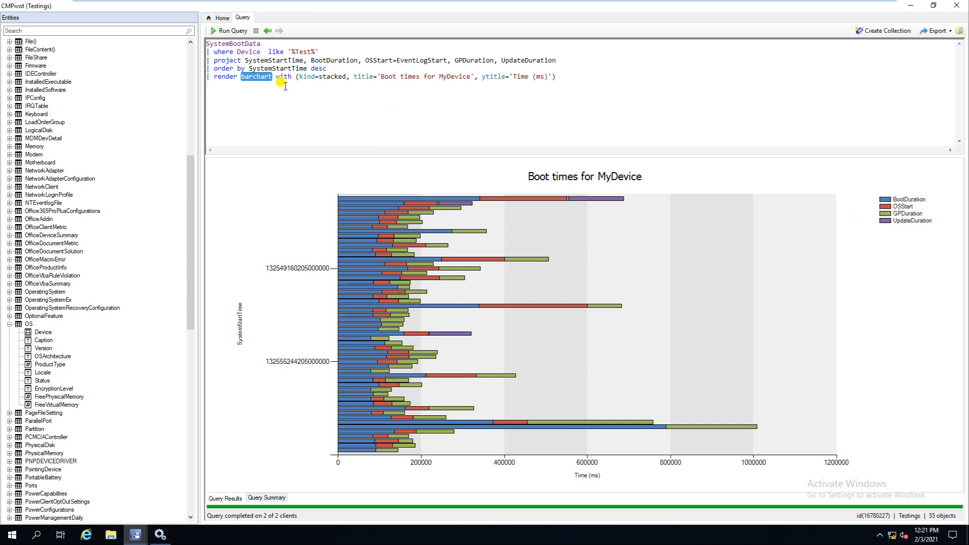
{"action": "double_click", "coordinate": [331, 76]}
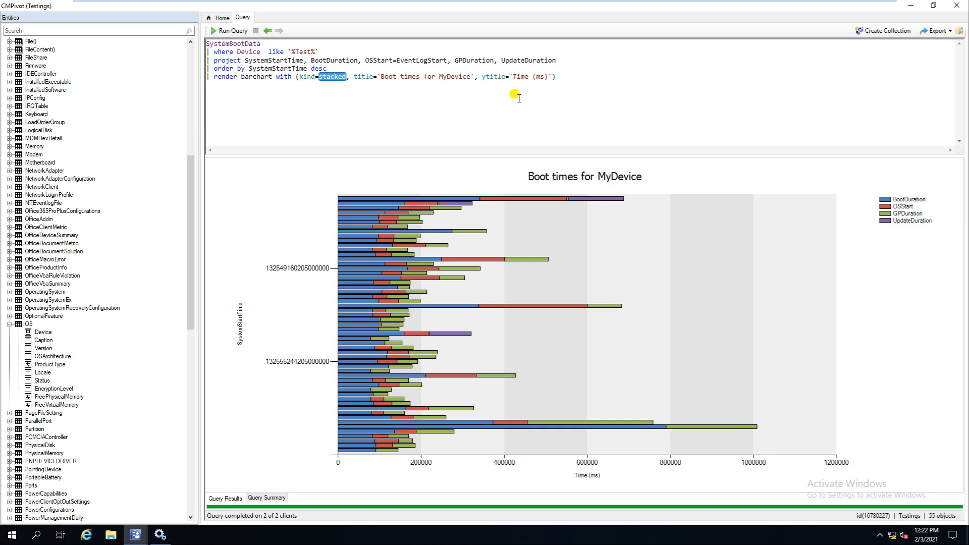
{"action": "left_click", "coordinate": [272, 499]}
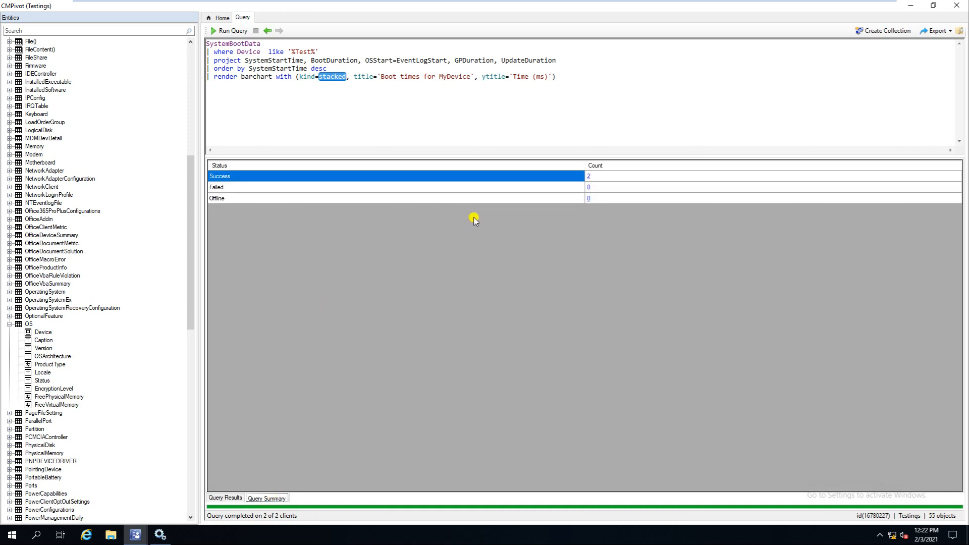
Examine the Success, Failed and Offline entries in the query summary, and highlight the full boot-time query.
{"action": "left_click", "coordinate": [216, 188]}
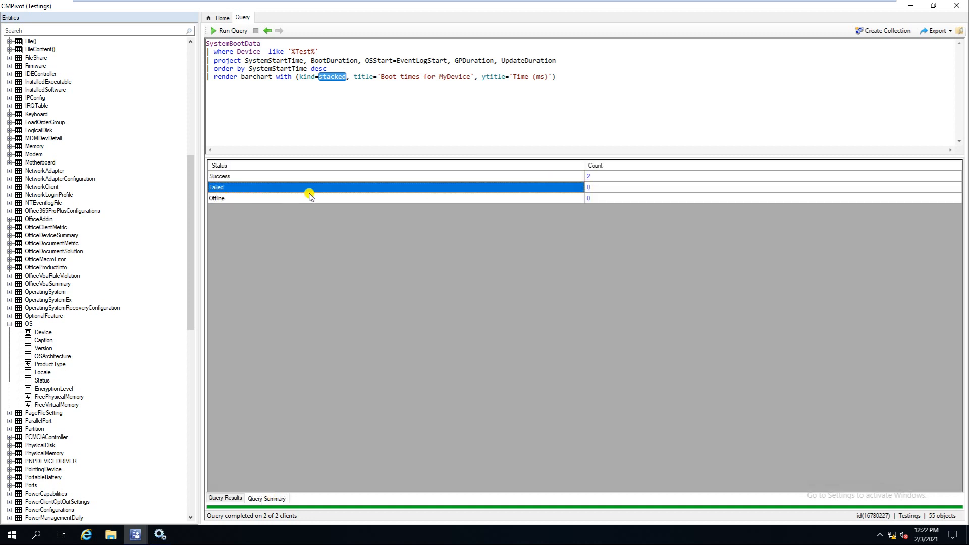
{"action": "left_click", "coordinate": [279, 178]}
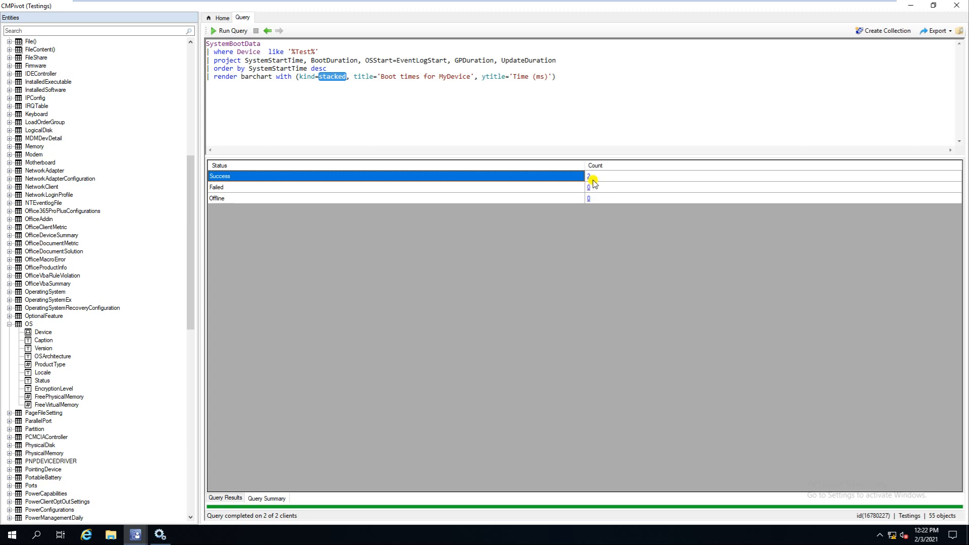
{"action": "left_click", "coordinate": [427, 188]}
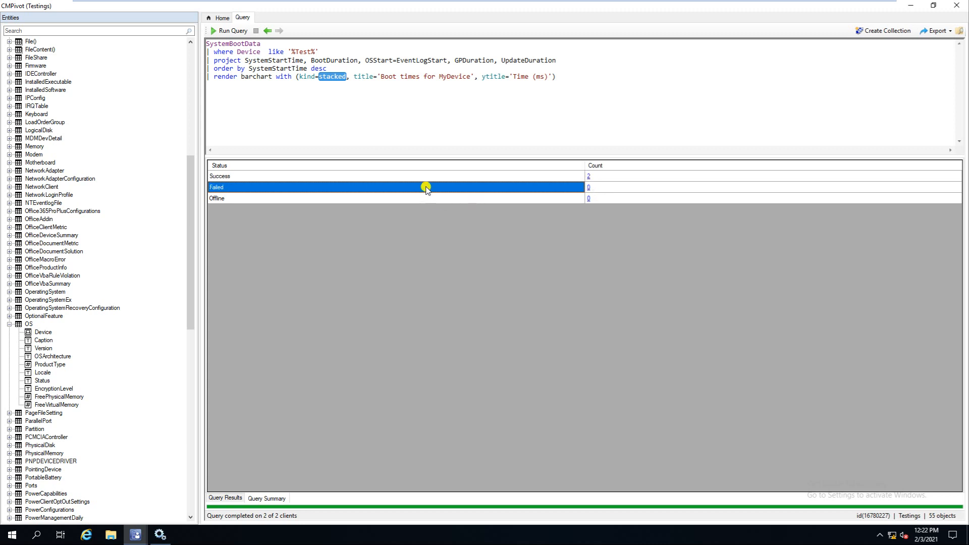
{"action": "left_click", "coordinate": [460, 200]}
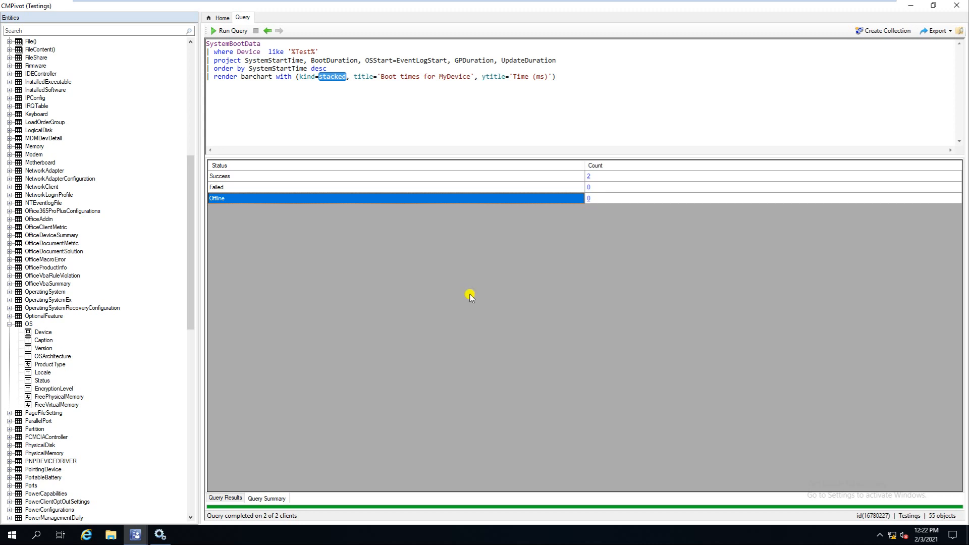
{"action": "left_click_drag", "start_coordinate": [592, 77], "coordinate": [162, 12]}
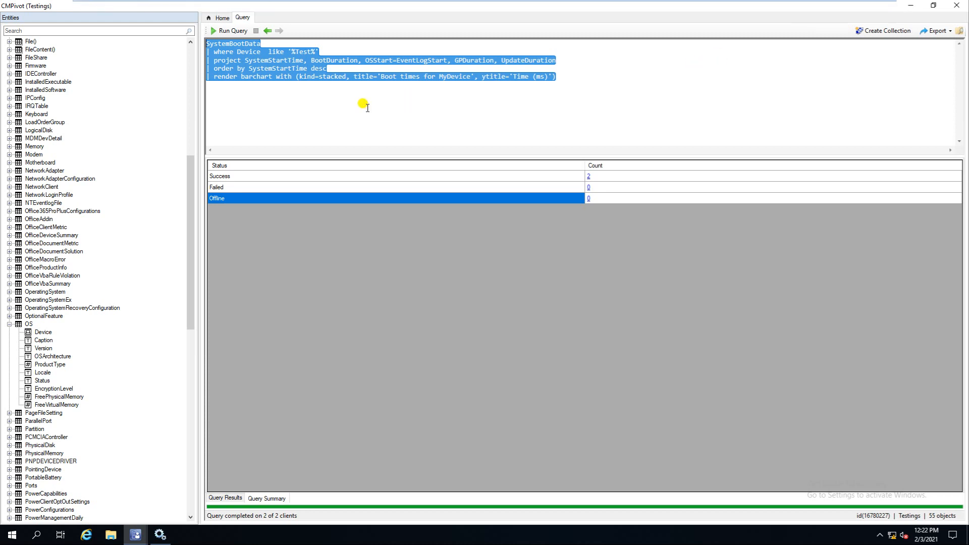
Load the sample Bios query, which counts devices by Manufacturer, from the home page's entity table and run it.
{"action": "left_click", "coordinate": [194, 55]}
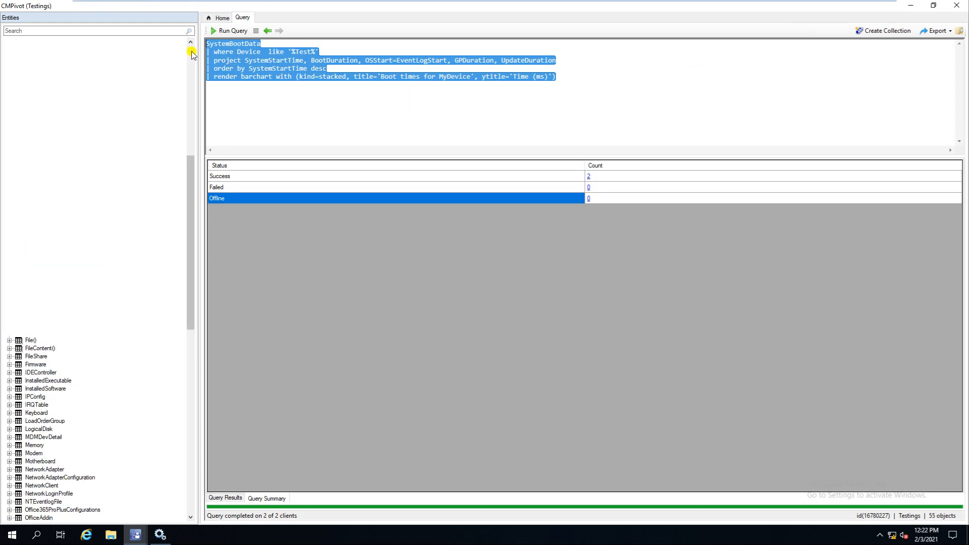
{"action": "left_click", "coordinate": [218, 19]}
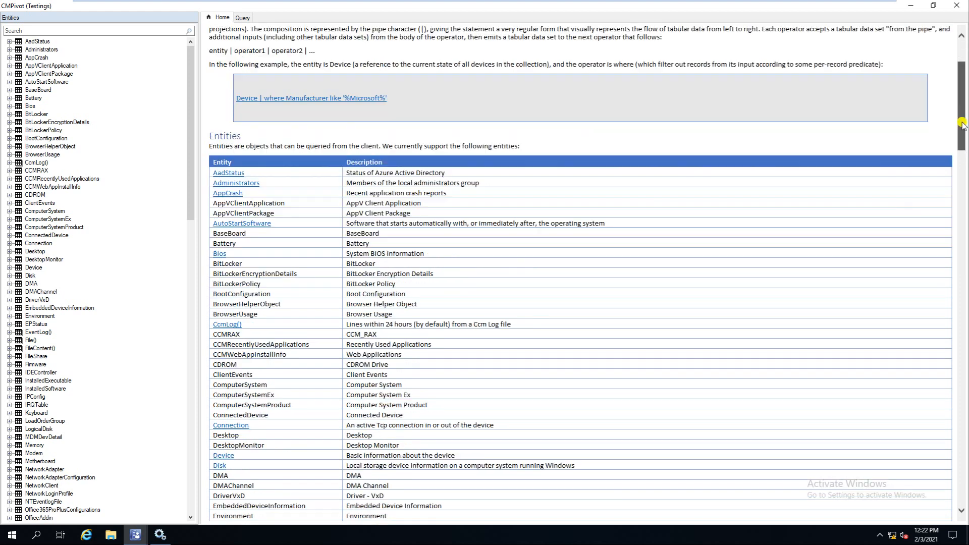
{"action": "mouse_move", "coordinate": [962, 106]}
{"action": "left_mouse_down"}
{"action": "mouse_move", "coordinate": [965, 180]}
{"action": "mouse_move", "coordinate": [966, 125]}
{"action": "left_mouse_up"}
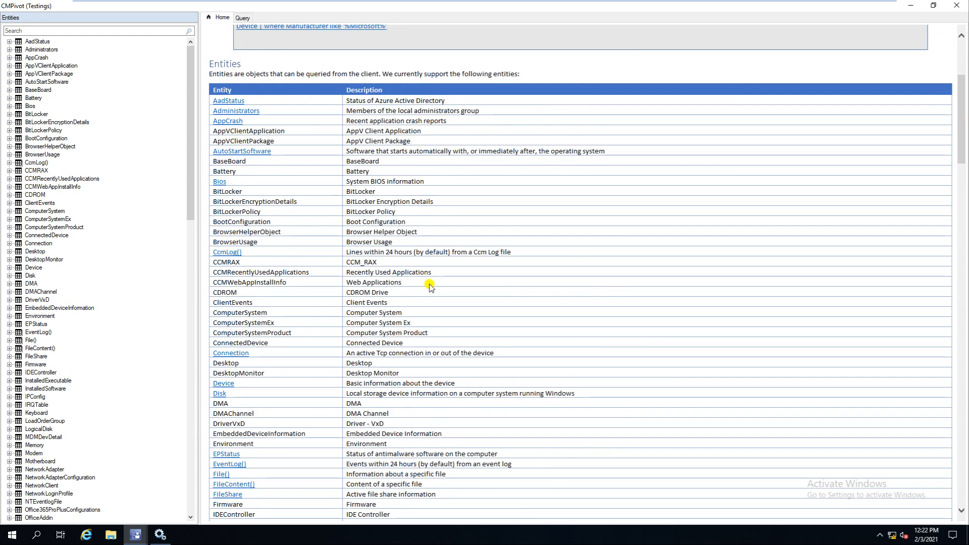
{"action": "left_click", "coordinate": [220, 182]}
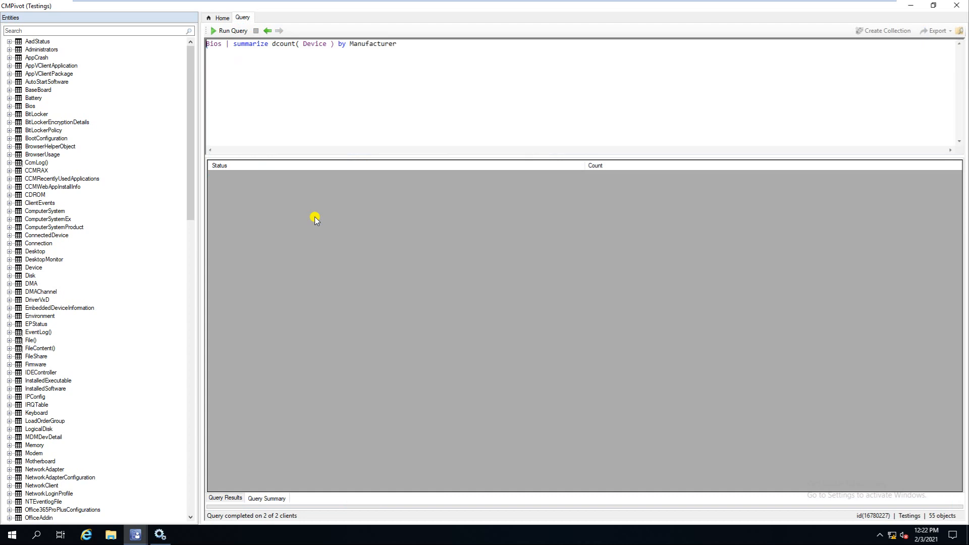
{"action": "left_click", "coordinate": [228, 31]}
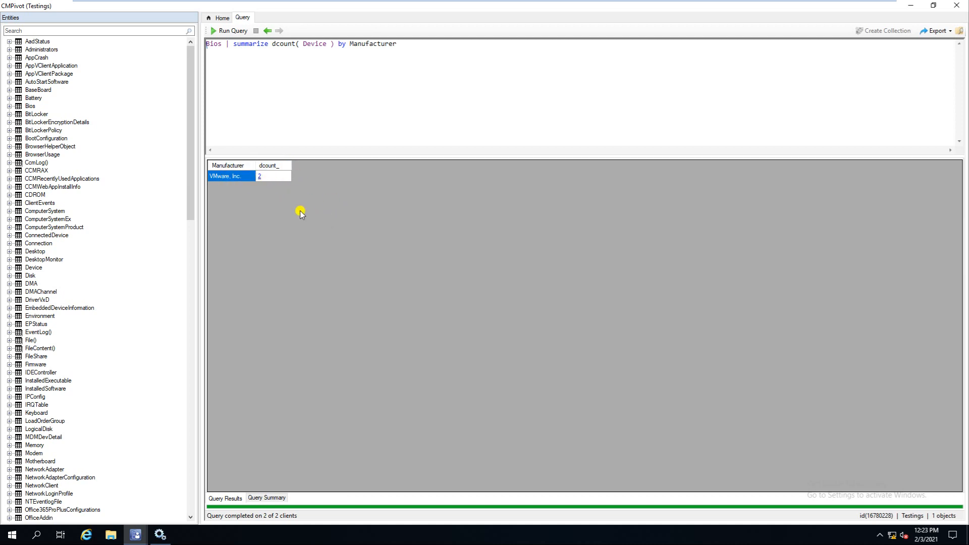
Drill into the VMware, Inc. device count to list its individual devices, and rerun the generated Bios query.
{"action": "left_click", "coordinate": [262, 176]}
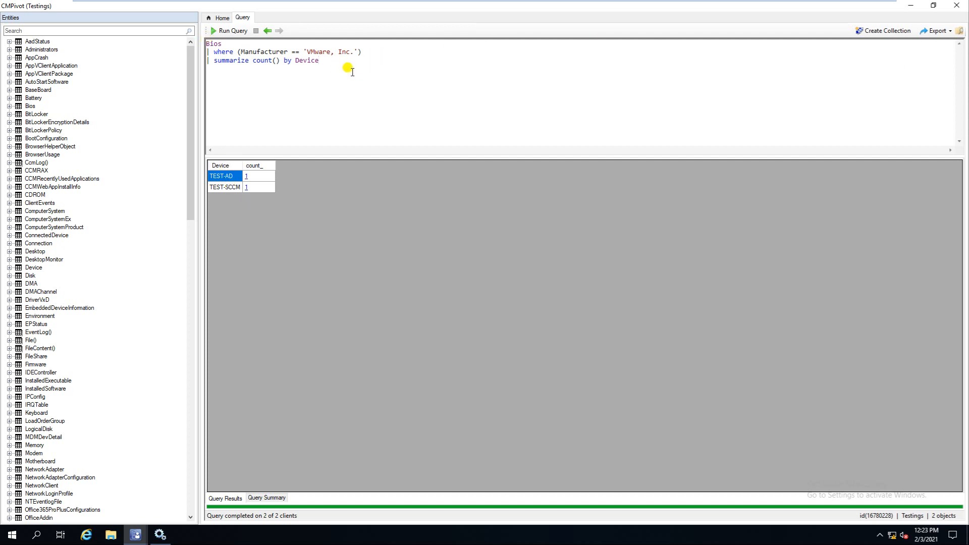
{"action": "left_click_drag", "start_coordinate": [337, 64], "coordinate": [192, 39]}
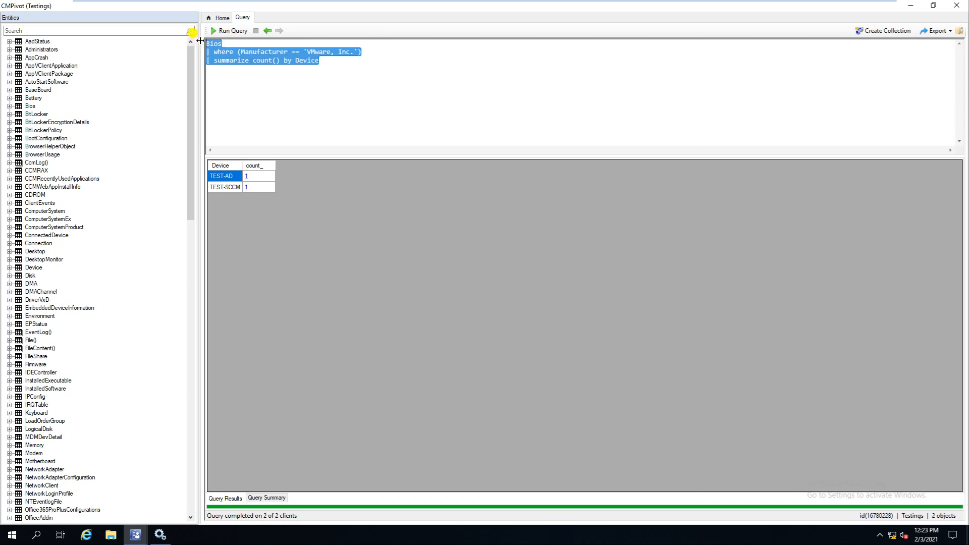
{"action": "left_click", "coordinate": [232, 31]}
Step back through the query history to the query OS | where Device like '%AD%'.
{"action": "left_click", "coordinate": [267, 32]}
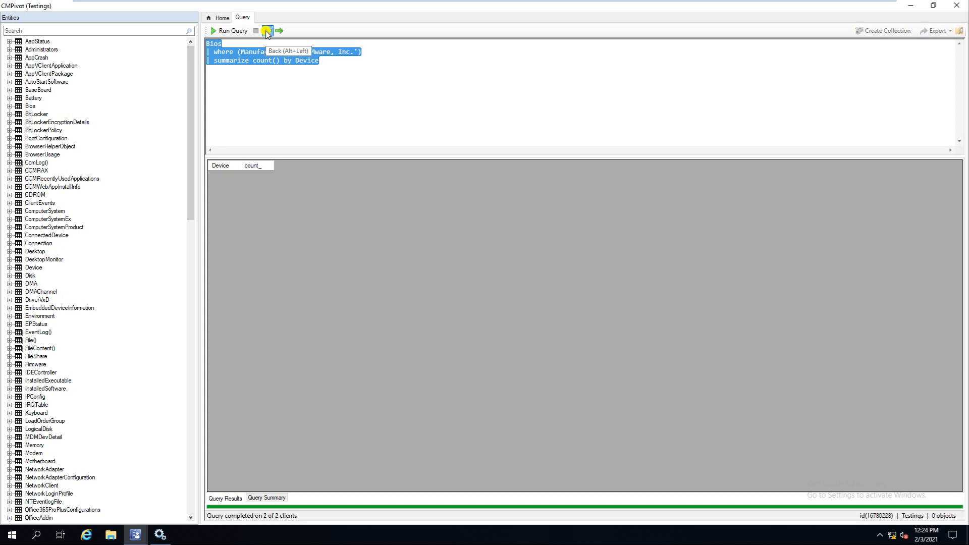
{"action": "left_click", "coordinate": [266, 31]}
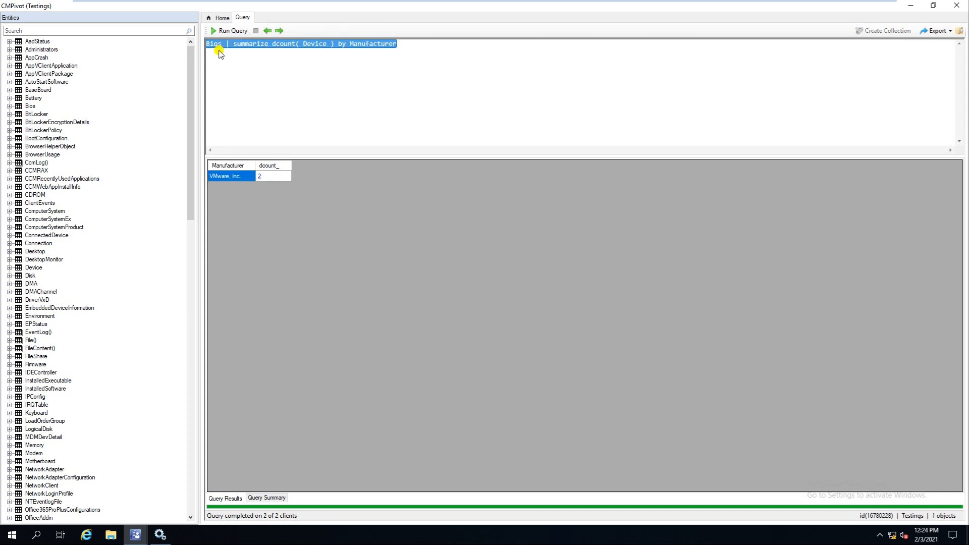
{"action": "left_click", "coordinate": [266, 31]}
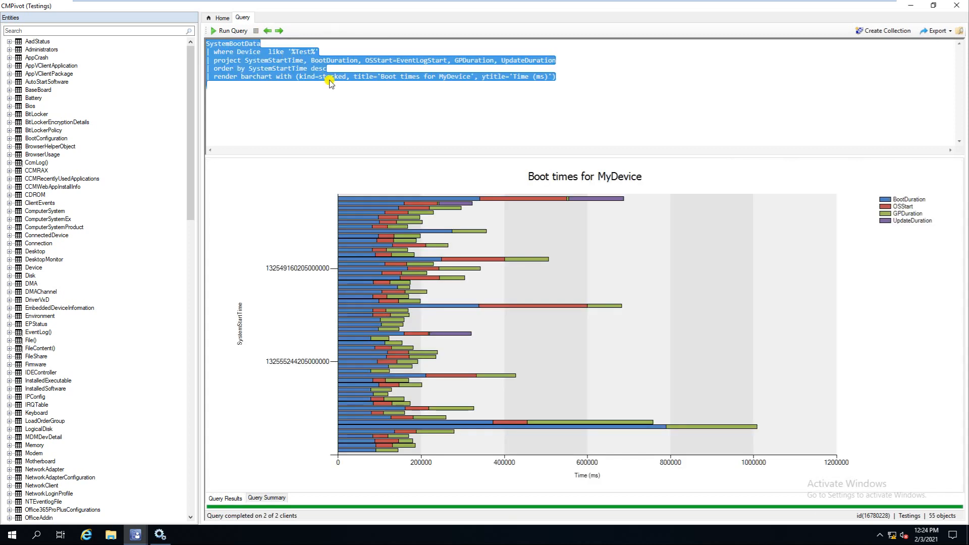
{"action": "left_click", "coordinate": [266, 32]}
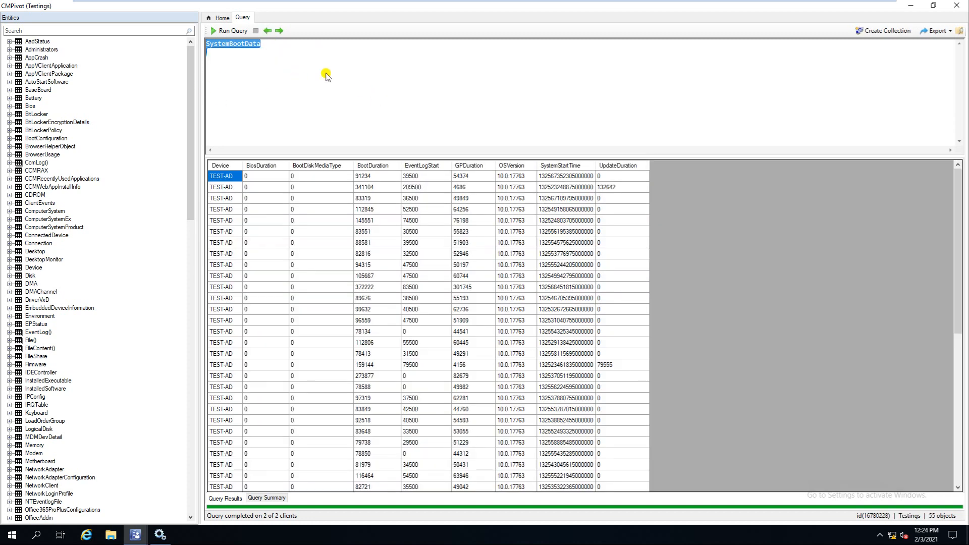
{"action": "left_click", "coordinate": [267, 31]}
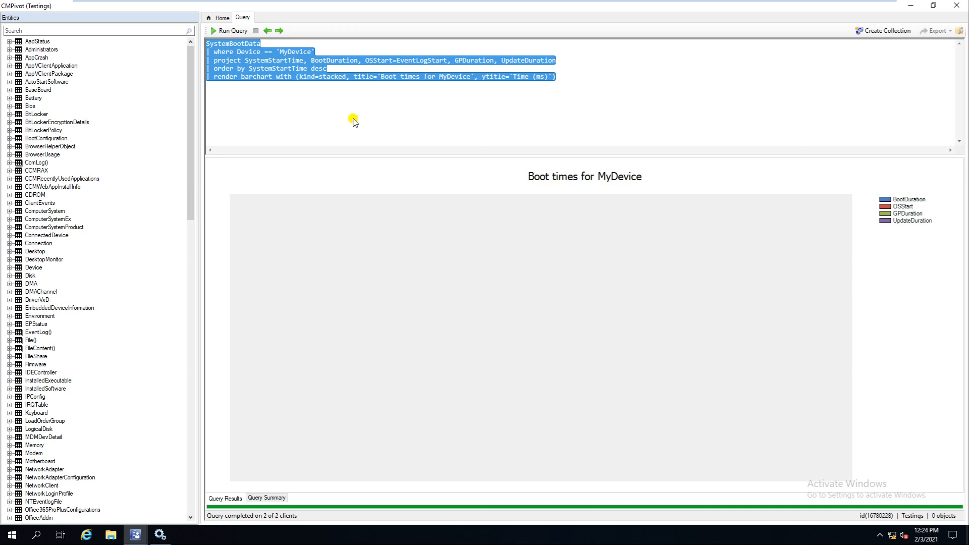
{"action": "left_click", "coordinate": [270, 32]}
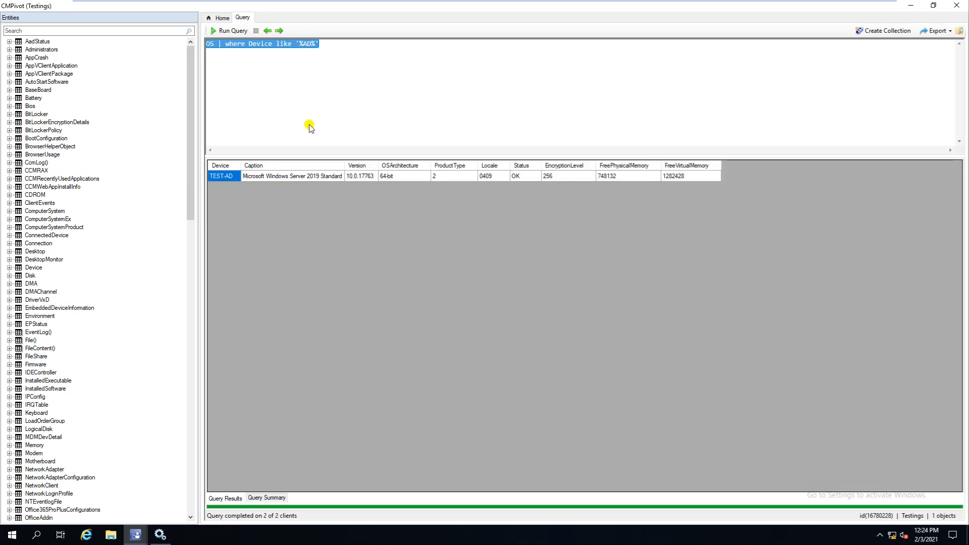
Start creating a device collection from the query results, name it CMPivot Test, and proceed to its membership rules.
{"action": "left_click", "coordinate": [344, 64]}
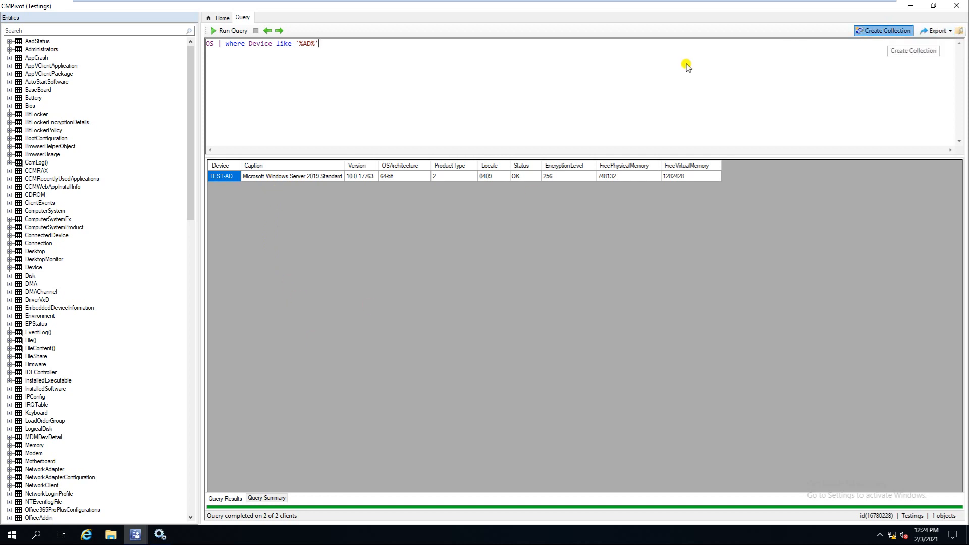
{"action": "left_click", "coordinate": [900, 32]}
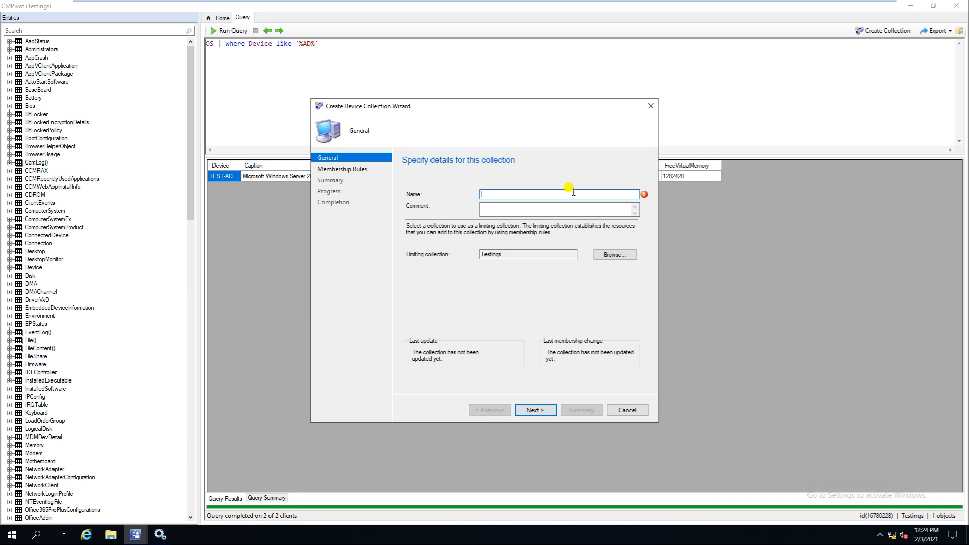
{"action": "type", "text": "CMPivot Test"}
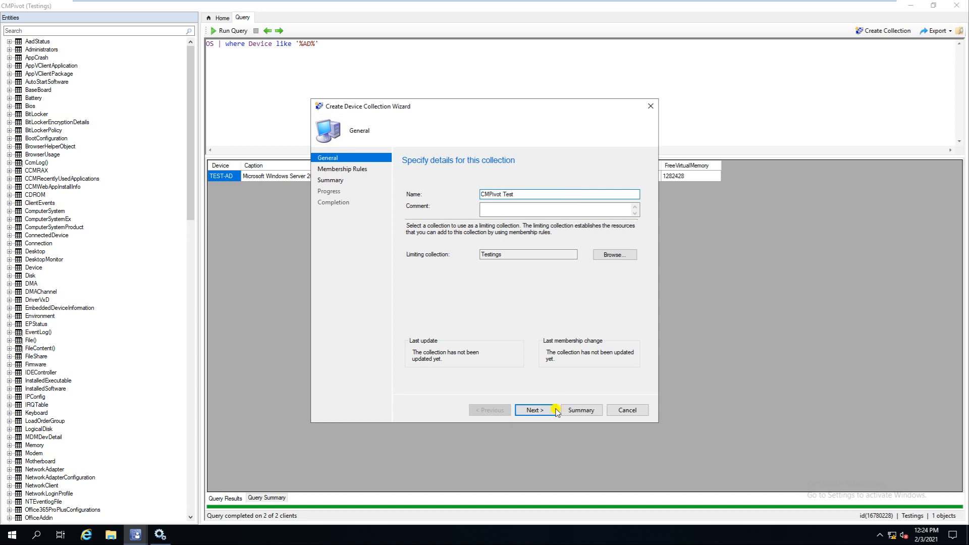
{"action": "left_click", "coordinate": [536, 410]}
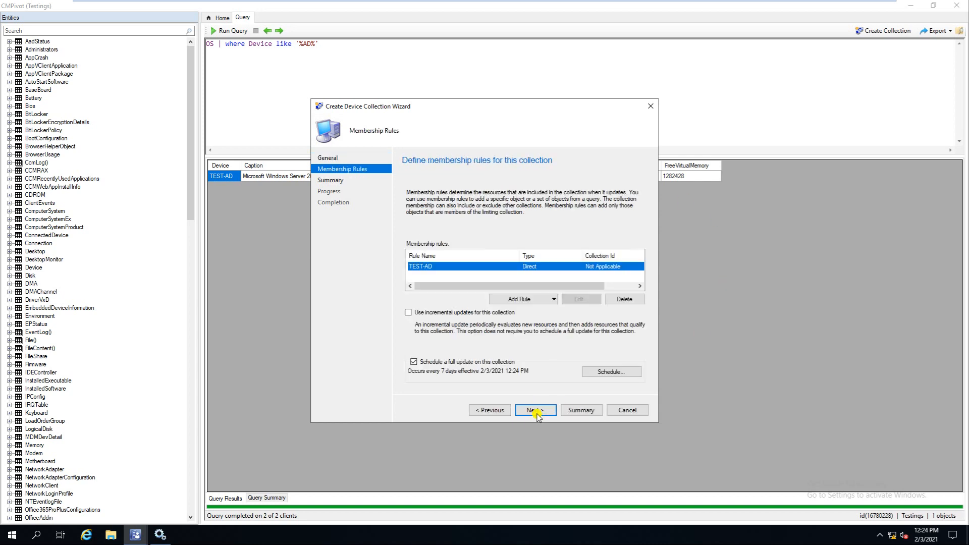
Return to the new collection's general details and check its limiting collection.
{"action": "left_click", "coordinate": [492, 410]}
{"action": "left_click_drag", "start_coordinate": [515, 256], "coordinate": [477, 253]}
{"action": "left_click", "coordinate": [507, 255]}
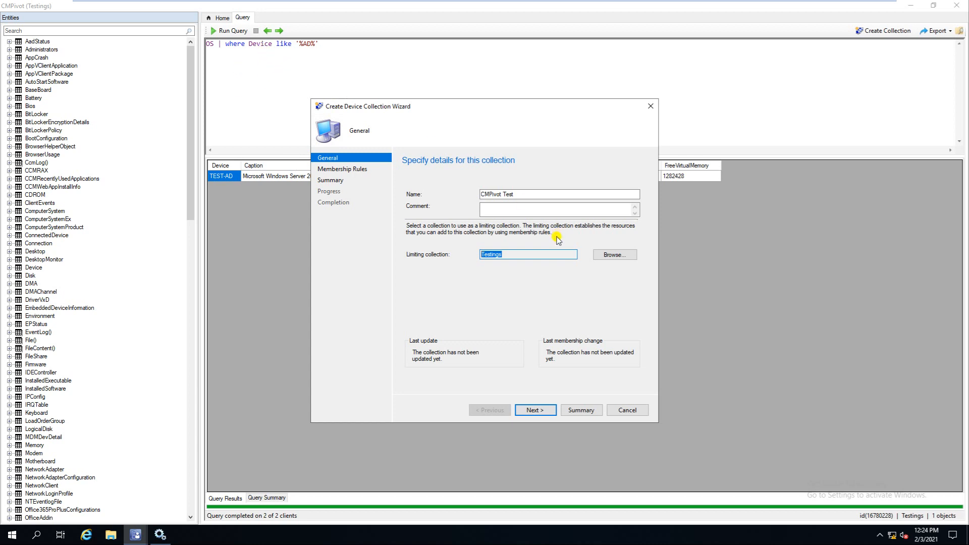
{"action": "left_click_drag", "start_coordinate": [521, 253], "coordinate": [461, 248]}
Accept the direct membership rule for TEST-AD, complete the creation of the collection, and close the wizard.
{"action": "left_click", "coordinate": [539, 410]}
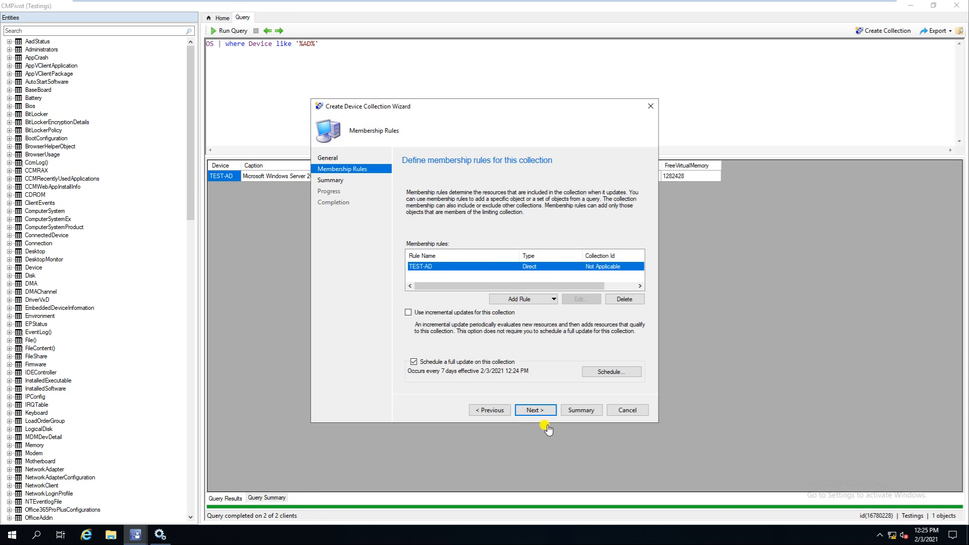
{"action": "left_click", "coordinate": [539, 410]}
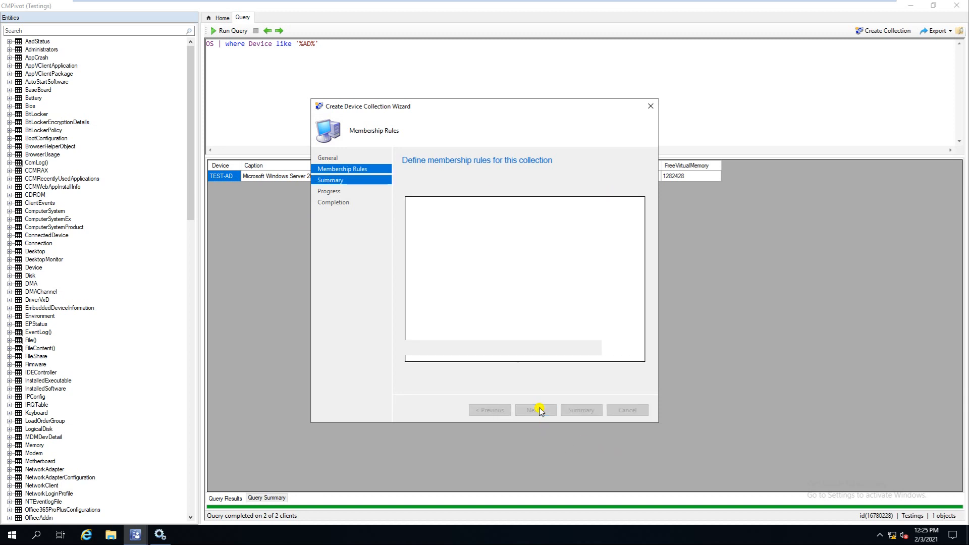
{"action": "left_click", "coordinate": [539, 410]}
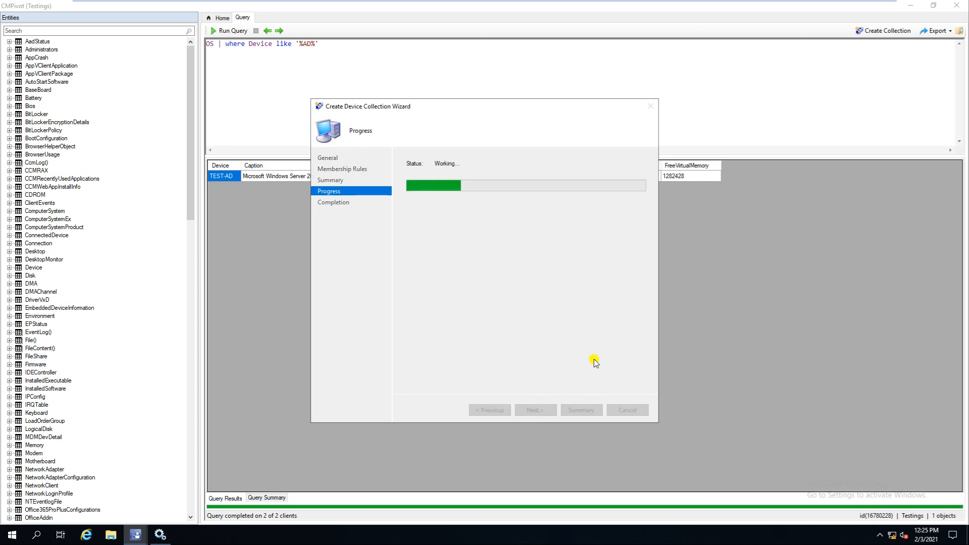
{"action": "left_click", "coordinate": [627, 410]}
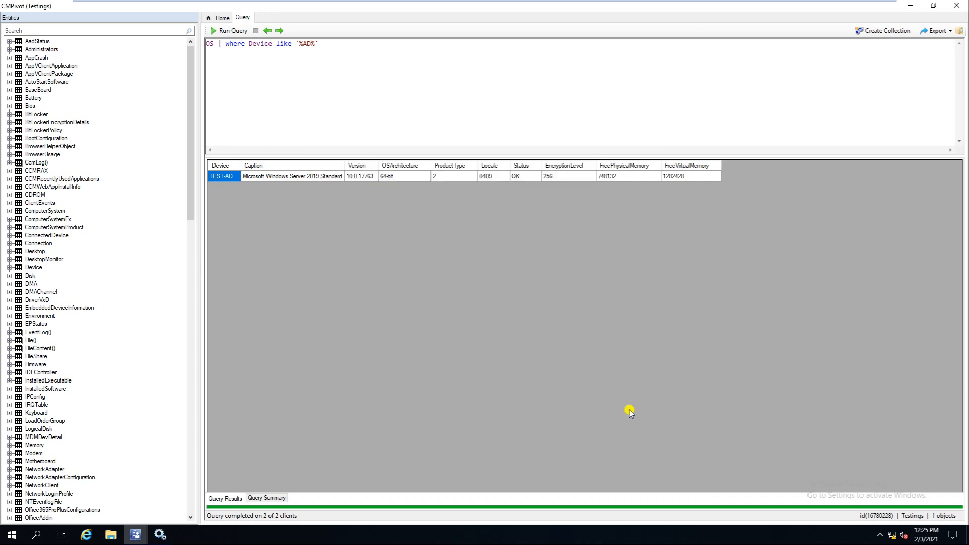
Look for the new collection in the Configuration Manager console's Device Collections list, and return to CMPivot.
{"action": "left_click", "coordinate": [144, 537]}
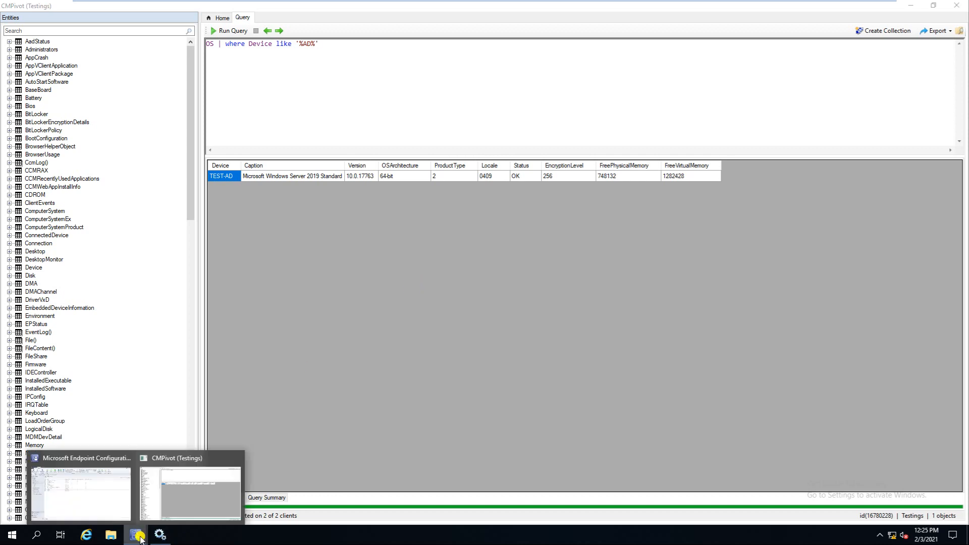
{"action": "left_click", "coordinate": [77, 497]}
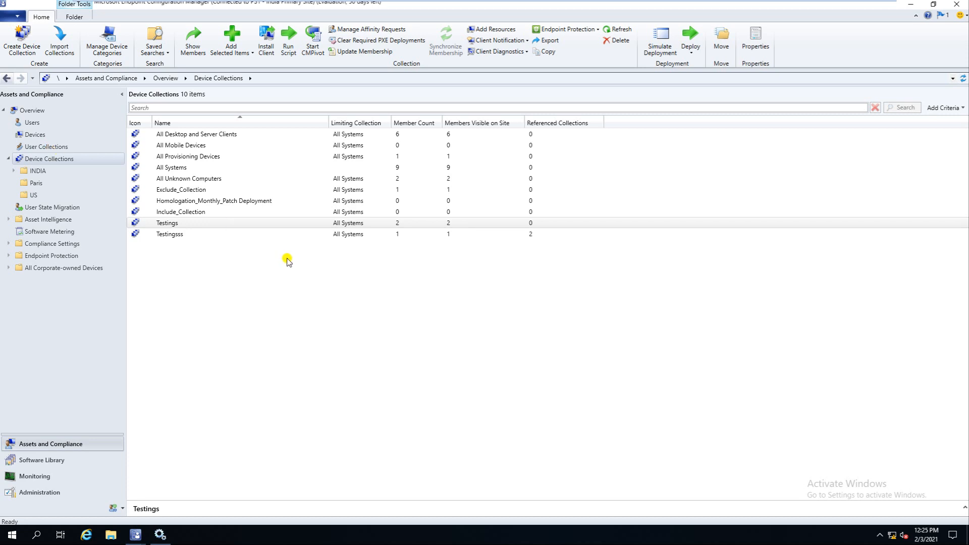
{"action": "left_click", "coordinate": [135, 535]}
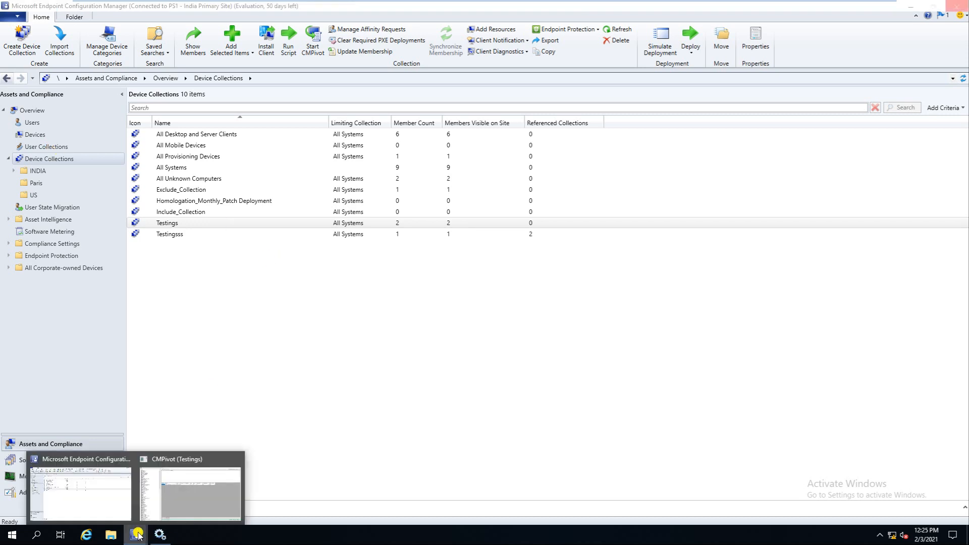
{"action": "left_click", "coordinate": [185, 505]}
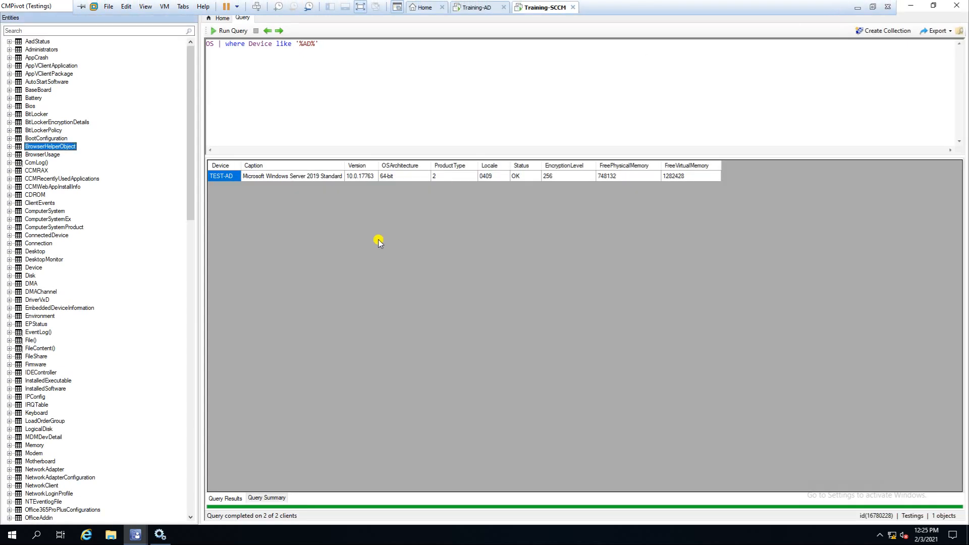
Switch to the Configuration Manager console and reload Device Collections by visiting User Collections, checking for CMPivot Test.
{"action": "left_click", "coordinate": [135, 534]}
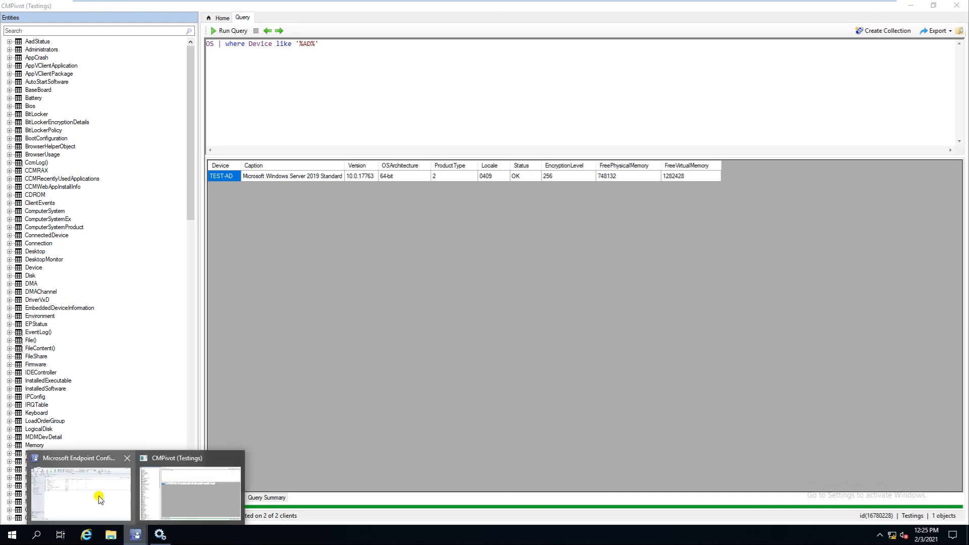
{"action": "left_click", "coordinate": [99, 499]}
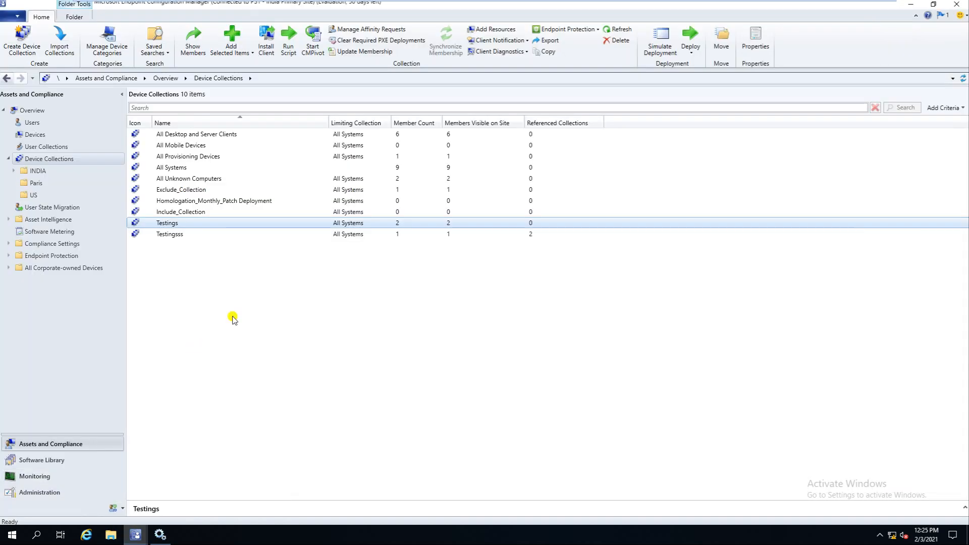
{"action": "left_click", "coordinate": [44, 147]}
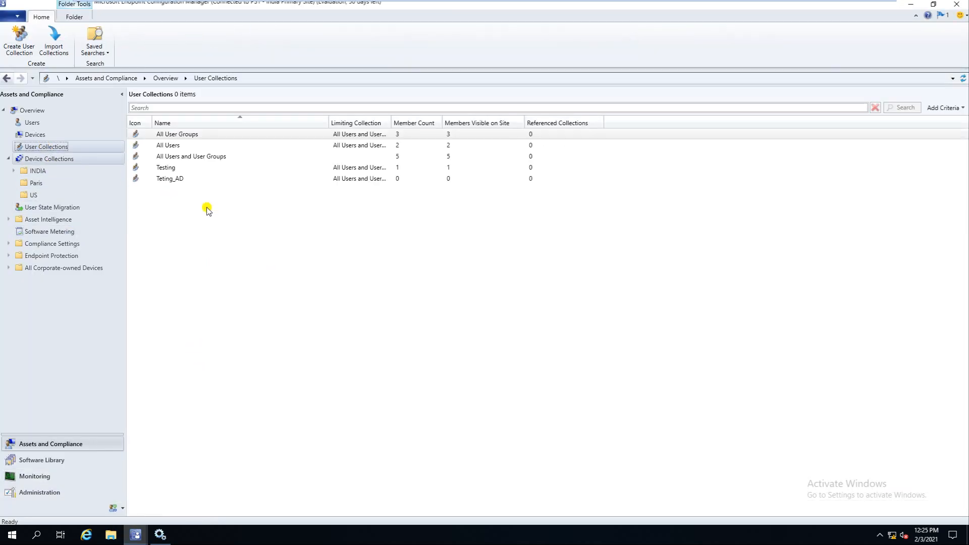
{"action": "left_click", "coordinate": [58, 158]}
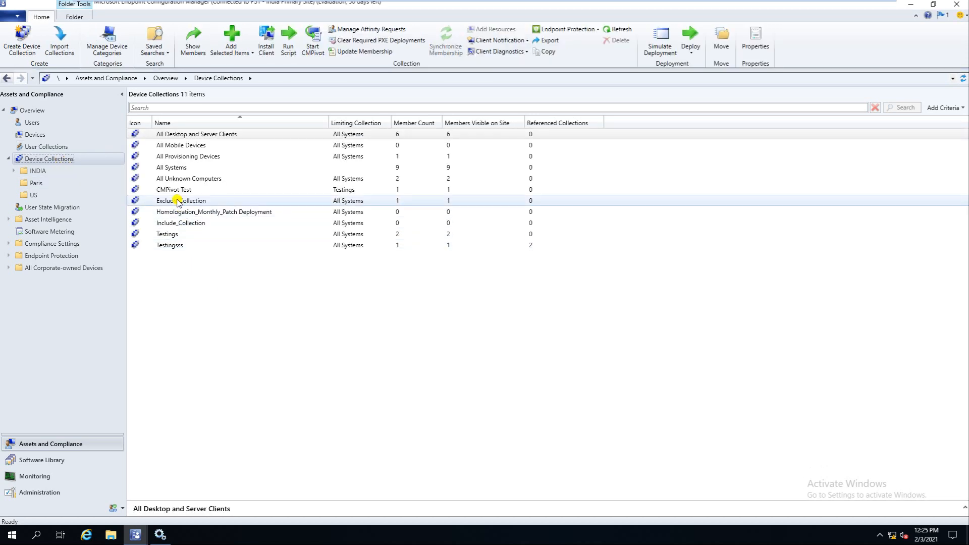
Open the CMPivot Test collection to view its member devices, and return to the Device Collections list.
{"action": "left_click", "coordinate": [174, 190]}
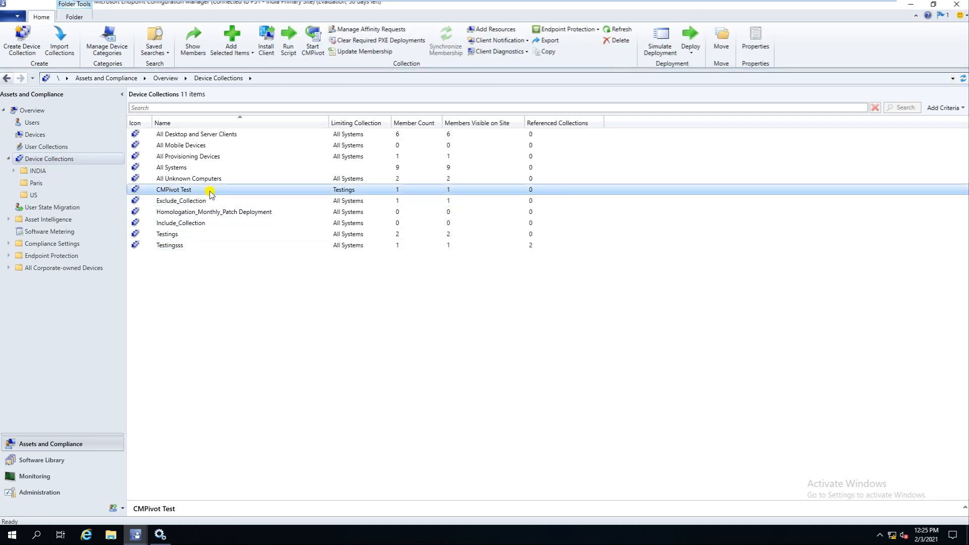
{"action": "right_click", "coordinate": [197, 192]}
{"action": "key", "text": "Escape"}
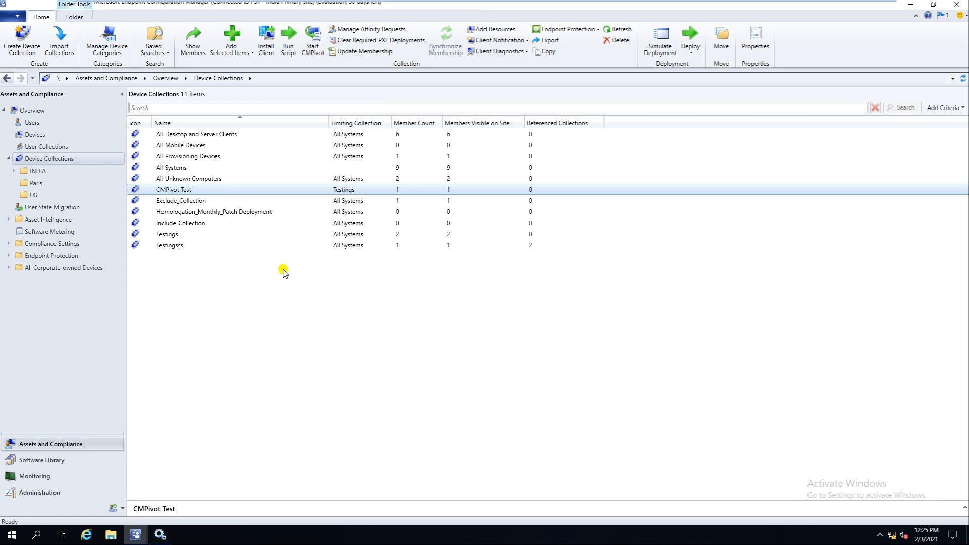
{"action": "double_click", "coordinate": [248, 190]}
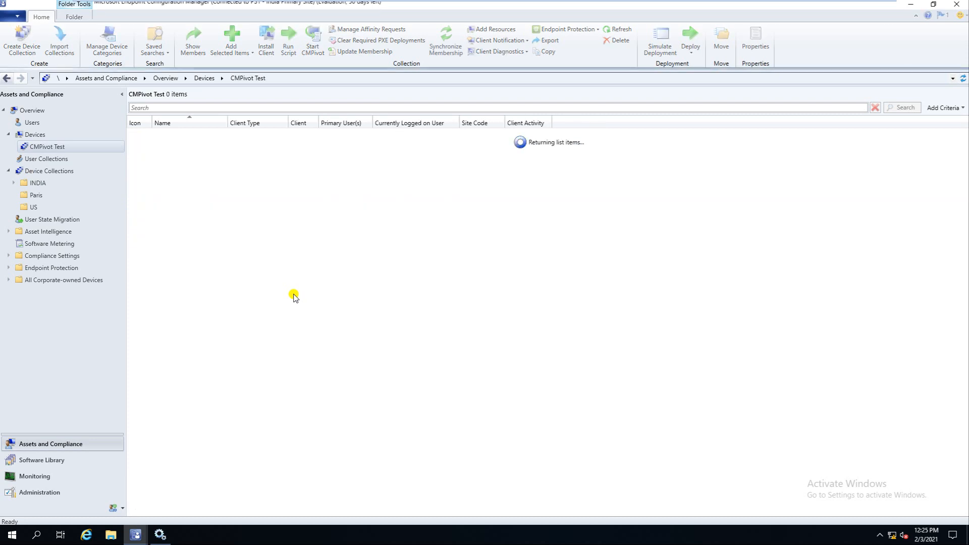
{"action": "left_click", "coordinate": [50, 172]}
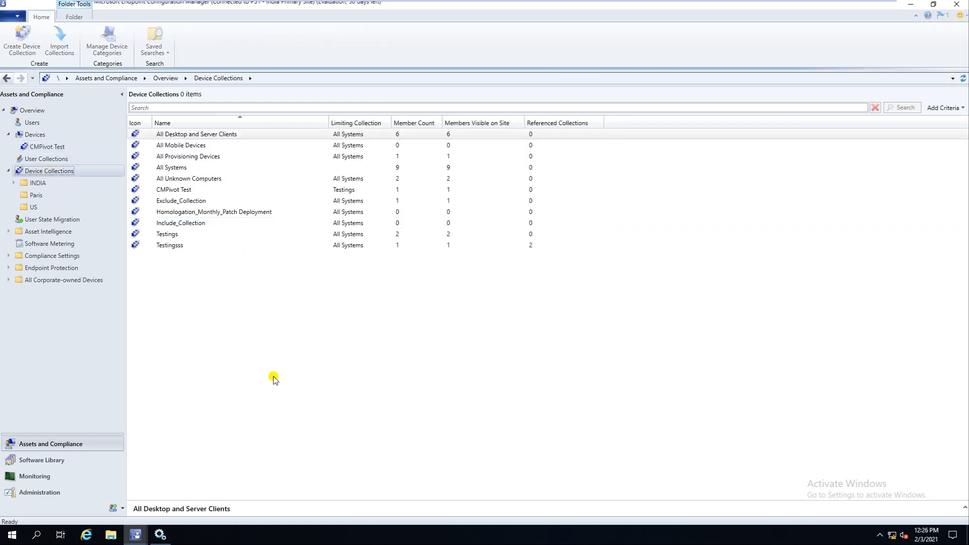
Switch to CMPivot, check the file types available for exporting the query results to a file, and leave without saving.
{"action": "mouse_move", "coordinate": [137, 538]}
{"action": "left_click", "coordinate": [219, 476]}
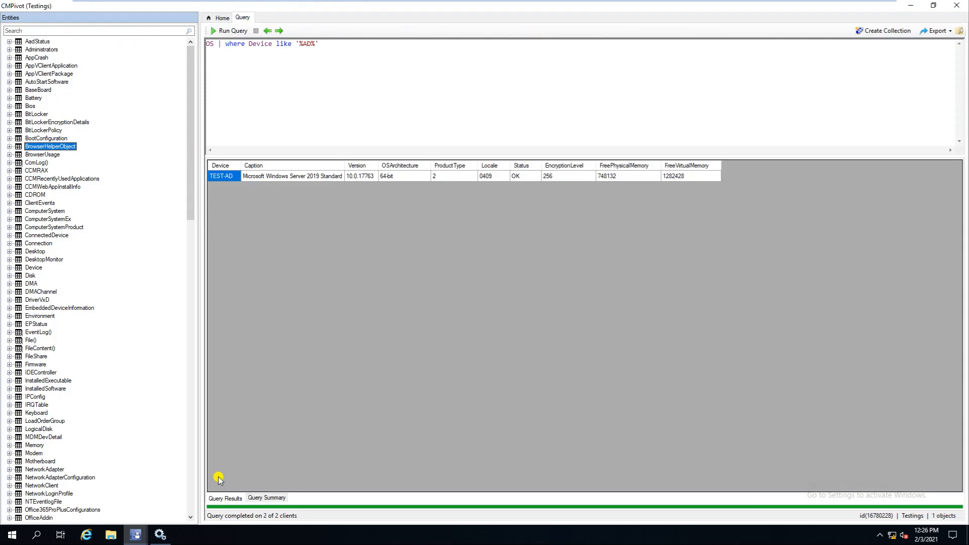
{"action": "left_click", "coordinate": [950, 31]}
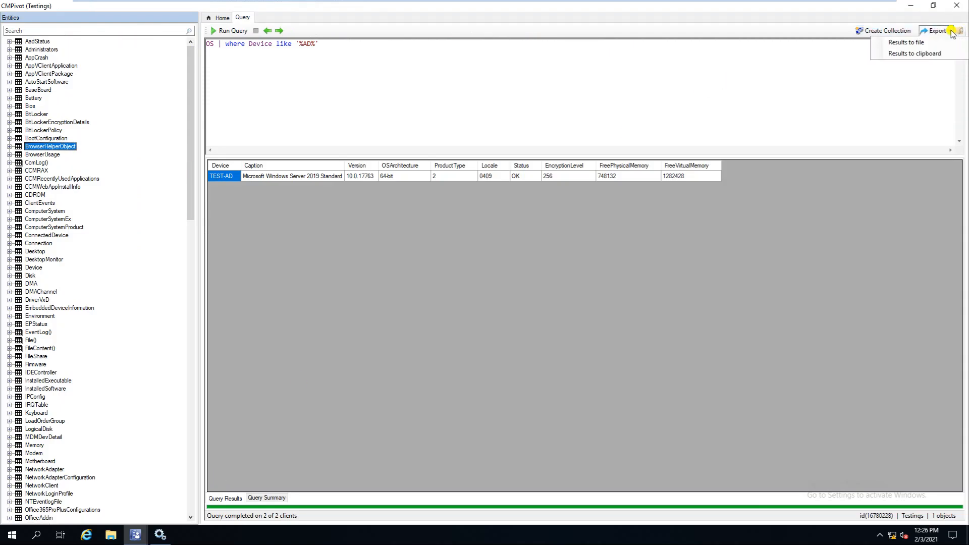
{"action": "left_click", "coordinate": [894, 44]}
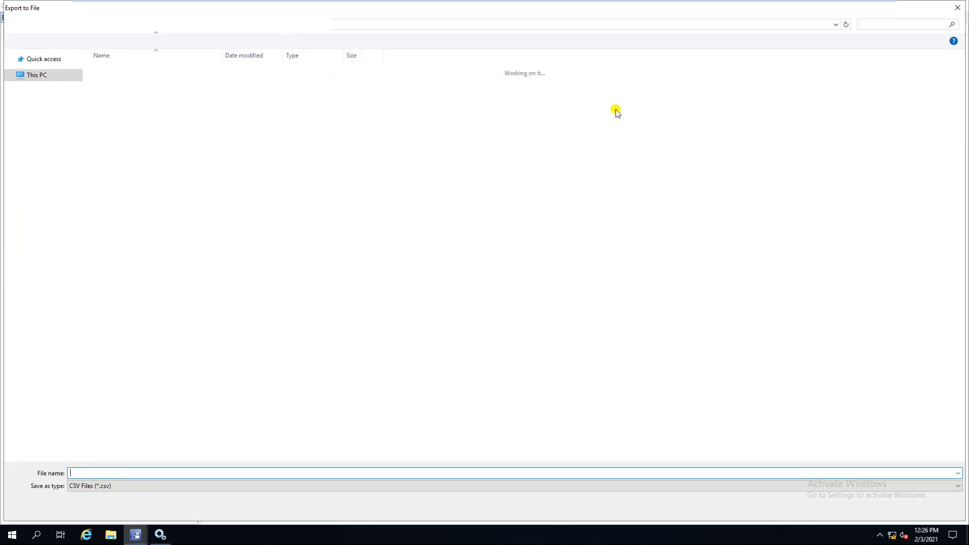
{"action": "left_click", "coordinate": [374, 486]}
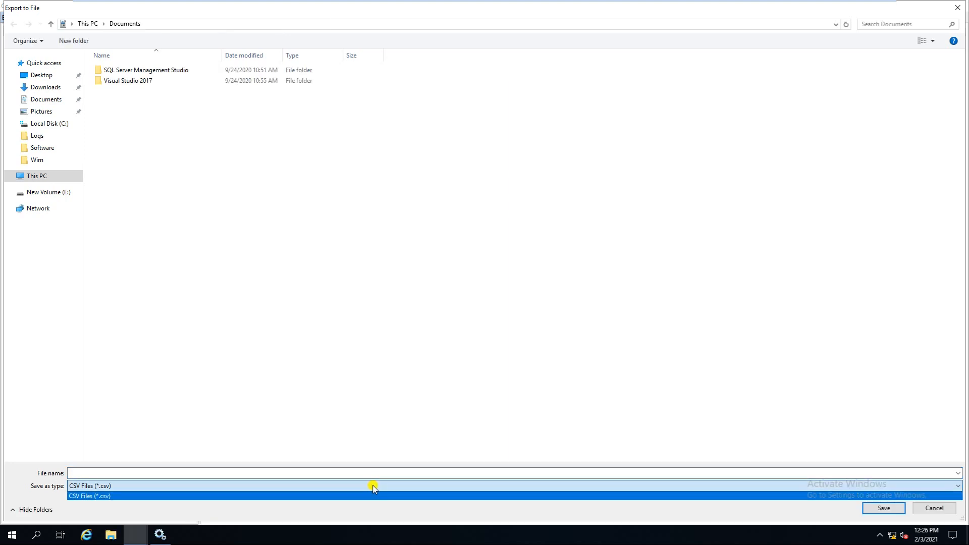
{"action": "left_click", "coordinate": [222, 485]}
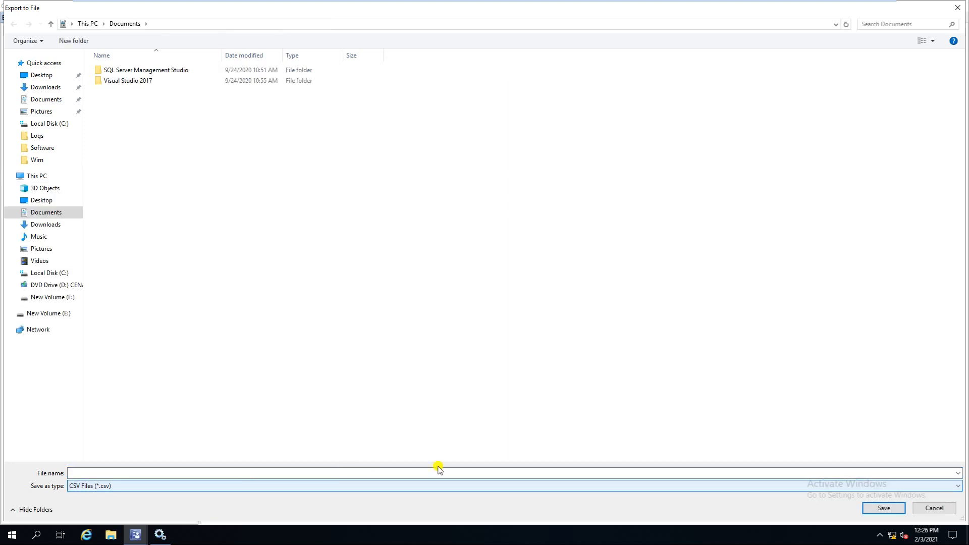
{"action": "left_click", "coordinate": [933, 508]}
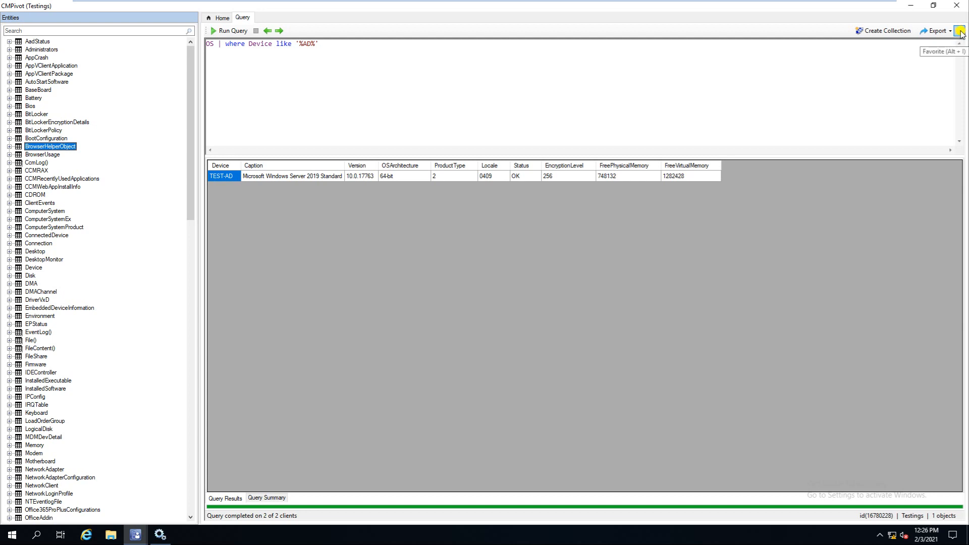
Clear the OS device query from the CMPivot query editor.
{"action": "left_click", "coordinate": [330, 44]}
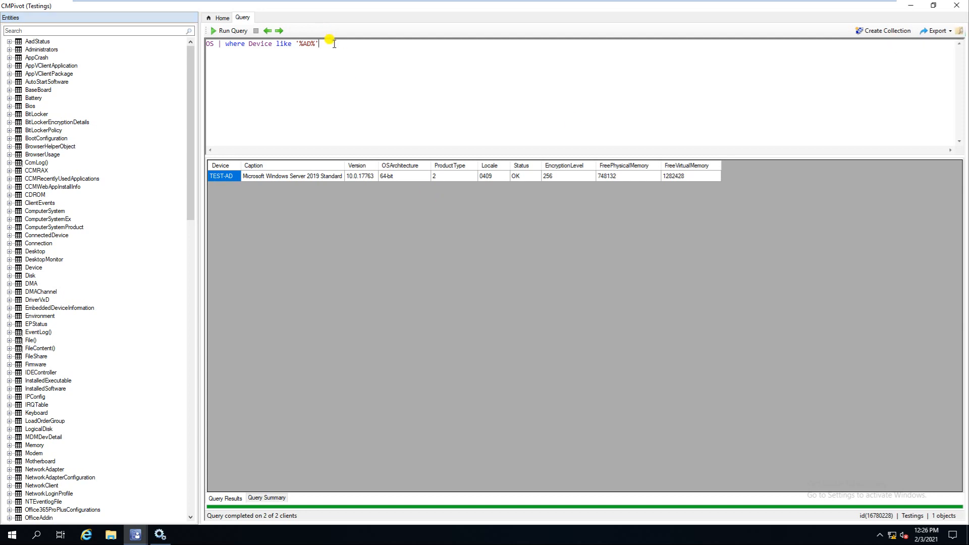
{"action": "key", "text": "ctrl+a"}
{"action": "key", "text": "Delete"}
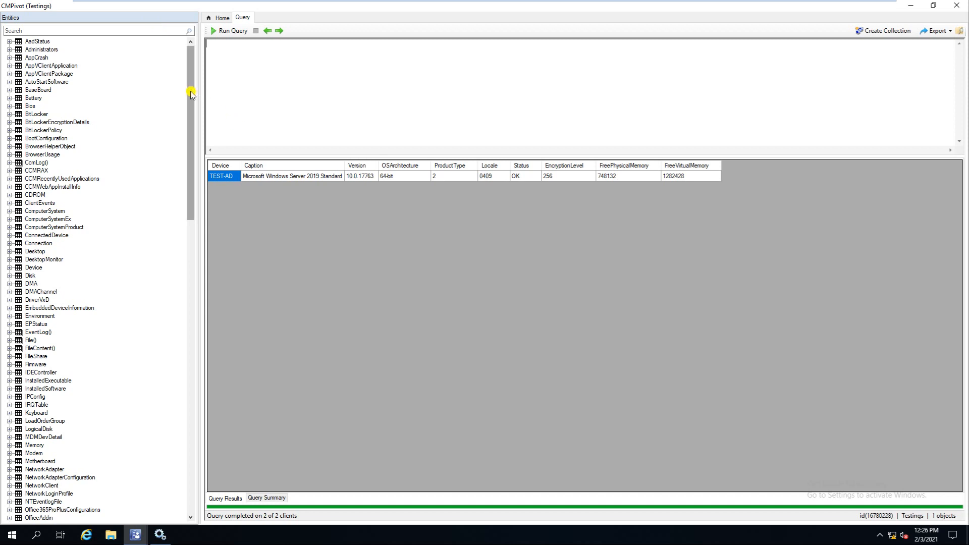
Collapse the OS entity and look through the whole list of CMPivot entities.
{"action": "left_click_drag", "start_coordinate": [191, 94], "coordinate": [207, 253]}
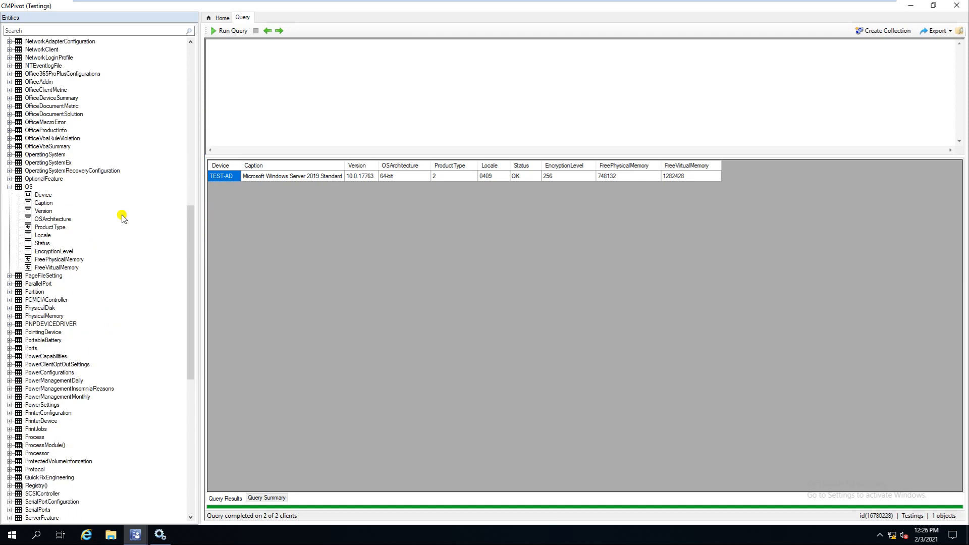
{"action": "left_click", "coordinate": [9, 187]}
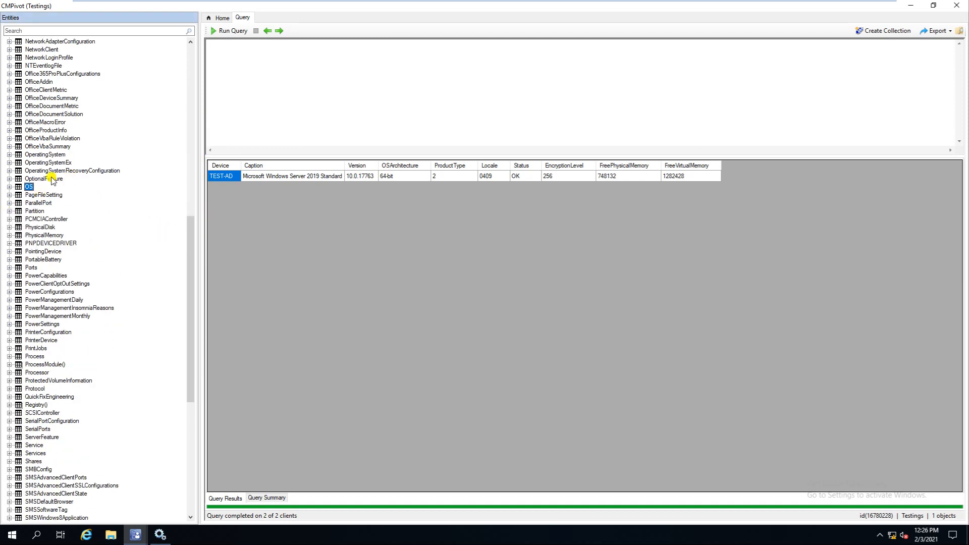
{"action": "left_click_drag", "start_coordinate": [194, 249], "coordinate": [202, 379]}
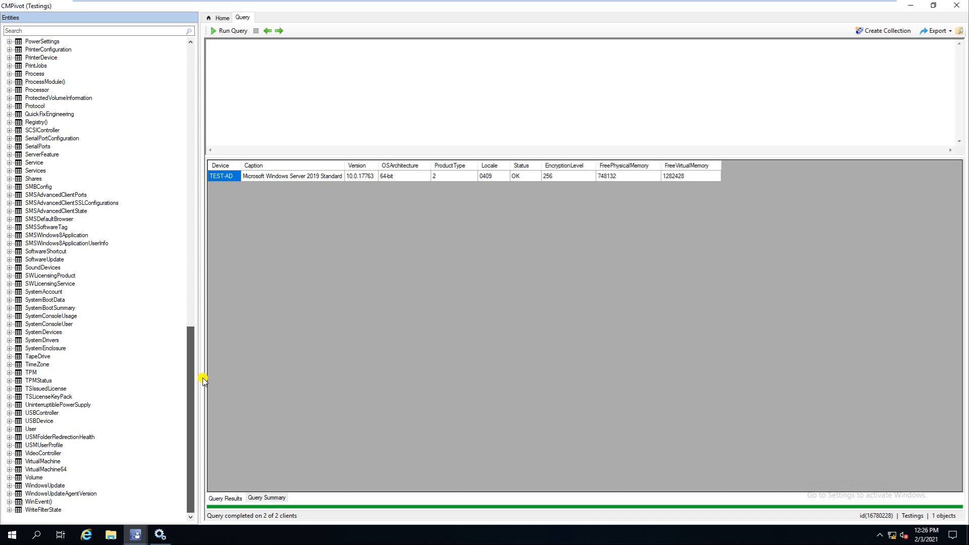
{"action": "left_click_drag", "start_coordinate": [203, 380], "coordinate": [216, 71]}
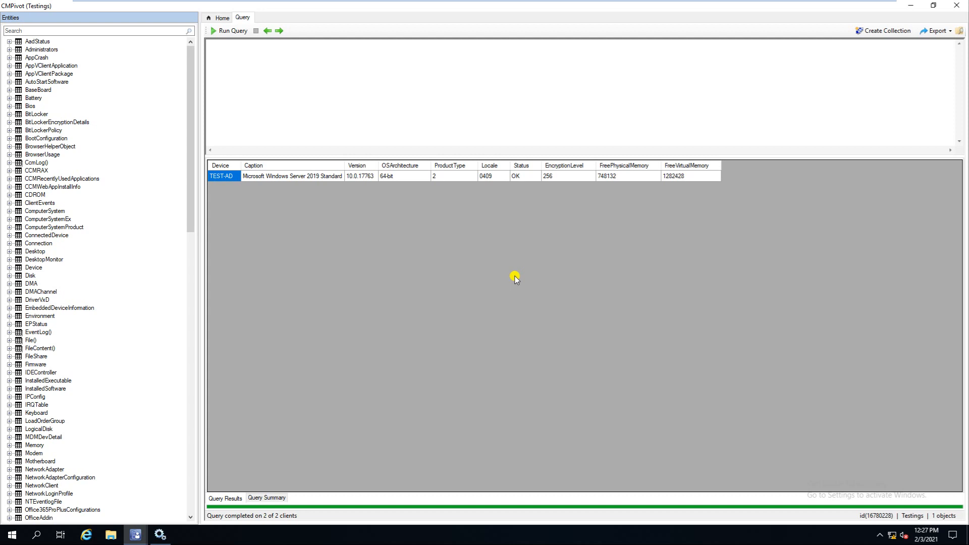
Minimize the Training-SCCM virtual machine and switch to the CMPivot changes documentation in the host's Chrome browser.
{"action": "left_click", "coordinate": [392, 82]}
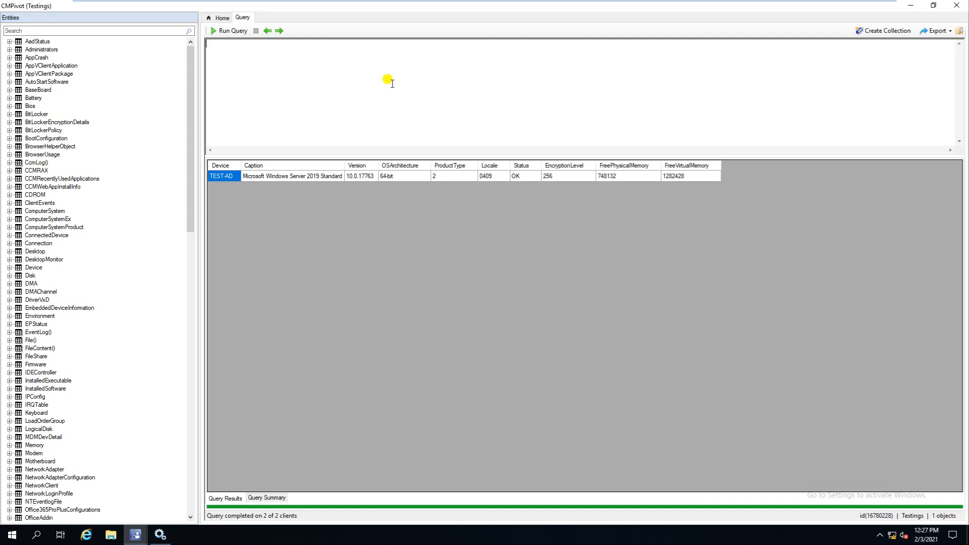
{"action": "mouse_move", "coordinate": [505, 2]}
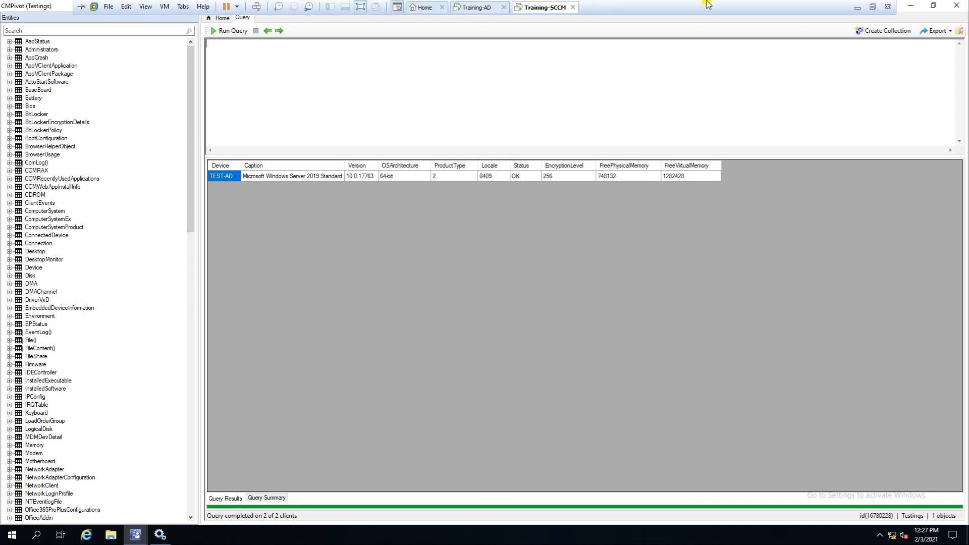
{"action": "left_click", "coordinate": [857, 7]}
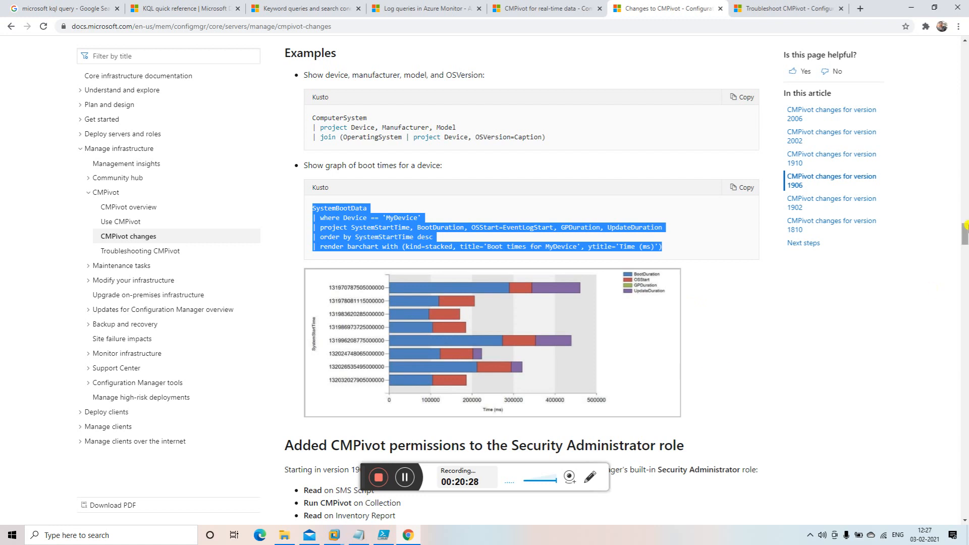